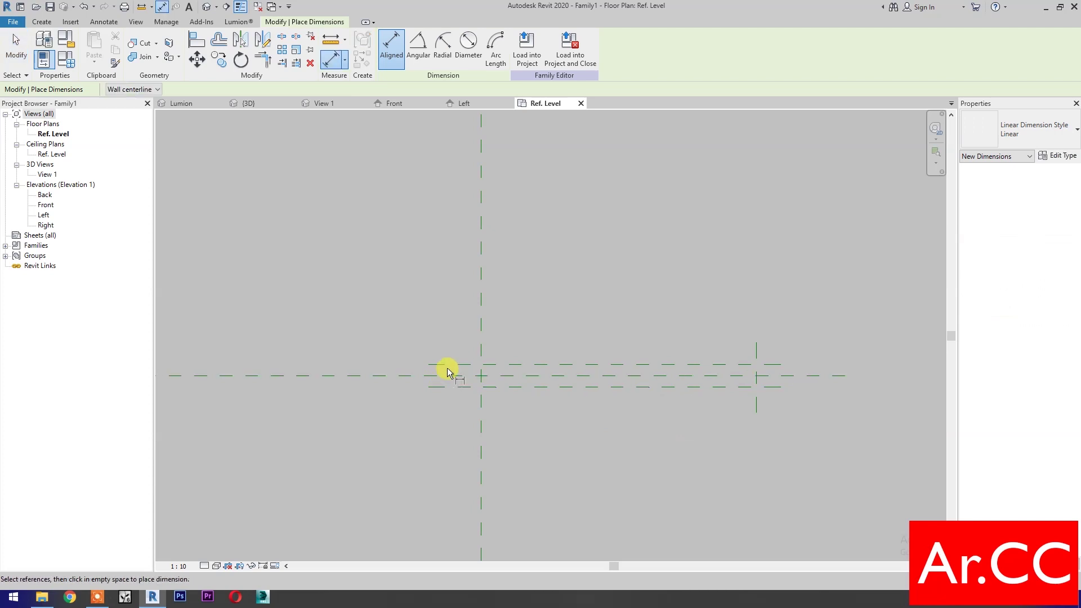
- Place a dimension chain across the three parallel horizontal reference planes and make its two segments equal
left_click(448, 375)
left_click(447, 387)
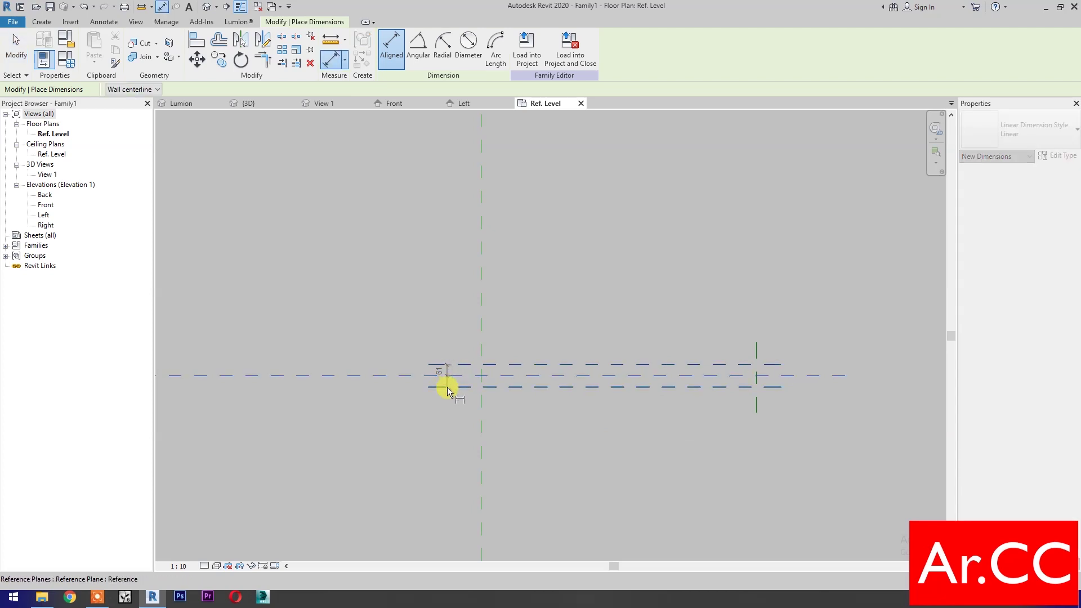
left_click(401, 406)
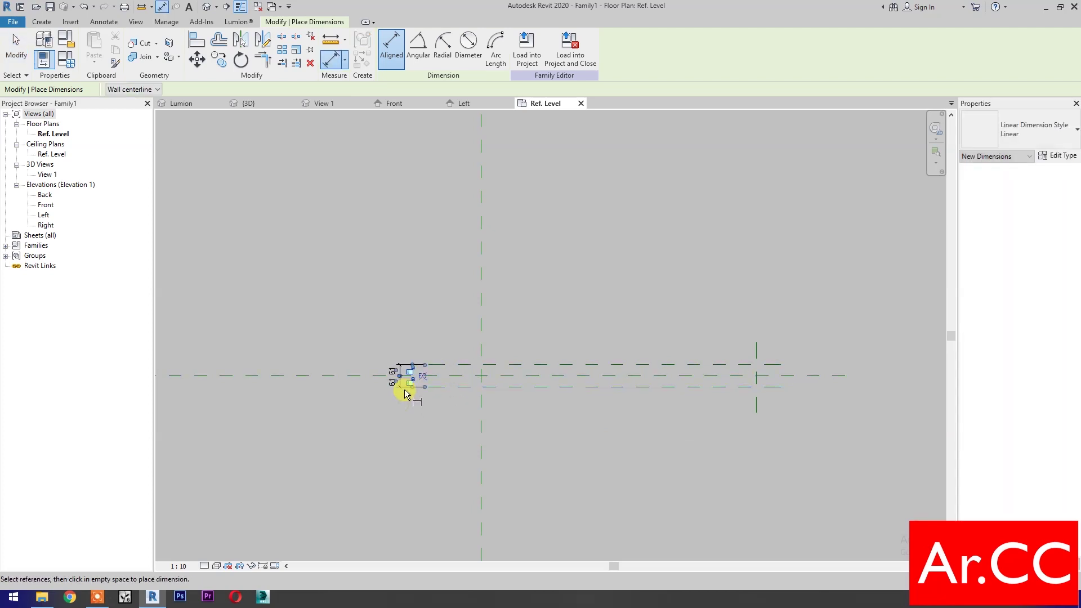
- Add an overall dimension between the outer two of the three horizontal reference planes, outside the equality dimension
left_click(451, 366)
left_click(448, 386)
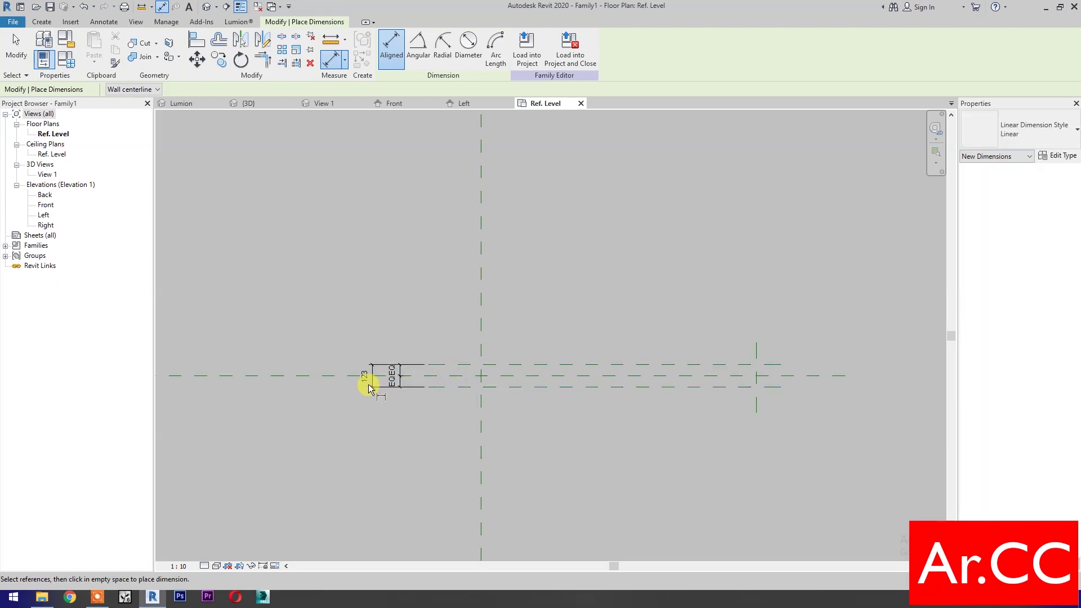
left_click(368, 383)
key("Escape")
key("Escape")
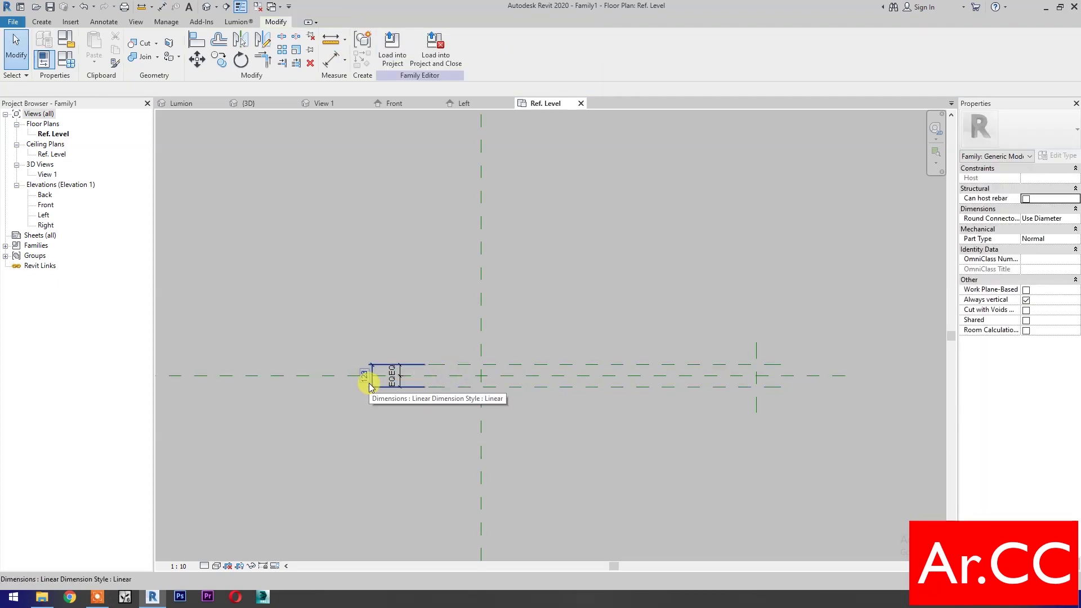
- Label the overall dimension with a new family type parameter named Frame Thickness, grouped under Dimensions
left_click(370, 387)
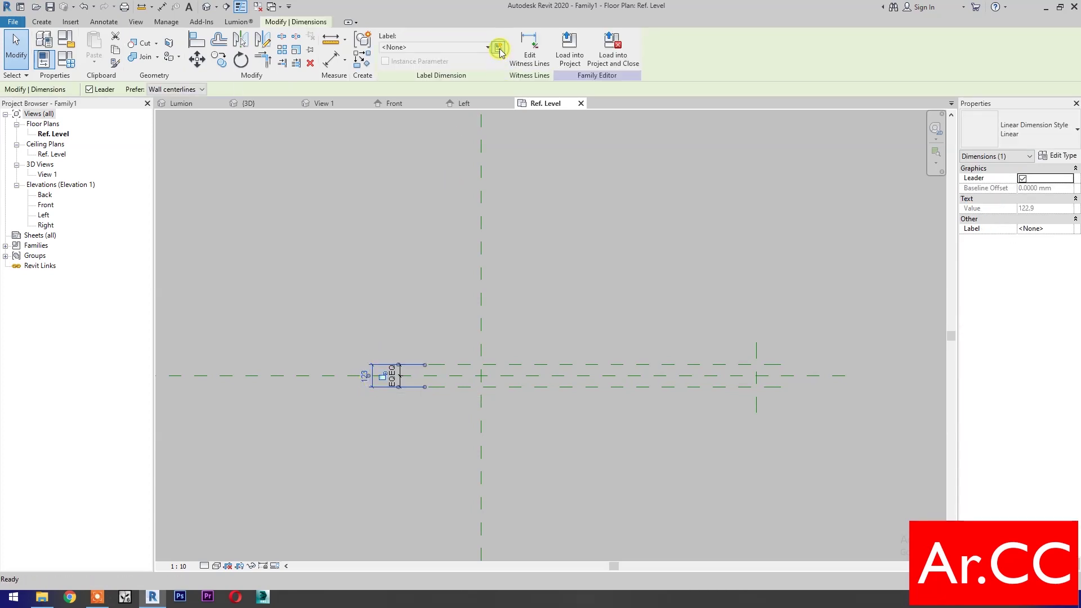
left_click(498, 49)
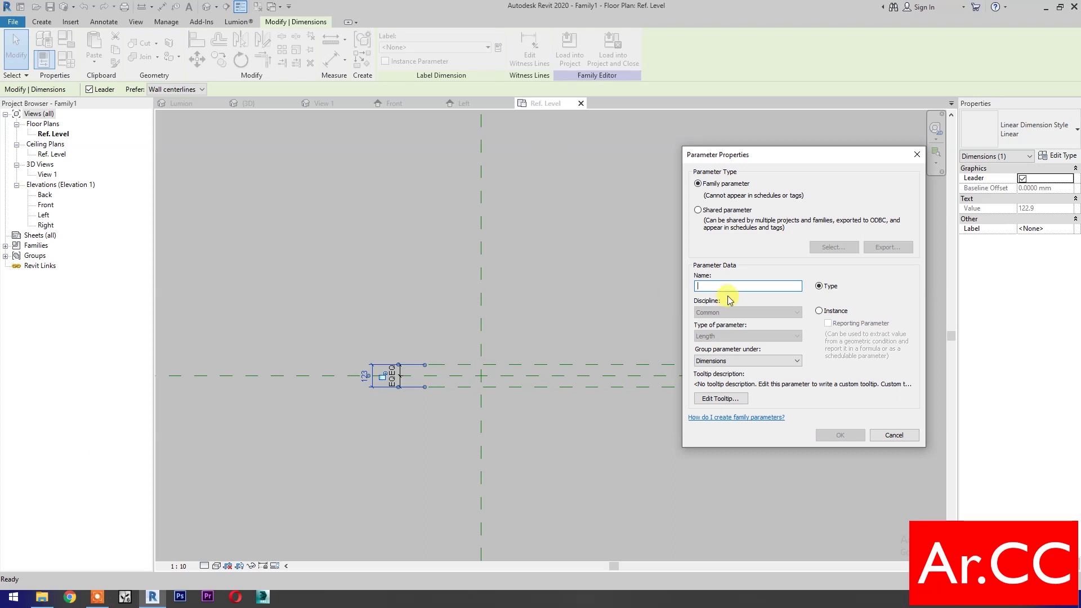
type("Frame Thickness")
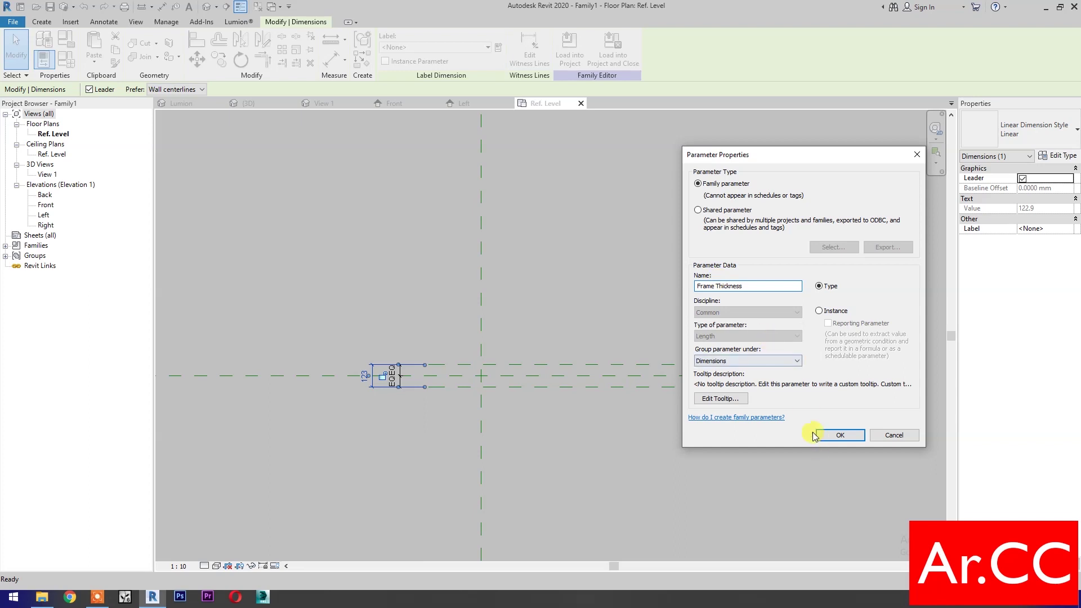
left_click(830, 437)
left_click(667, 451)
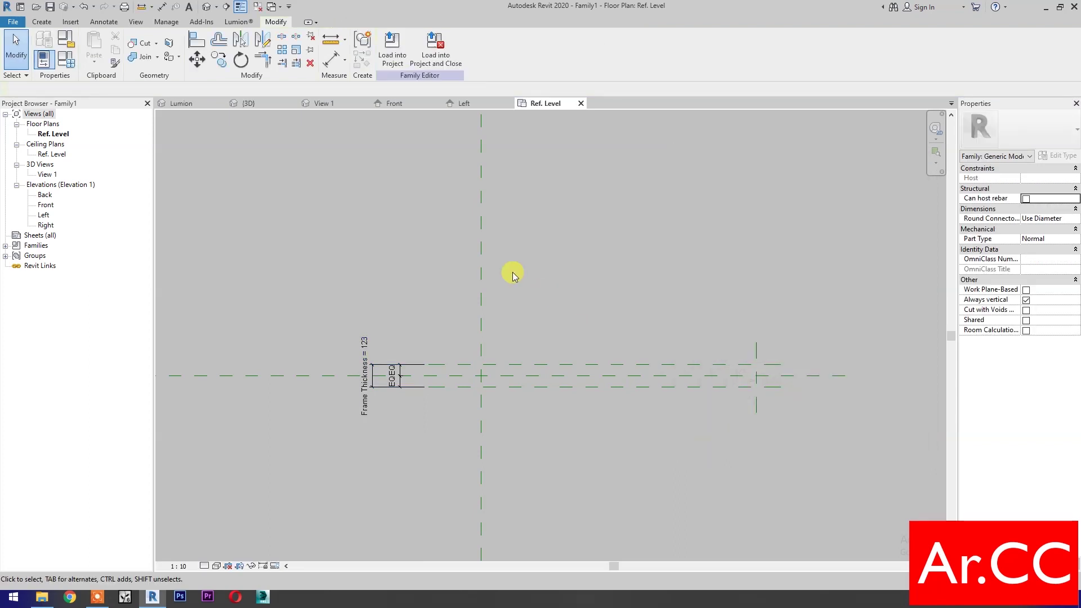
- Open the Front elevation and set its view scale to 1:10
left_click(409, 103)
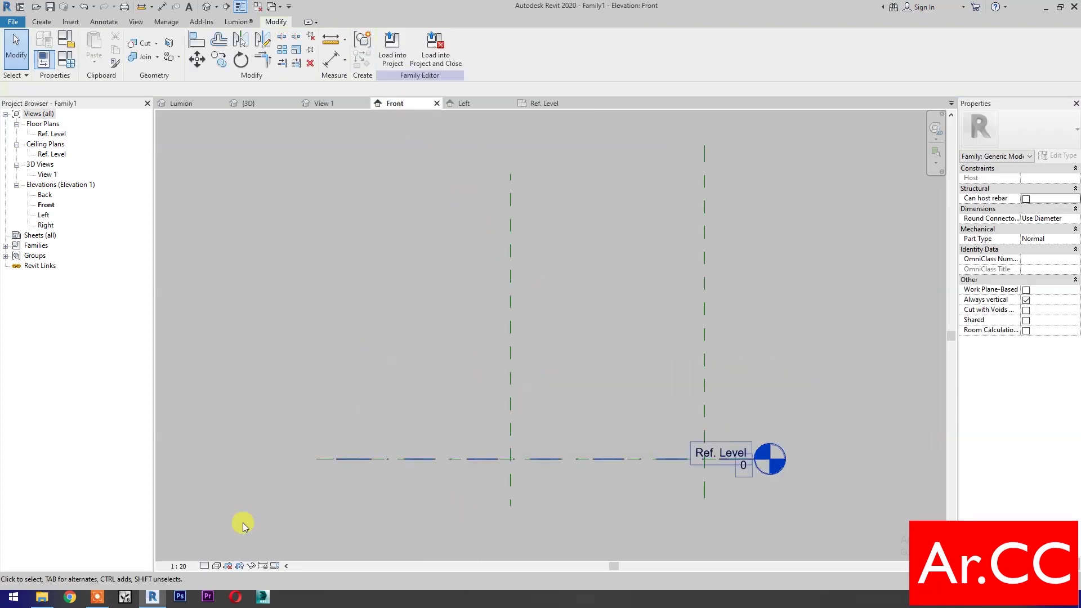
left_click(182, 566)
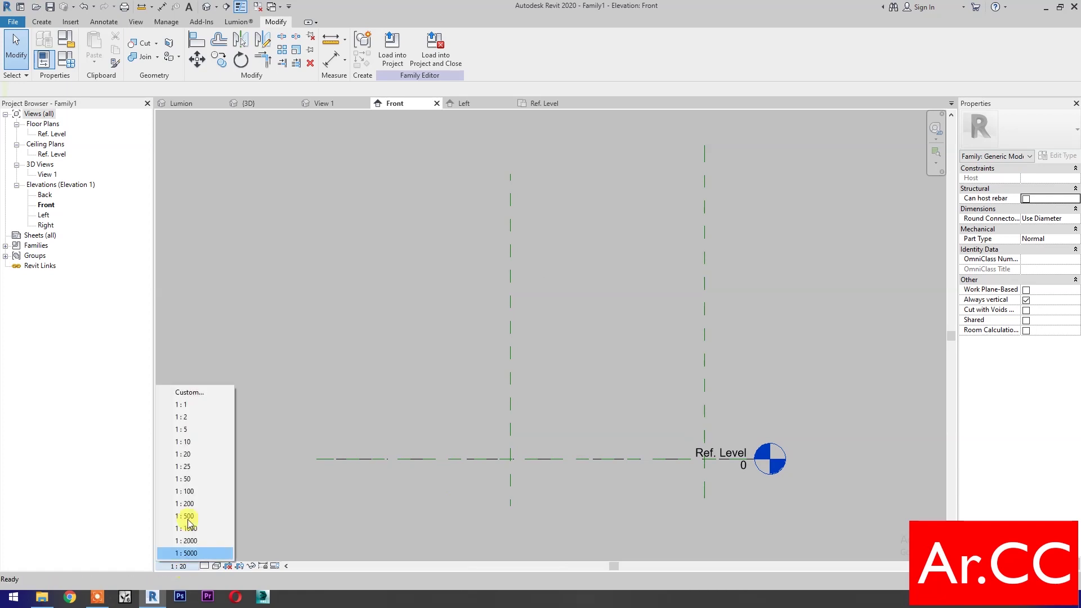
left_click(191, 443)
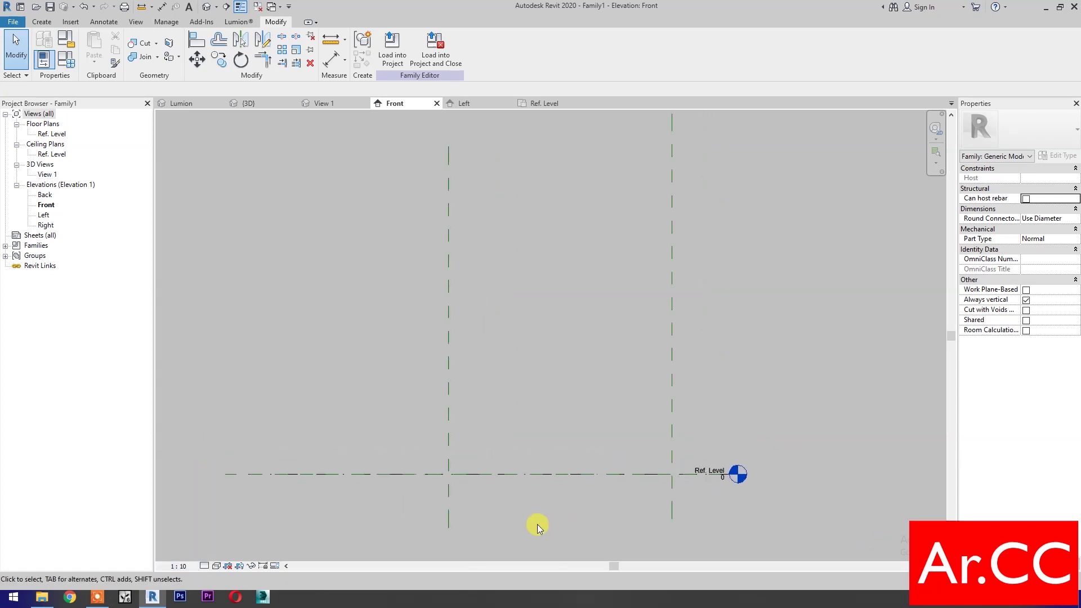
- Copy the right vertical reference plane twice inward with Multiple, placing the second copy about 1160 mm beyond the first, near the left plane
left_click(673, 363)
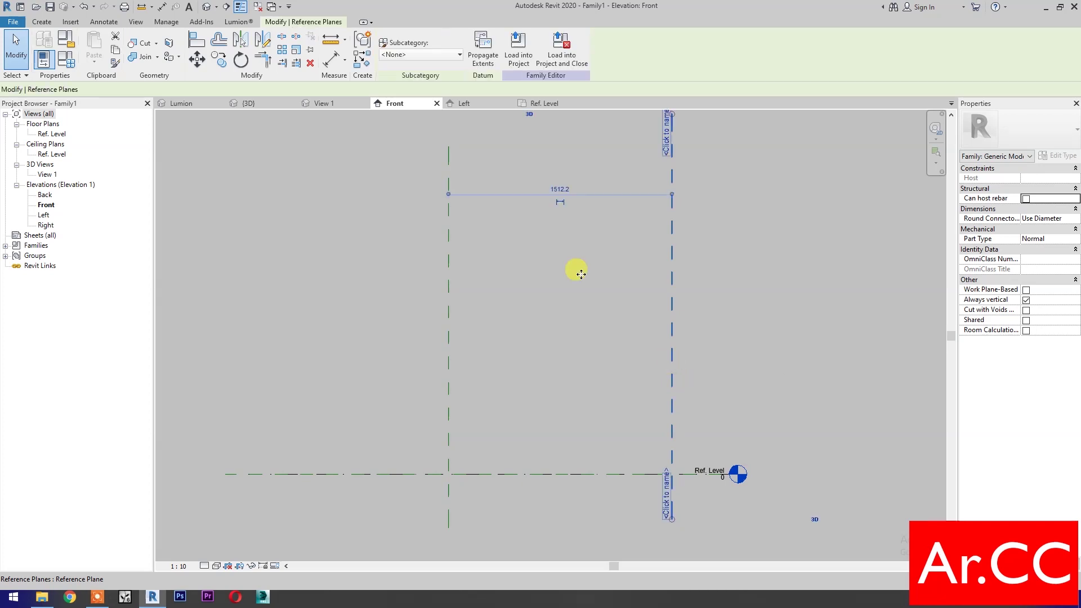
left_click(219, 59)
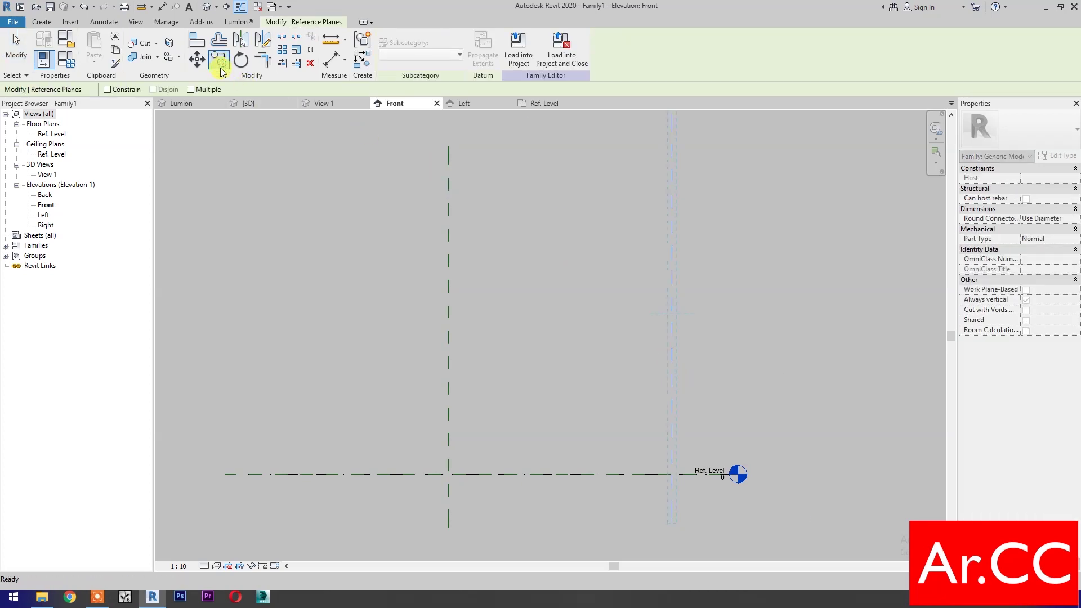
left_click(191, 90)
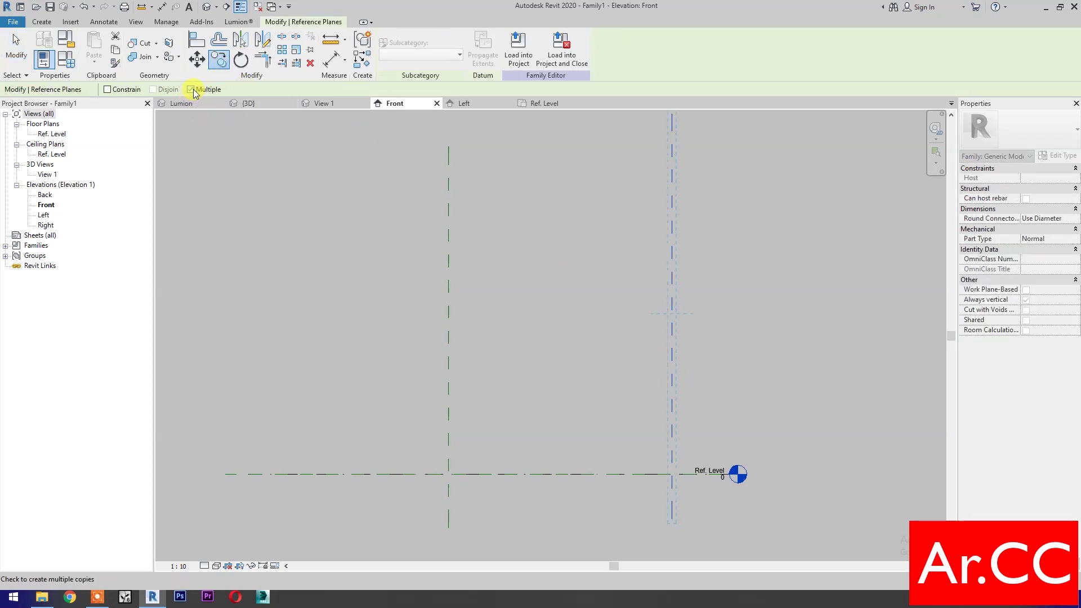
left_click(769, 289)
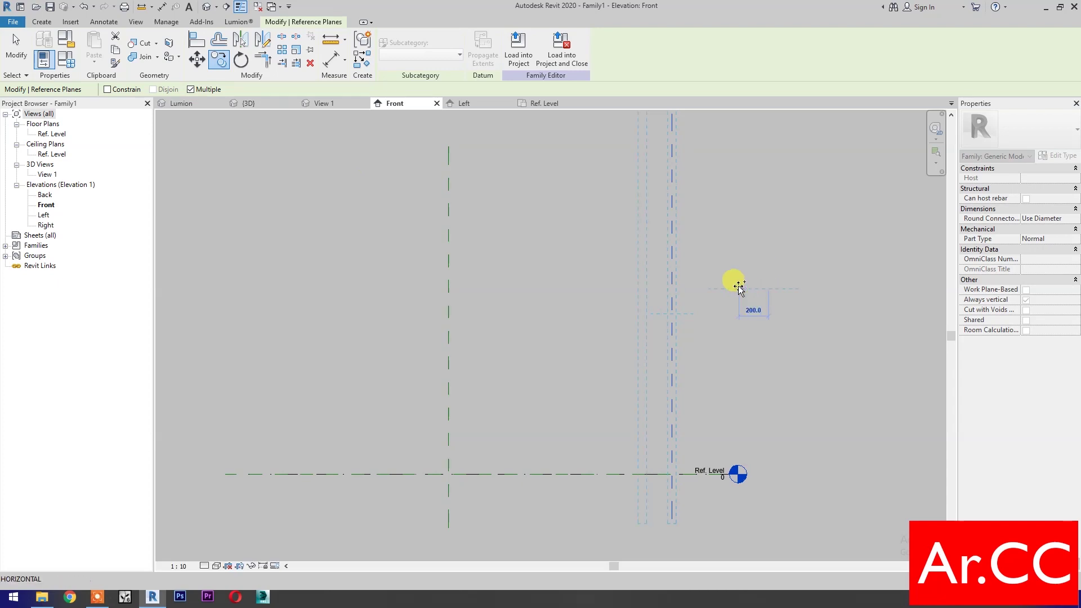
left_click(744, 289)
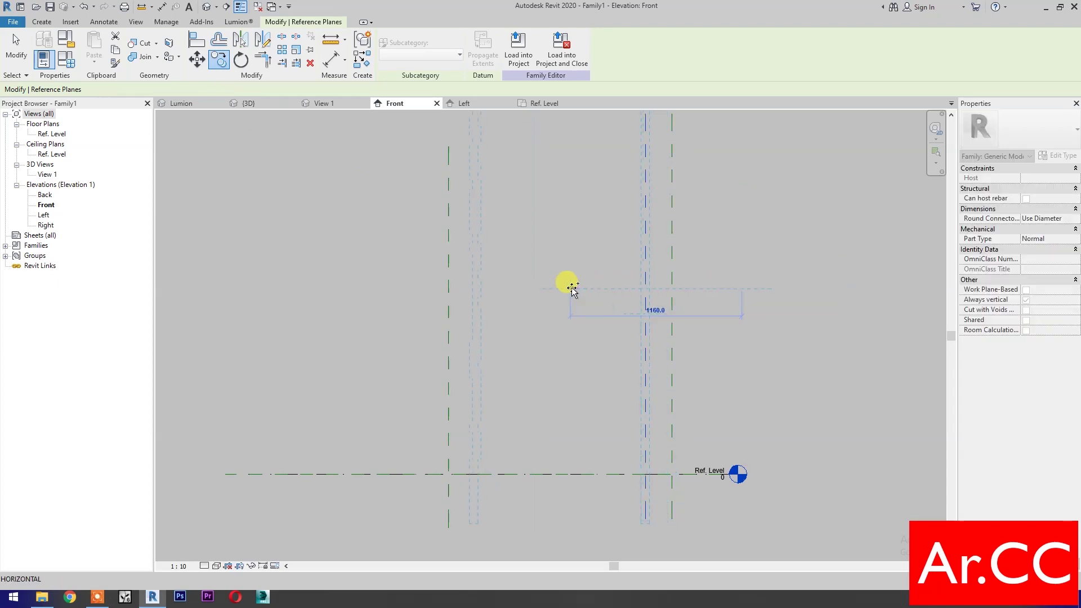
left_click(572, 289)
key("Escape")
key("Escape")
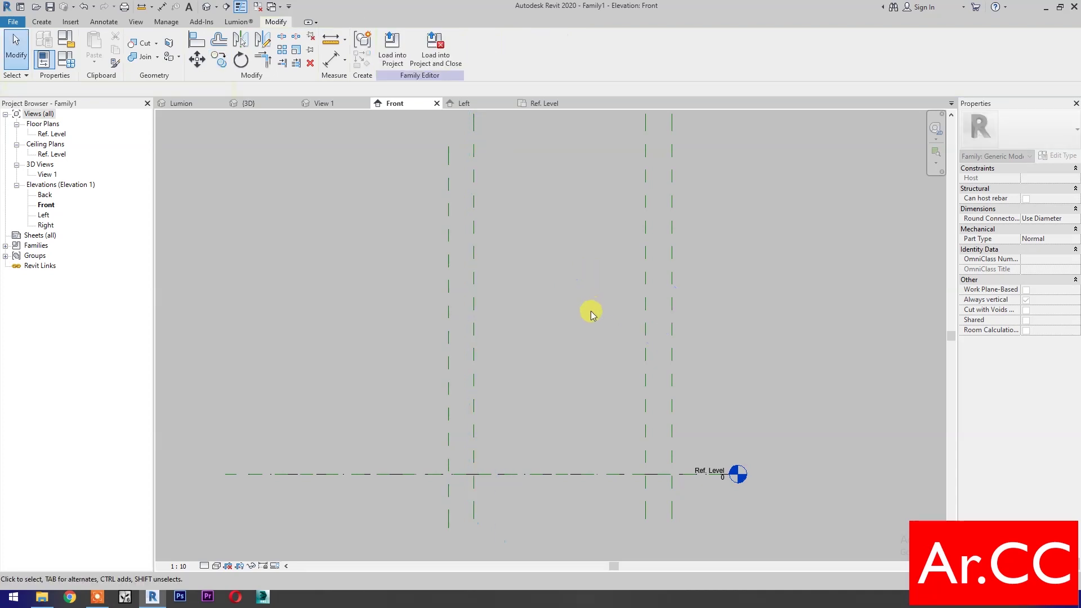
- Draw three horizontal reference planes across the vertical ones: one about 2096 mm above Ref. Level, one about 160 mm below it, one about 320 mm above Ref. Level
left_click(639, 45)
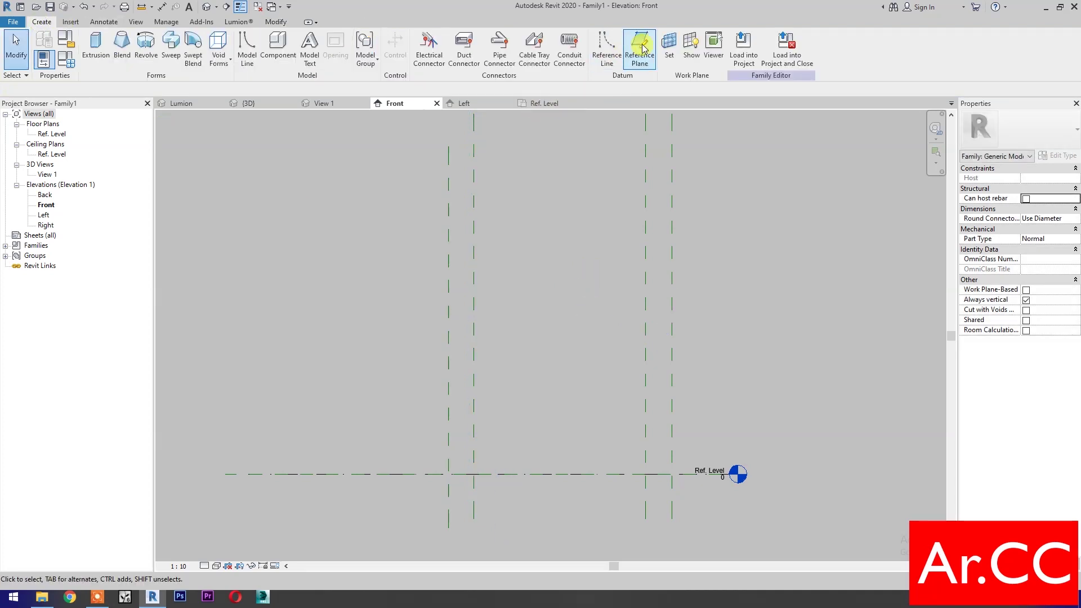
left_click(423, 163)
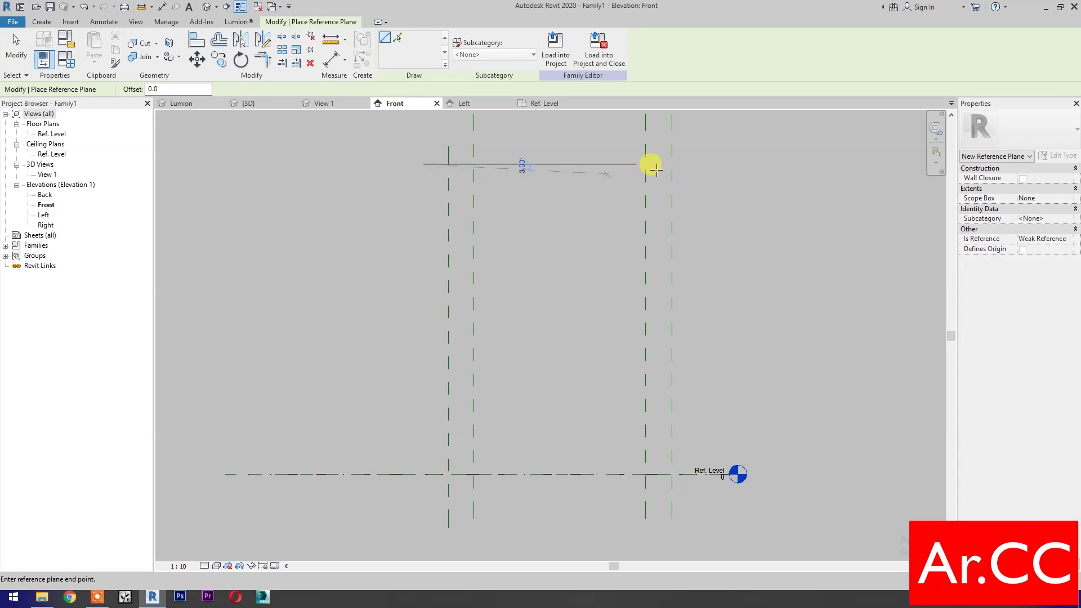
left_click(700, 164)
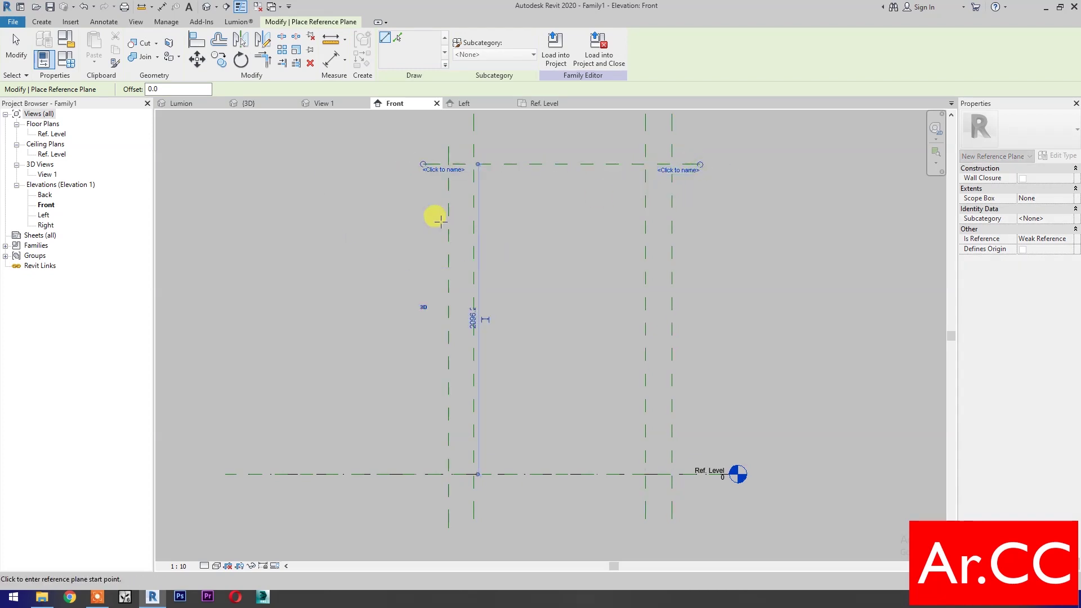
left_click(424, 186)
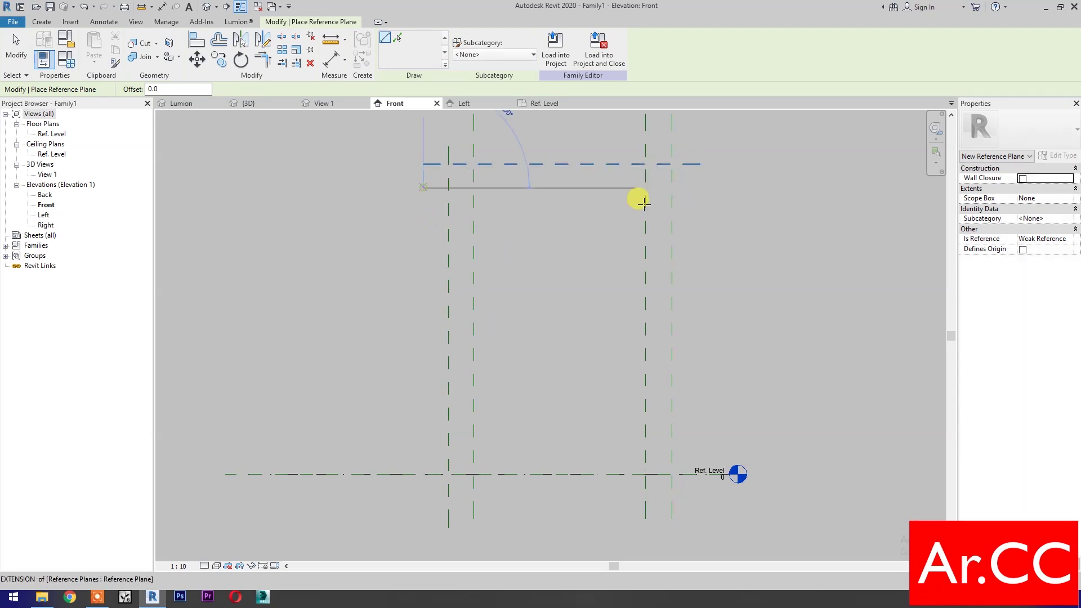
left_click(700, 192)
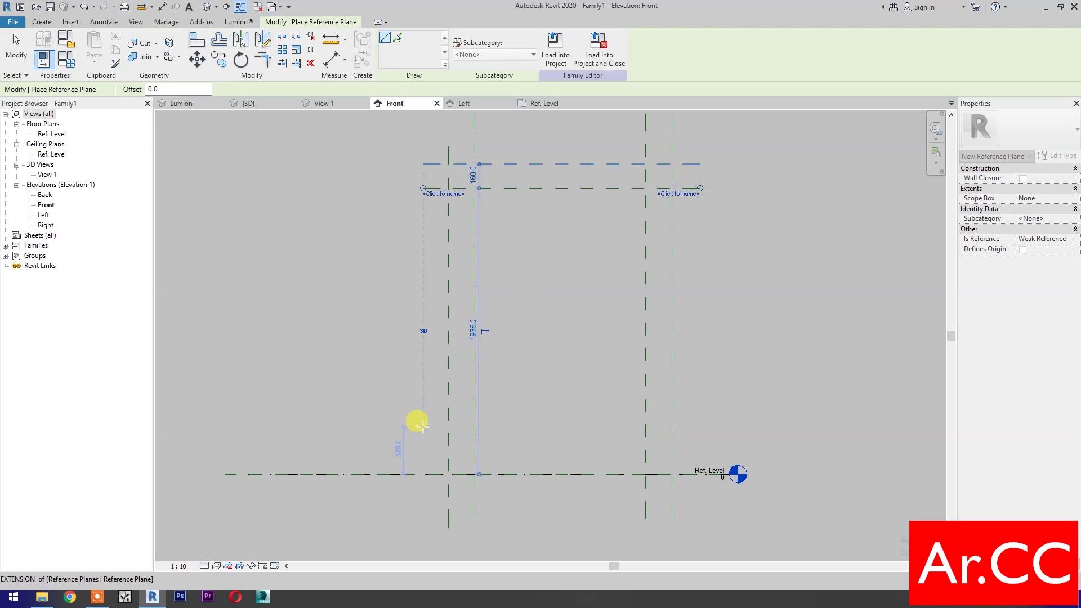
left_click(703, 427)
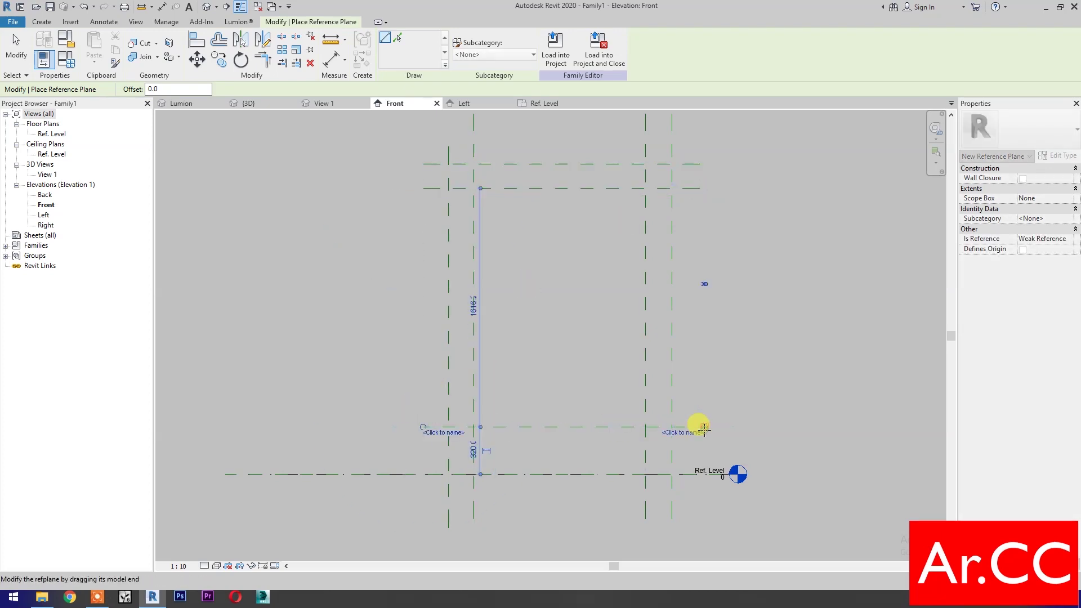
key("Escape")
key("Escape")
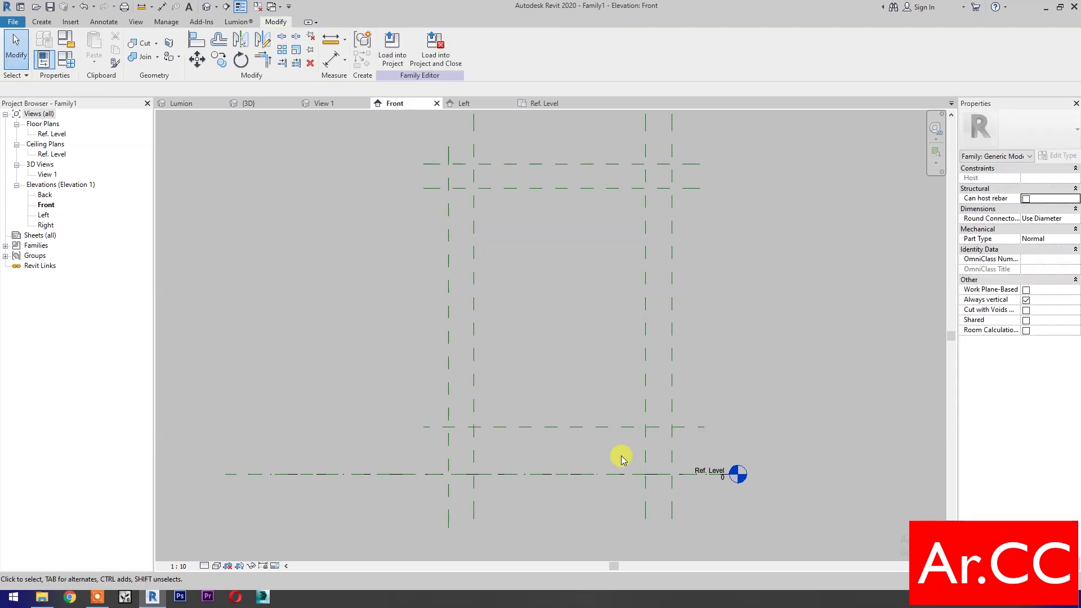
- Dimension the gap between the top two horizontal reference planes and the height of the lowest one above Ref. Level
key("d")
key("i")
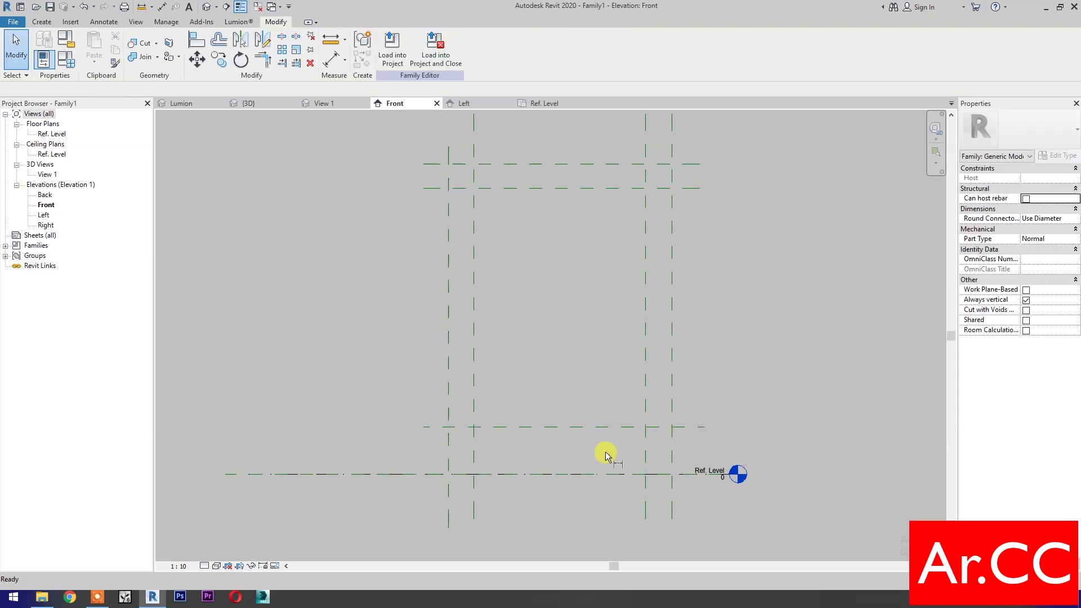
left_click(434, 165)
left_click(431, 188)
left_click(397, 205)
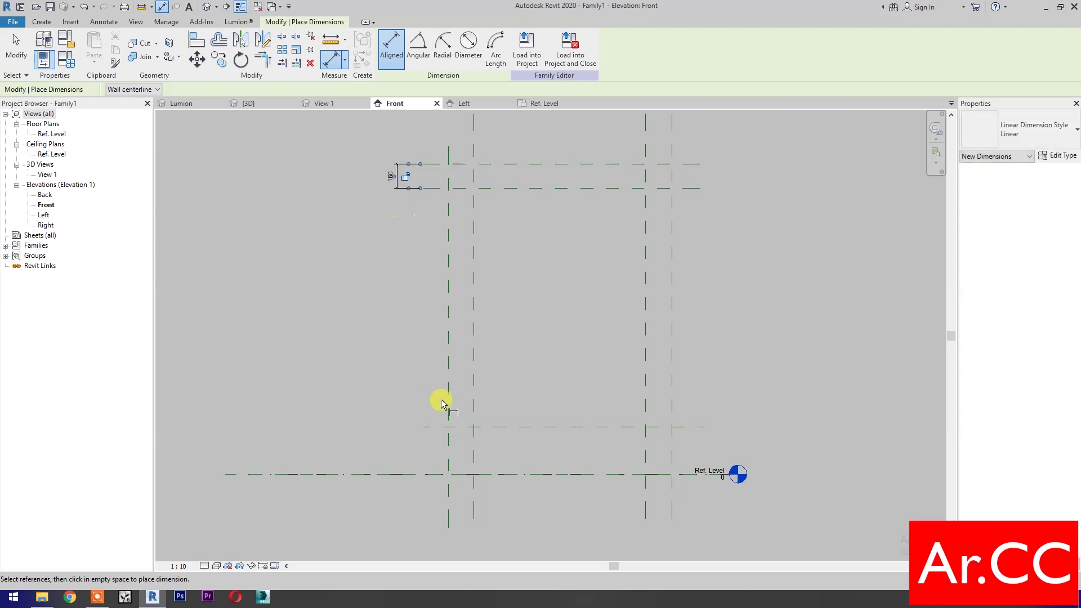
left_click(431, 427)
left_click(426, 474)
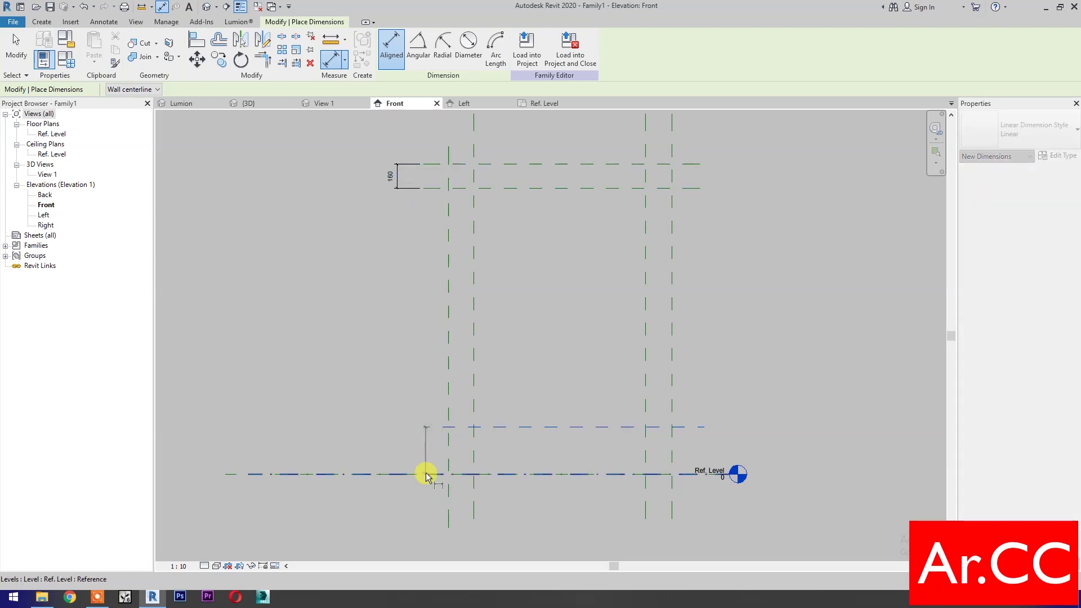
left_click(394, 490)
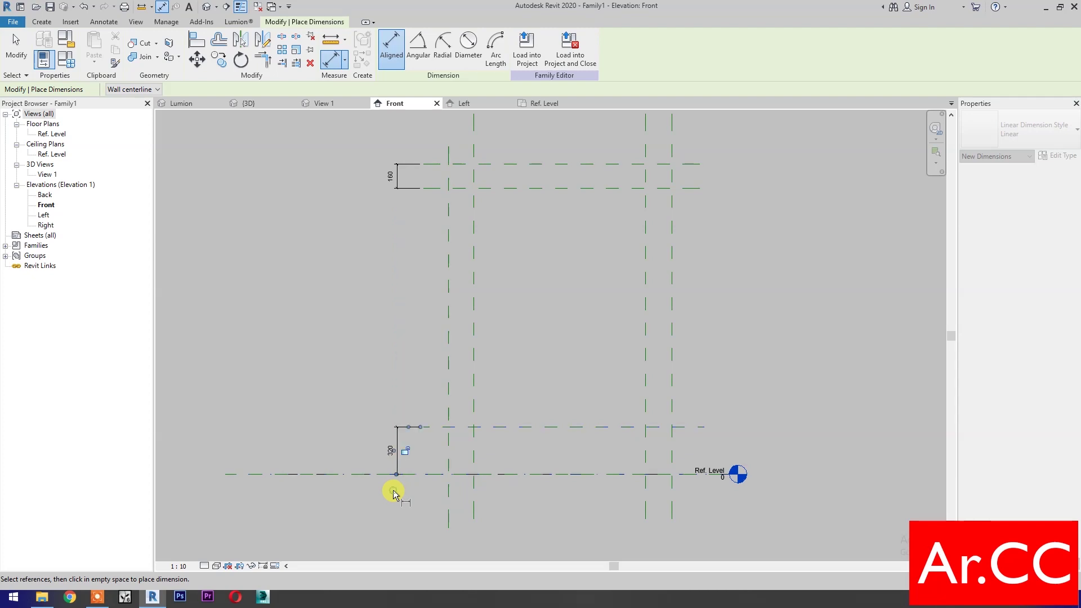
key("Escape")
key("Escape")
- Label the dimension between the top two planes with a new family type parameter named Top Rail
left_click(397, 190)
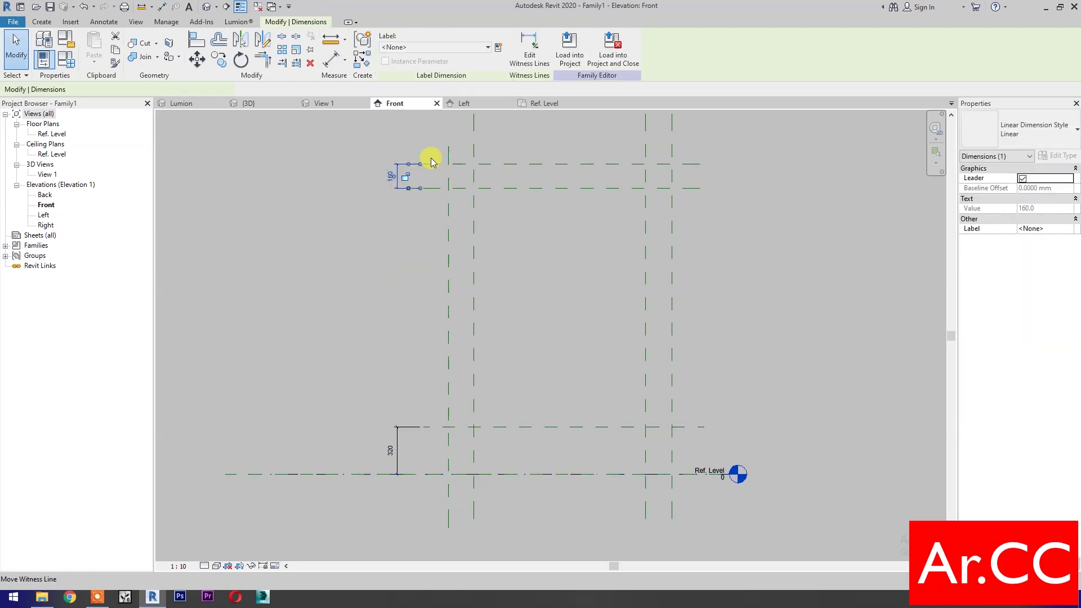
left_click(497, 50)
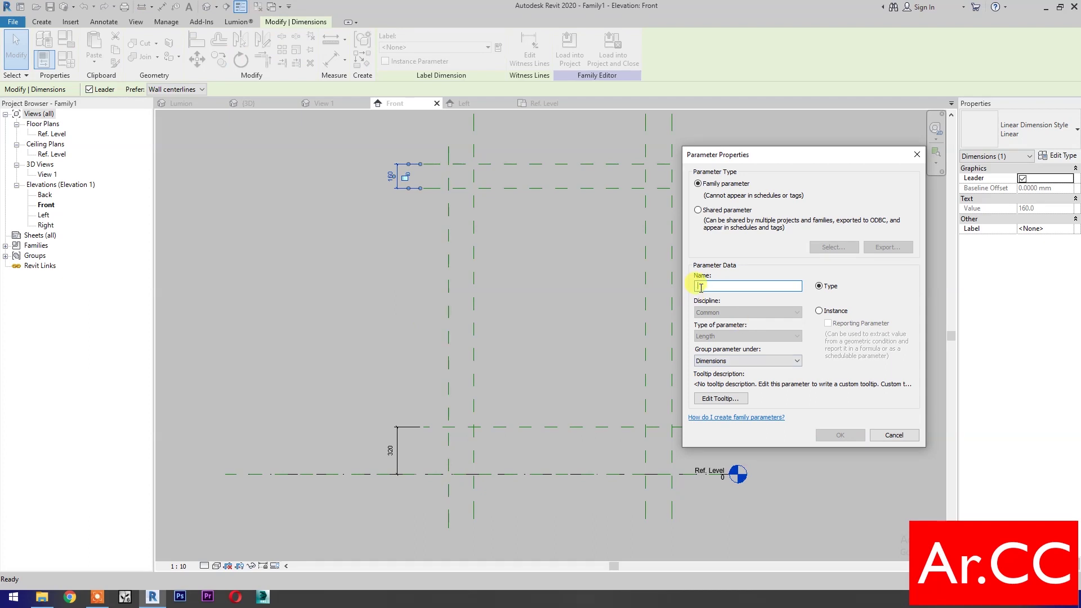
type("Top Rail")
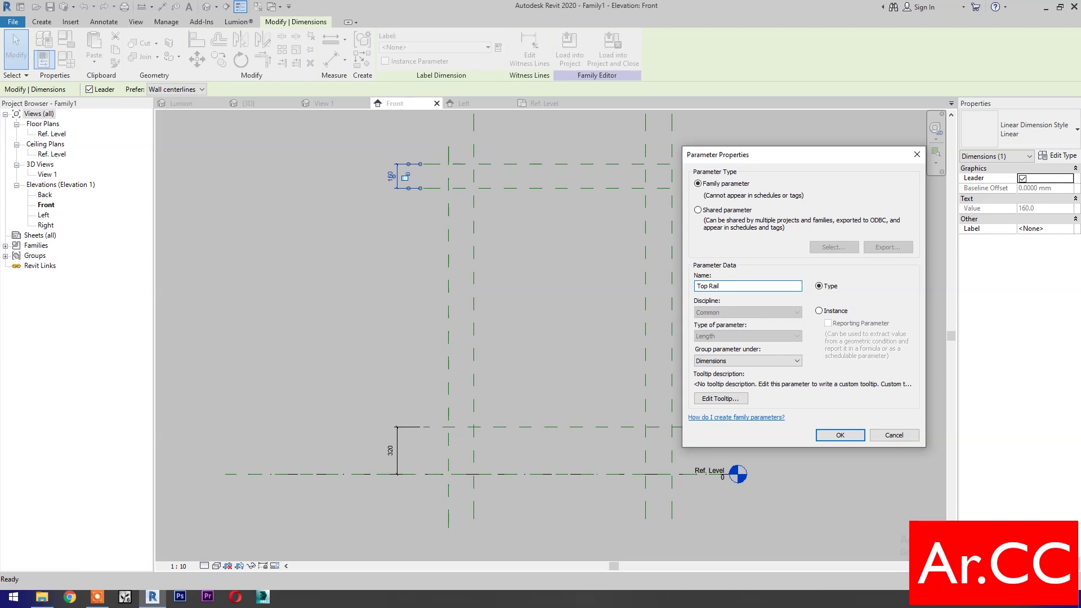
left_click(823, 435)
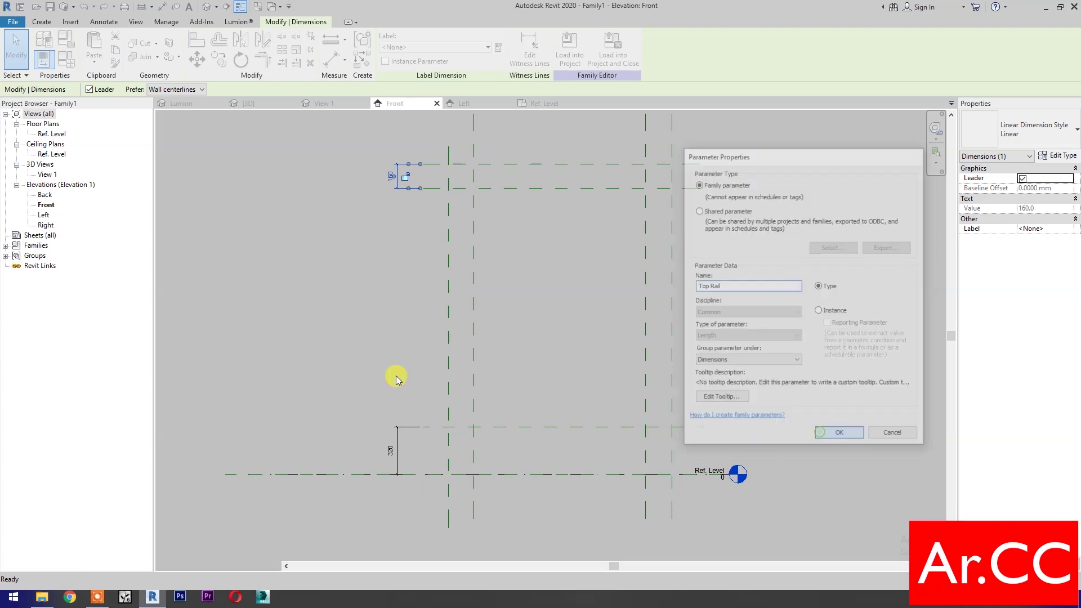
left_click(395, 330)
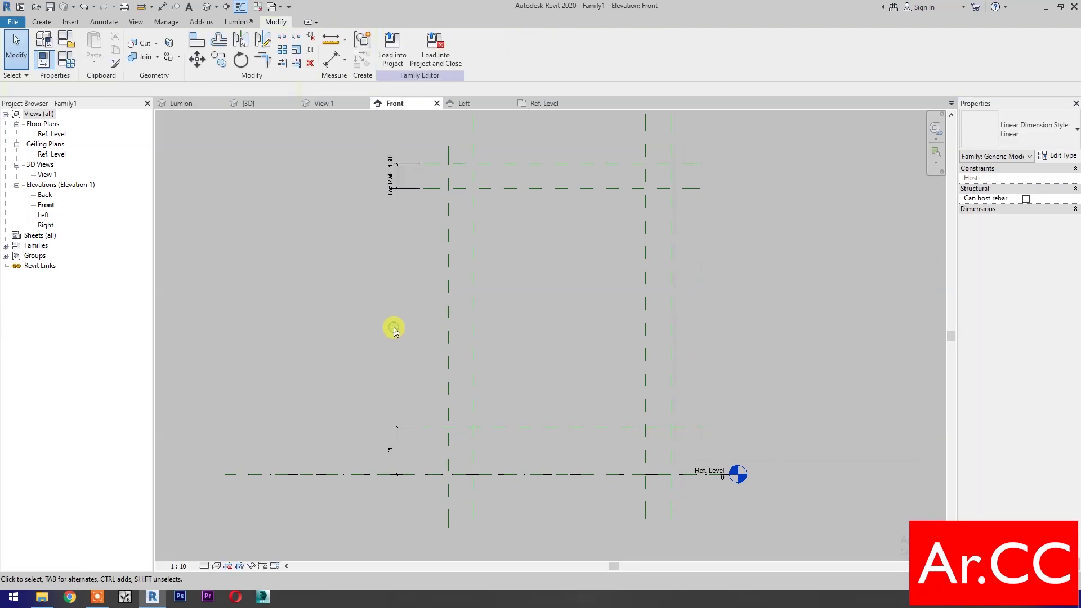
- Label the dimension of the lowest reference plane above Ref. Level with a new family type parameter named Bottom Rail
left_click(398, 440)
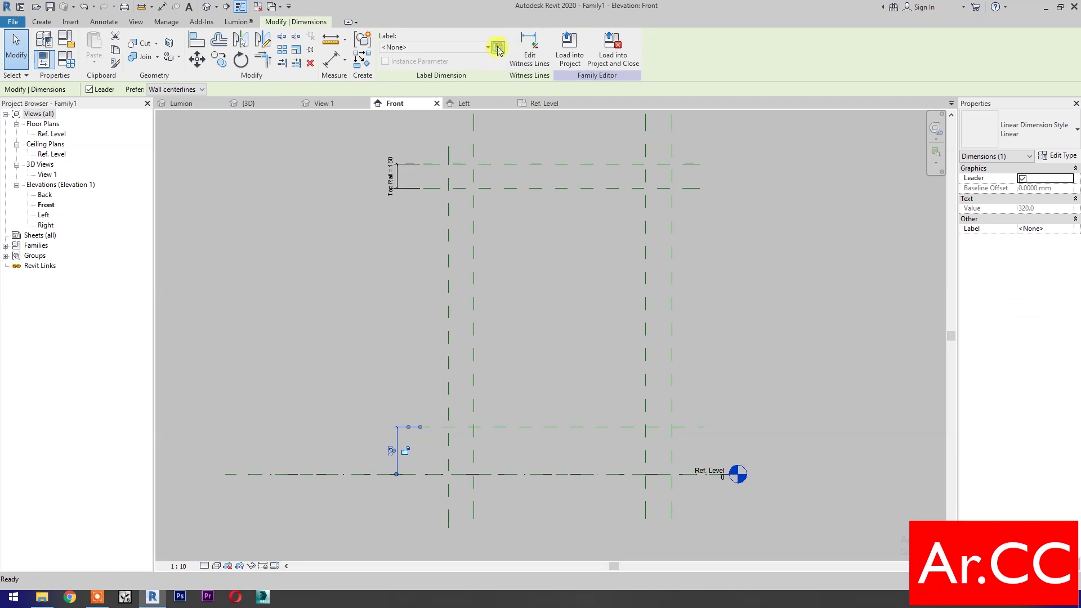
left_click(498, 48)
type("Bottom")
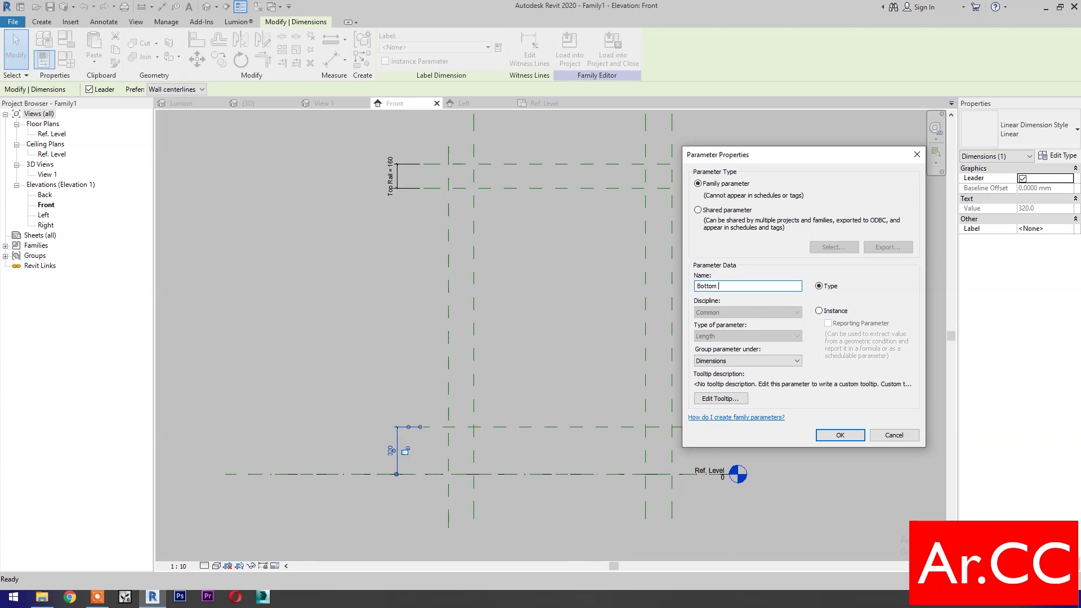
left_click(838, 436)
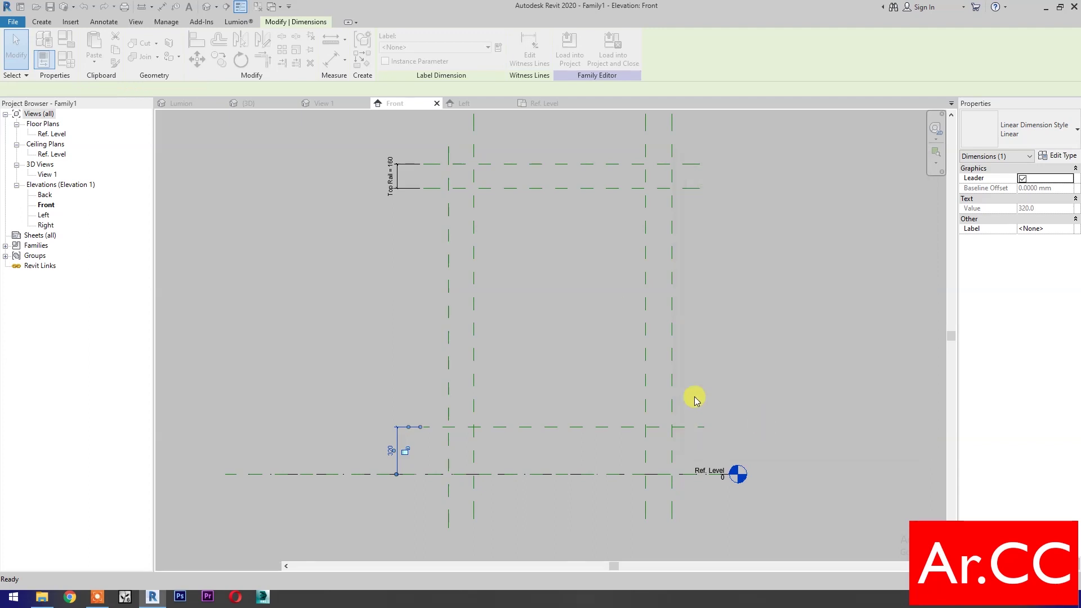
key("Escape")
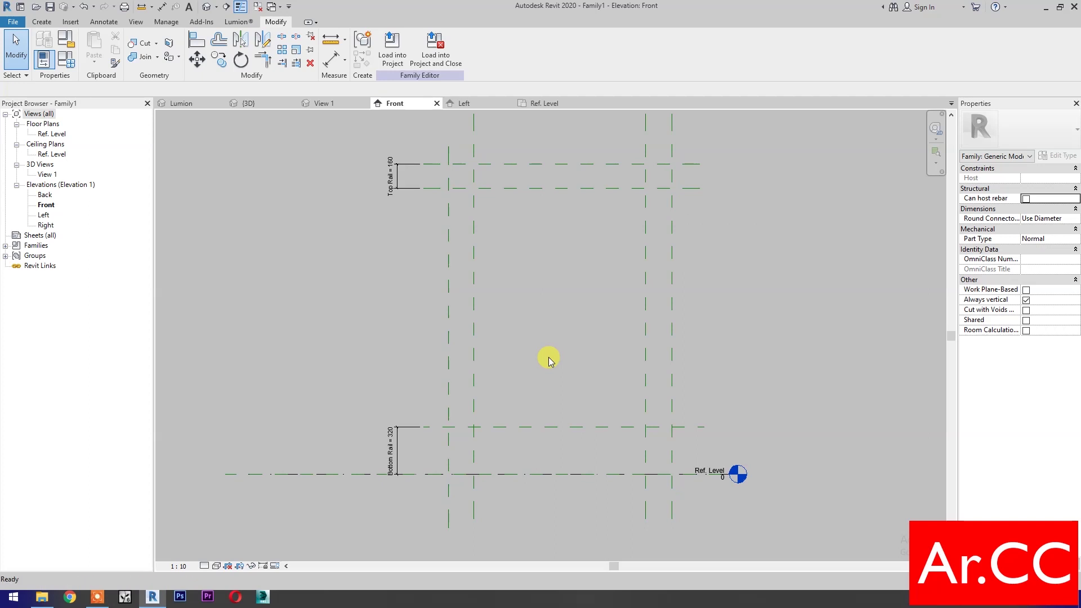
- Dimension the three gaps between adjacent vertical reference planes in one row above the top horizontal plane
key("d")
key("i")
left_click(448, 157)
left_click(475, 148)
left_click(493, 126)
left_click(474, 148)
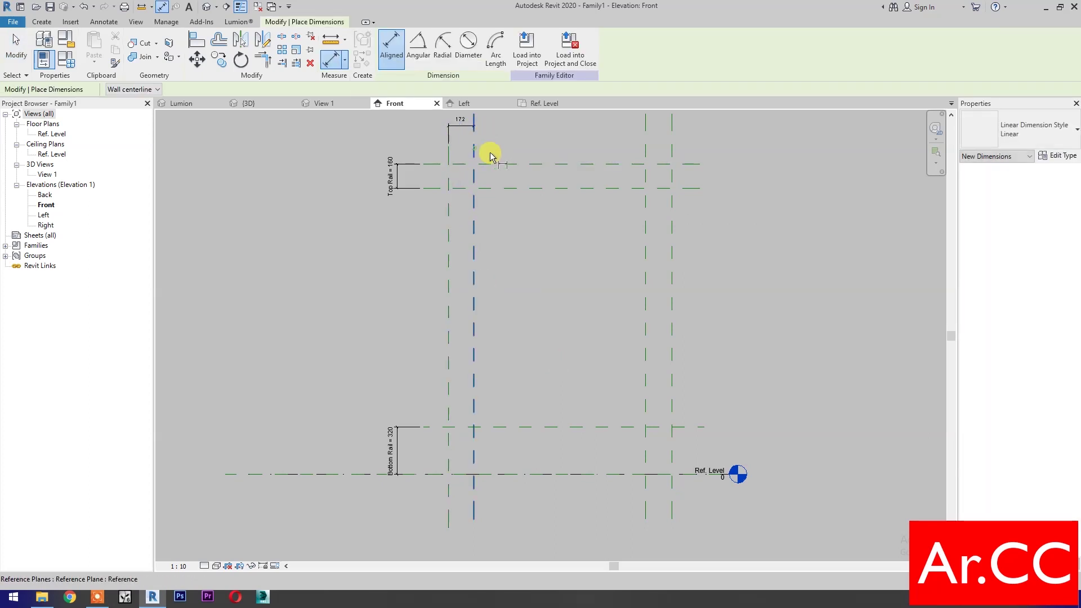
left_click(644, 149)
left_click(606, 125)
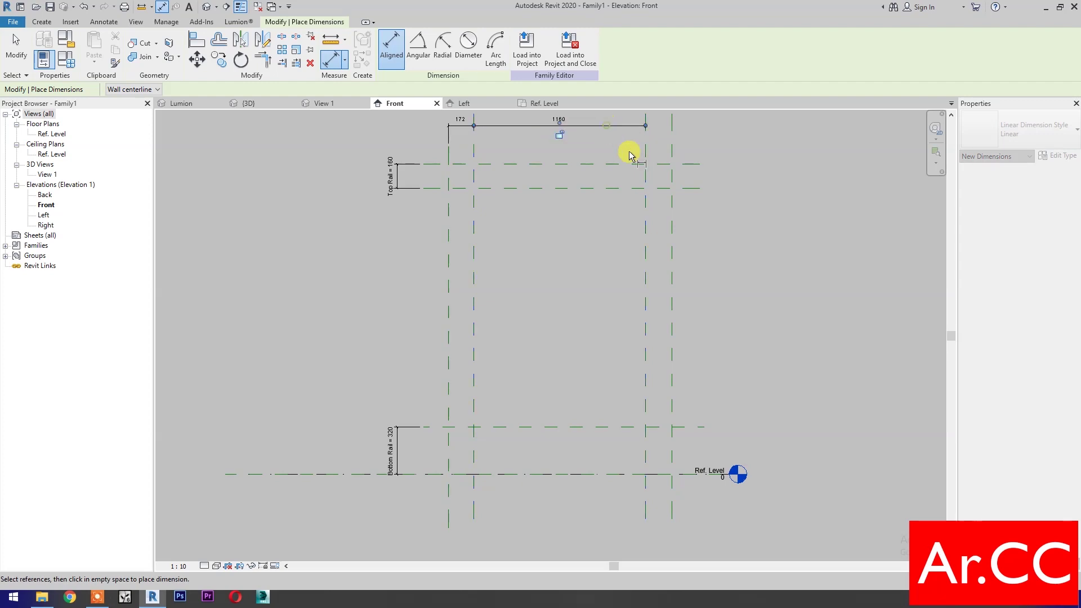
left_click(645, 149)
left_click(673, 148)
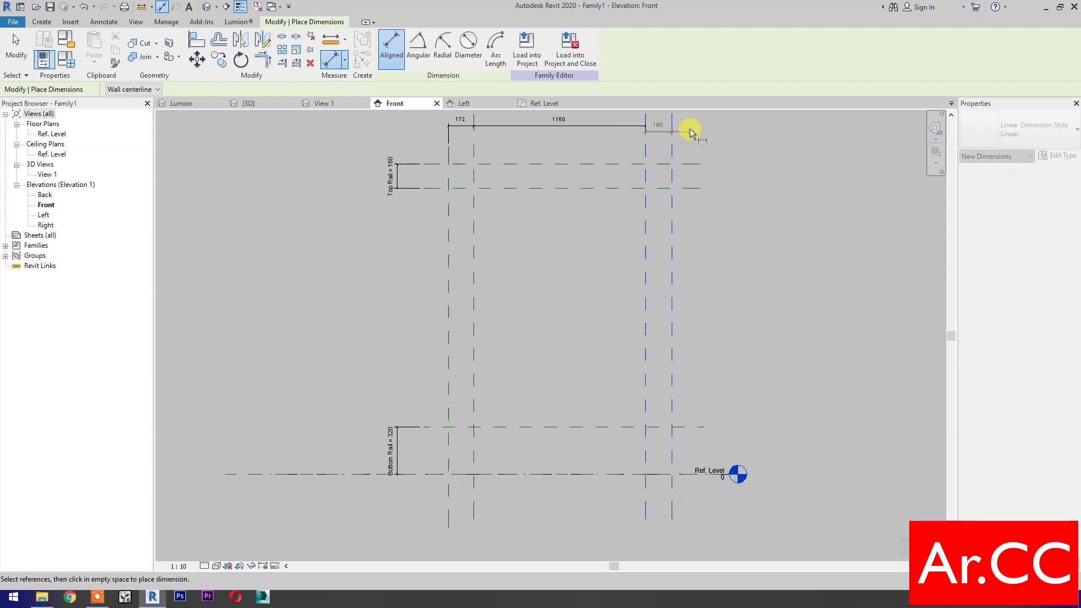
left_click(688, 126)
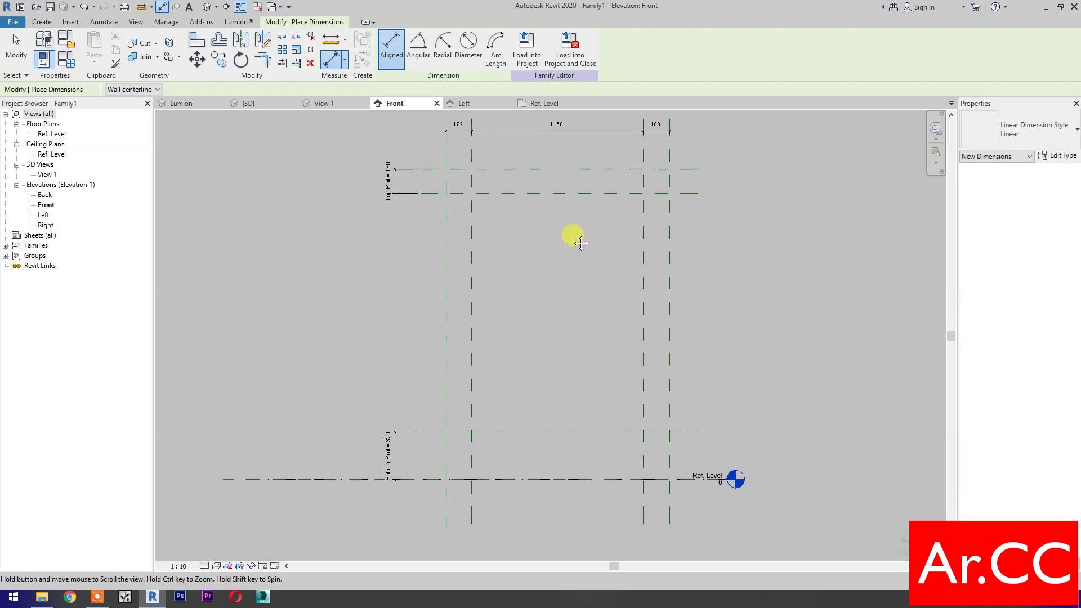
middle_click_drag(572, 234, 560, 251)
key("Escape")
- Label the left outer gap's dimension with a new type parameter named Stile and assign the same parameter to the right outer gap
left_click(444, 159)
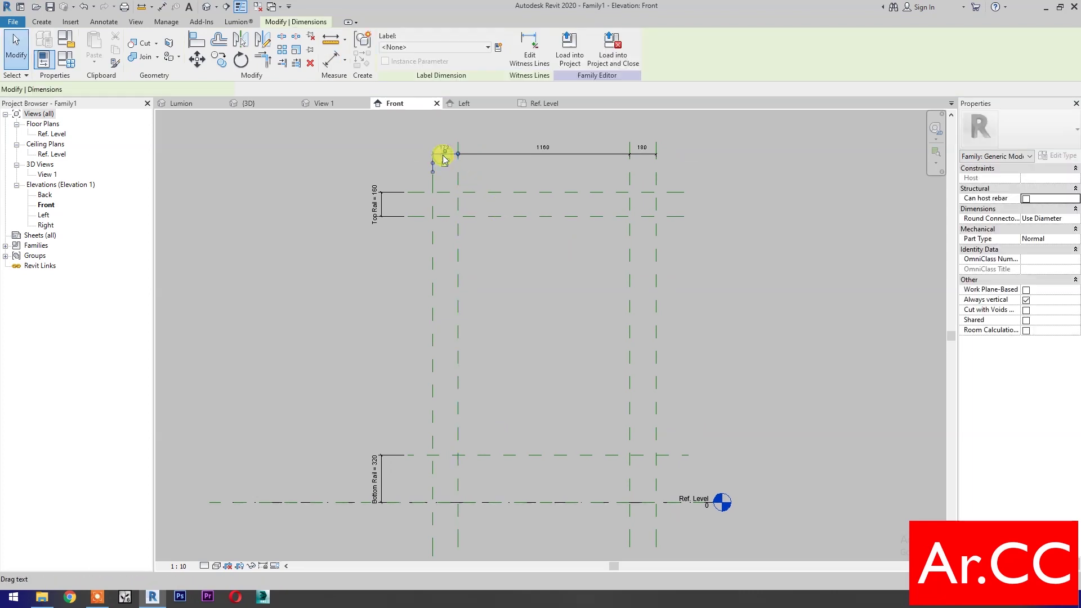
left_click(499, 48)
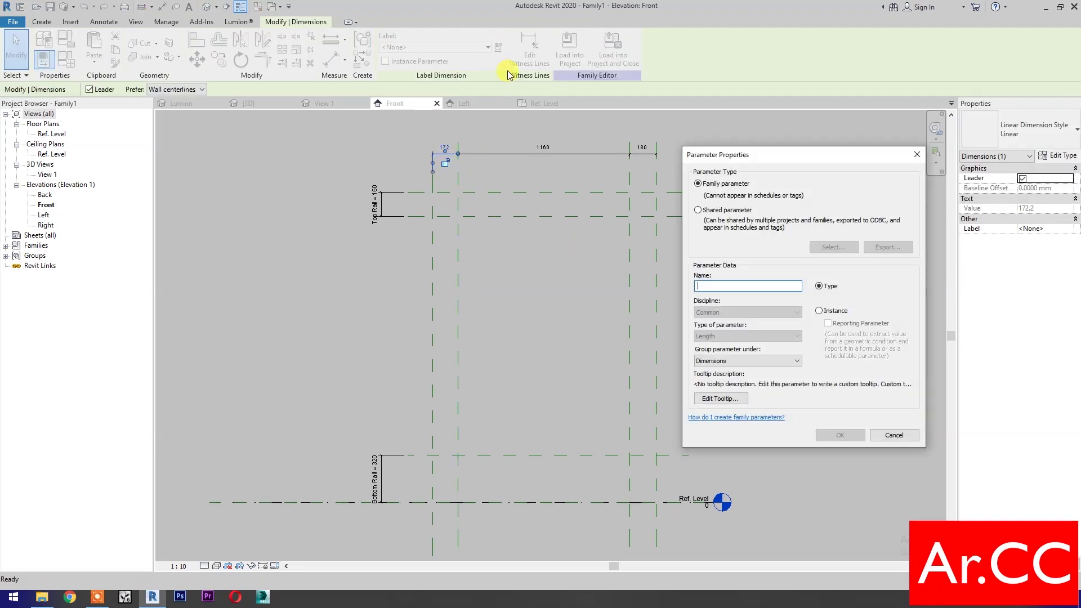
type("Stile")
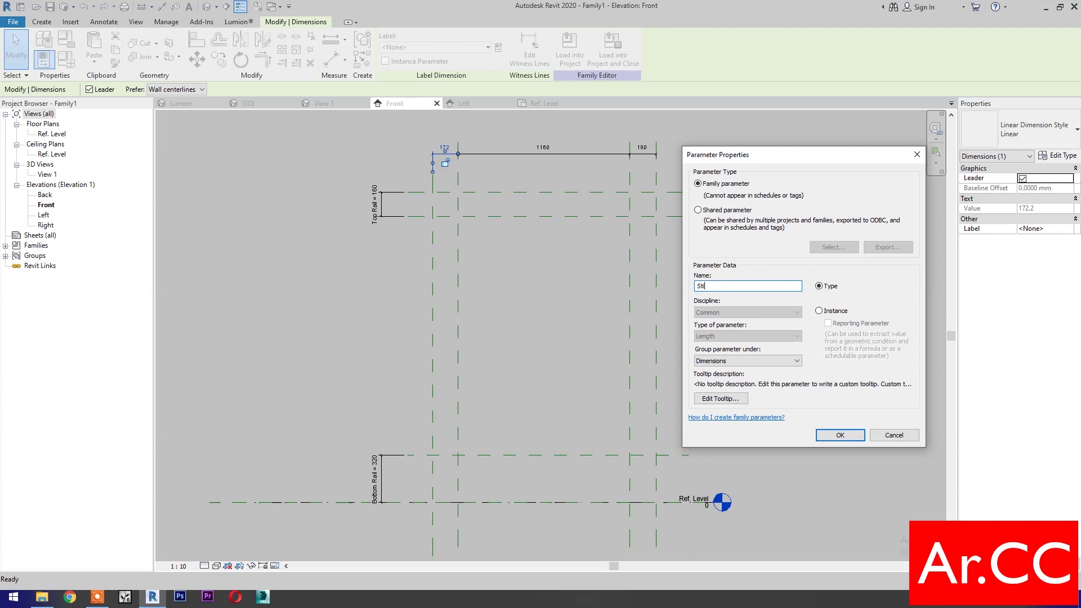
left_click(835, 437)
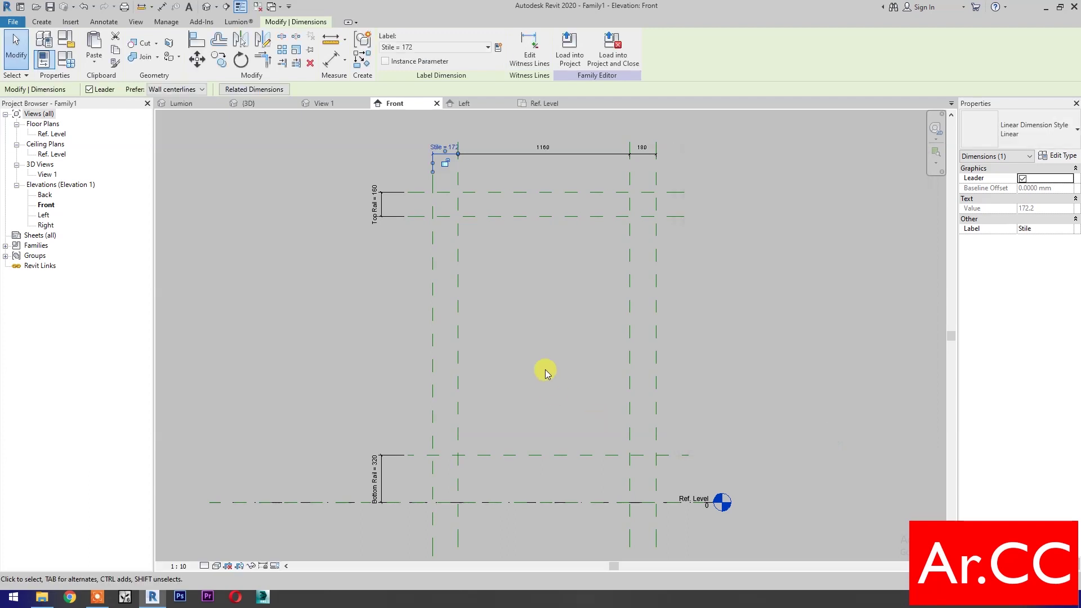
left_click(641, 149)
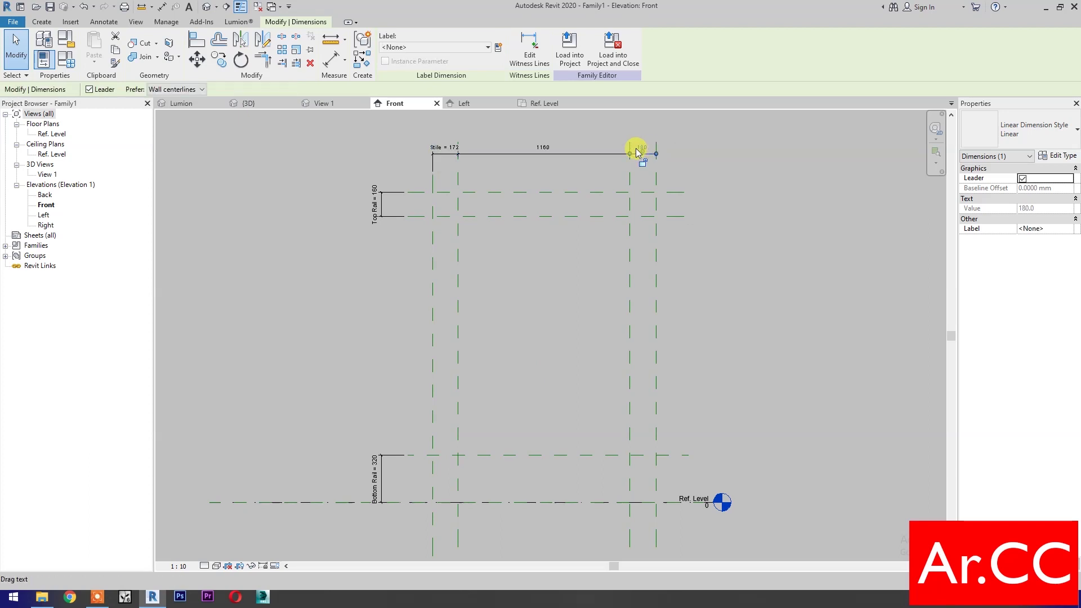
left_click(430, 47)
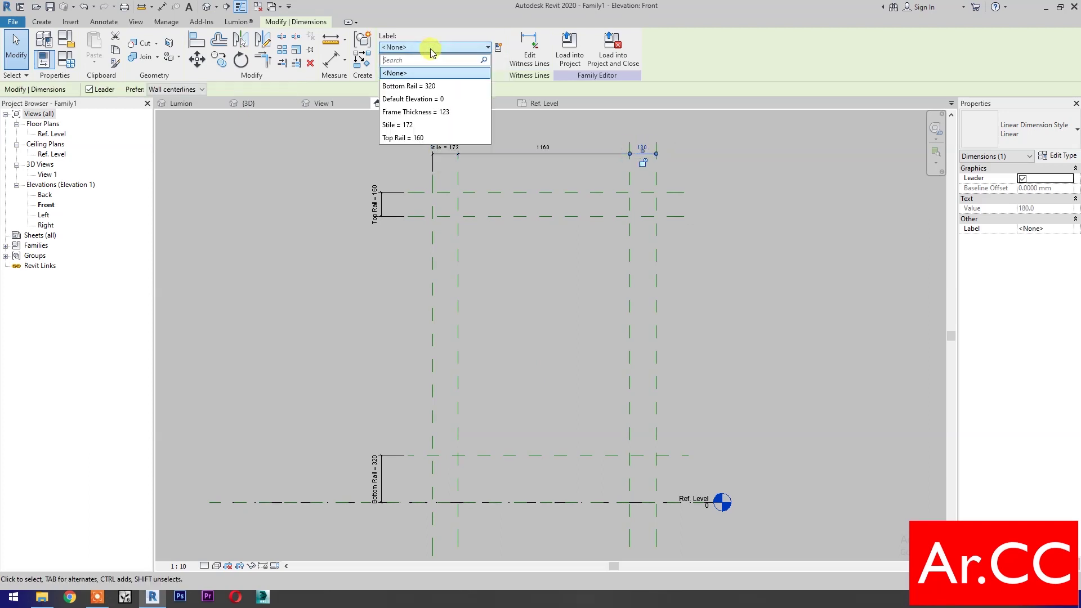
left_click(416, 125)
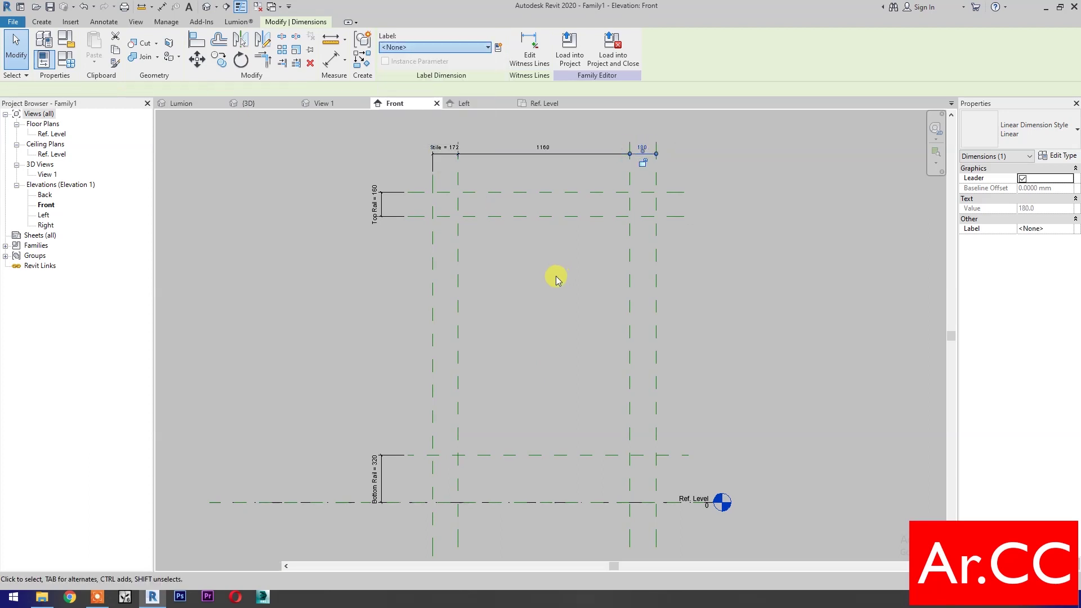
left_click(556, 276)
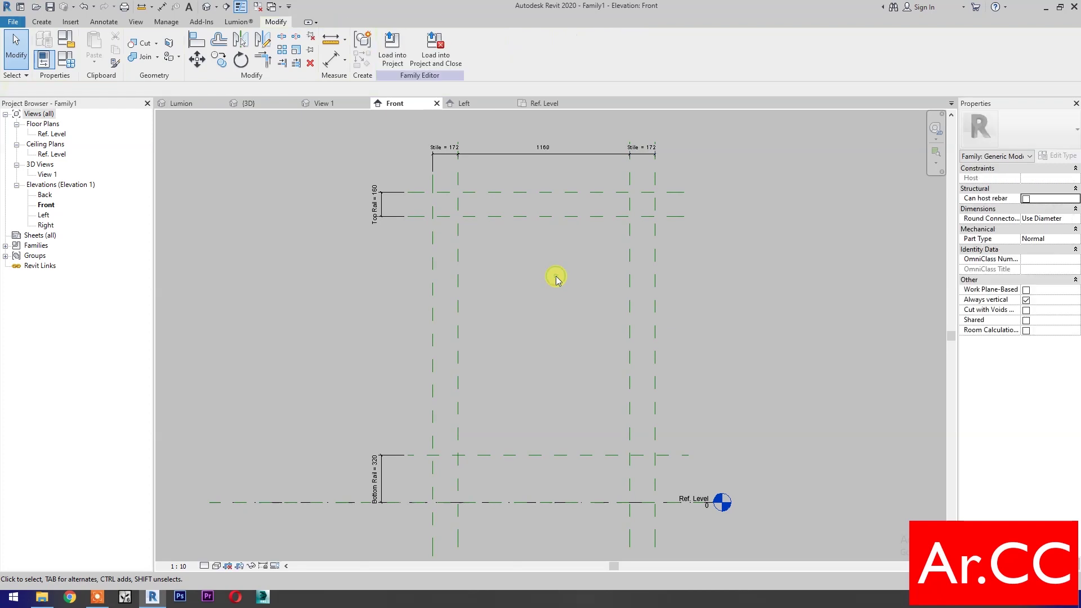
- Label the dimension between the two inner vertical planes with a new family type parameter named Width
left_click(549, 160)
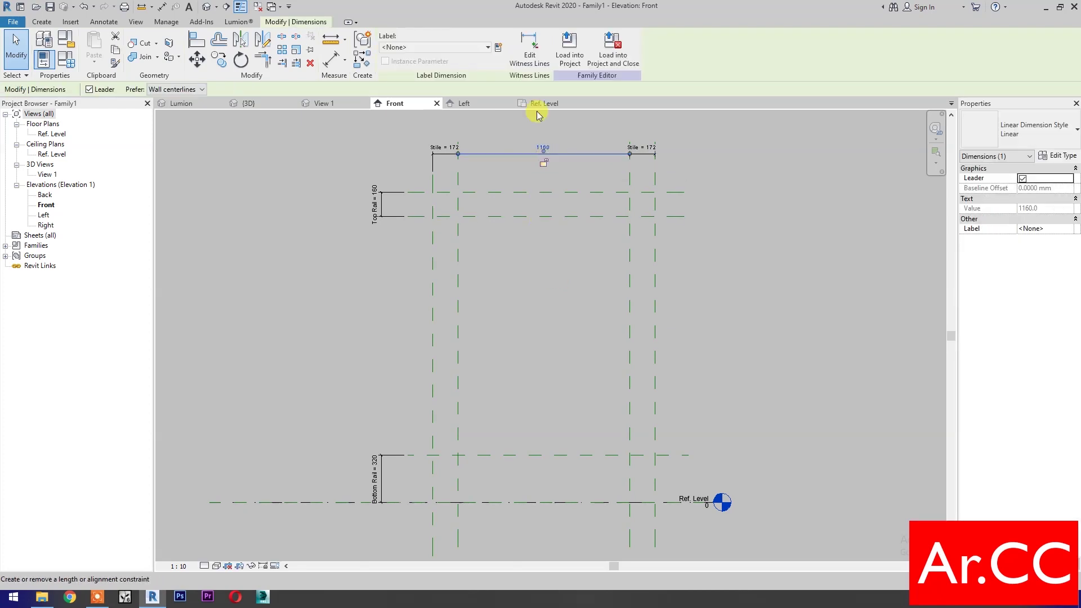
left_click(498, 48)
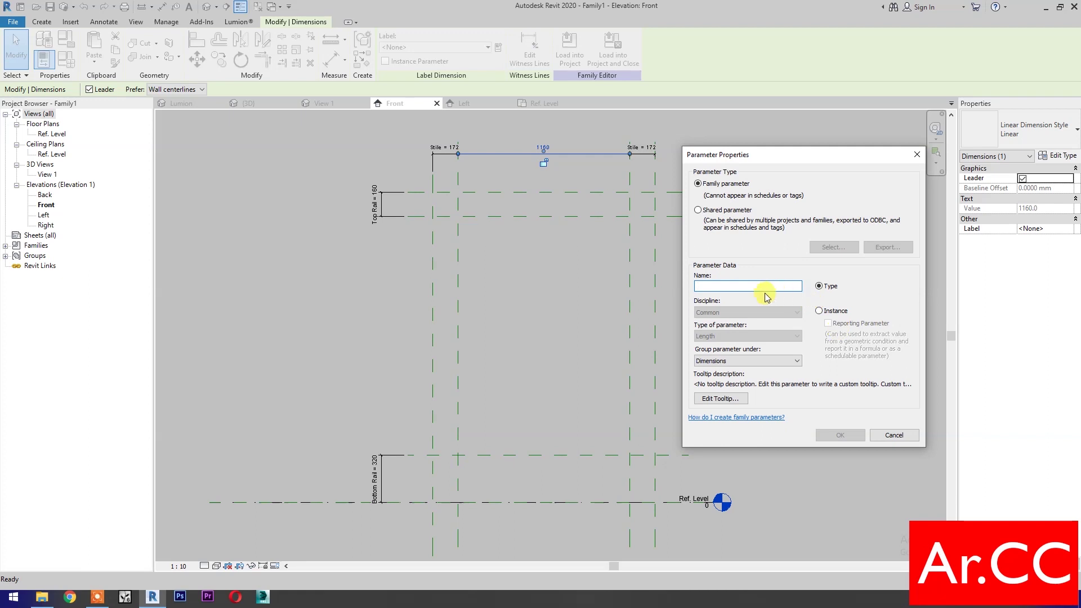
type("Width")
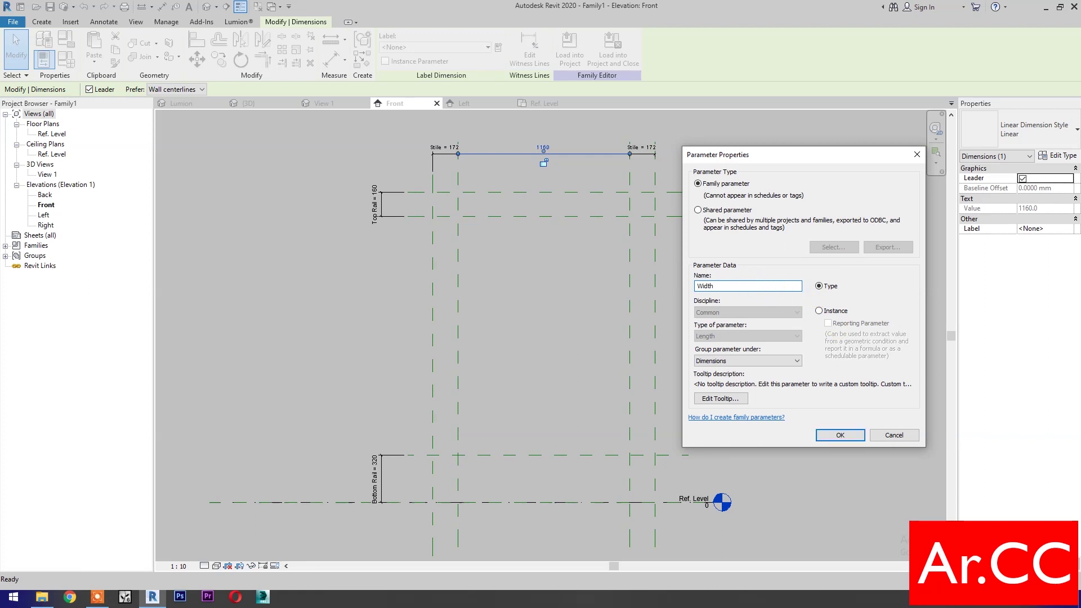
left_click(831, 435)
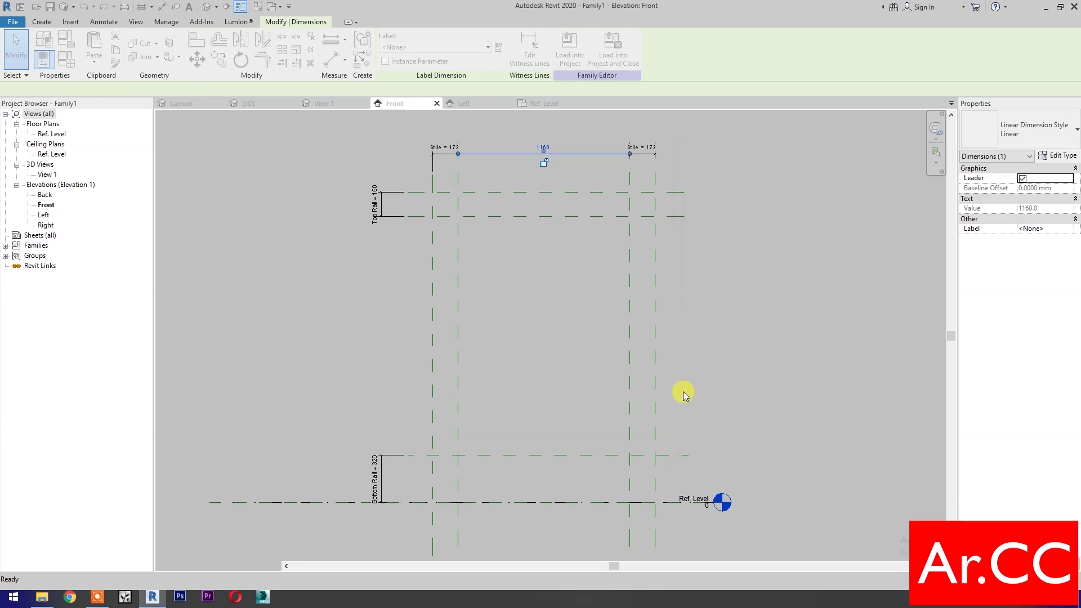
left_click(512, 314)
- Dimension the gap between the two inner horizontal reference planes, in line with the Top Rail and Bottom Rail dimensions
key("d")
key("i")
left_click(411, 215)
left_click(415, 454)
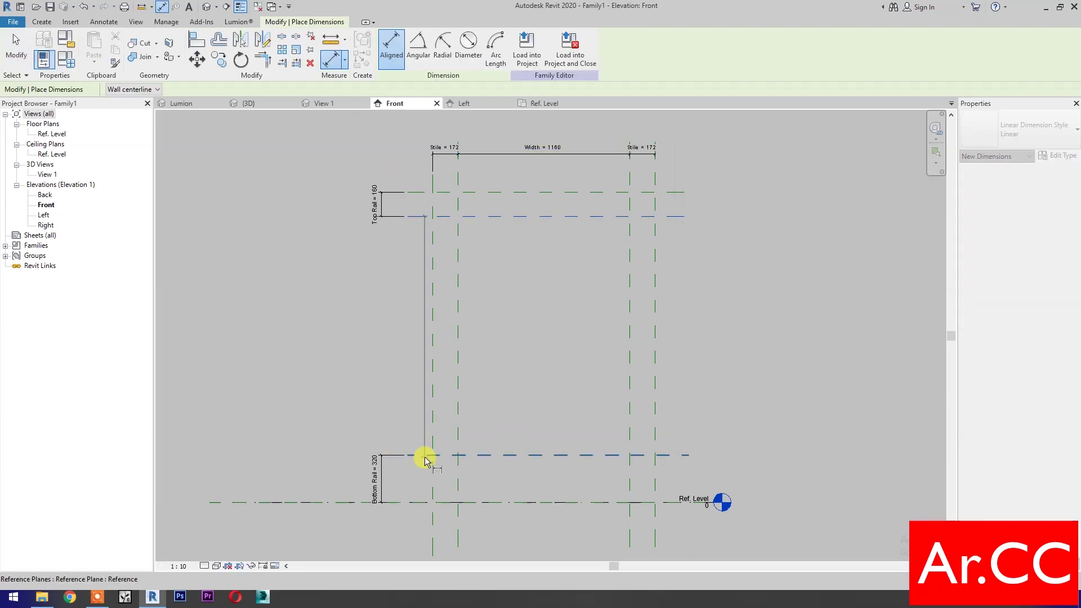
left_click(382, 473)
key("Escape")
key("Escape")
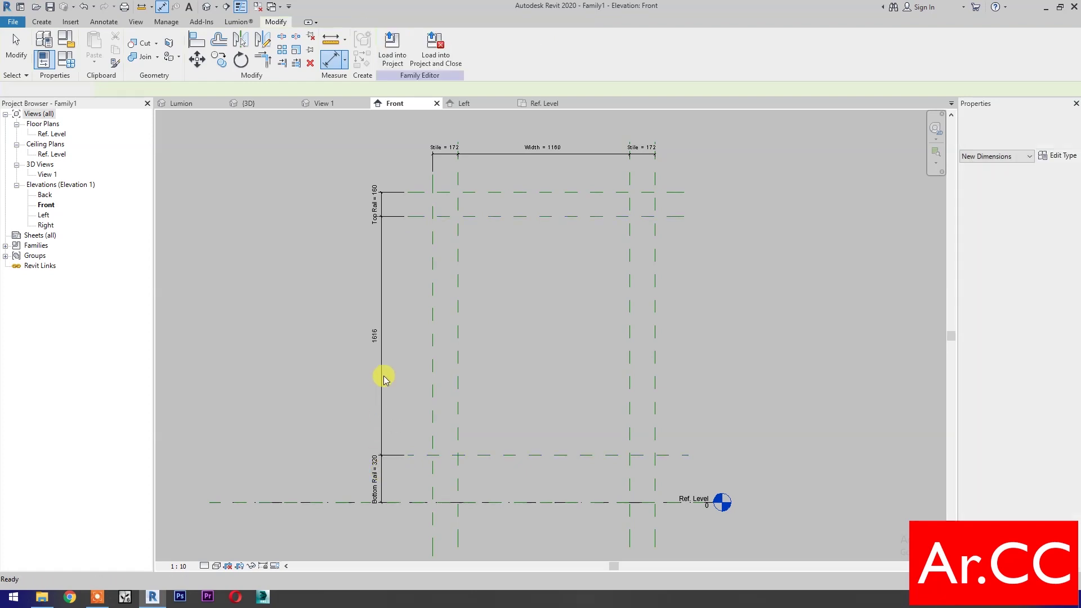
- Label the dimension between the two inner horizontal planes with a new family type parameter named Height
left_click(382, 376)
left_click(499, 48)
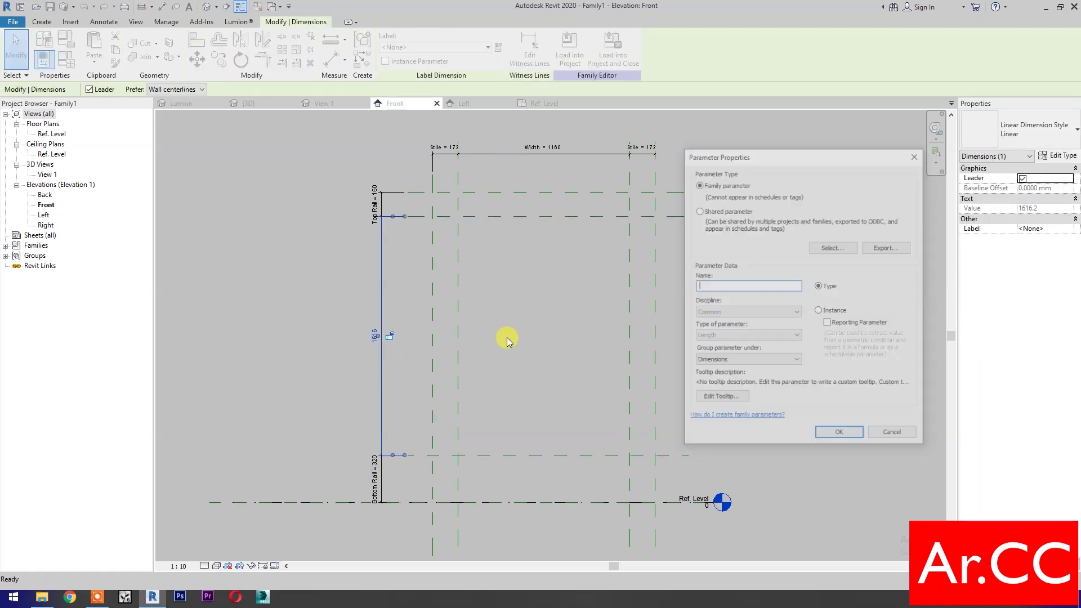
type("Height")
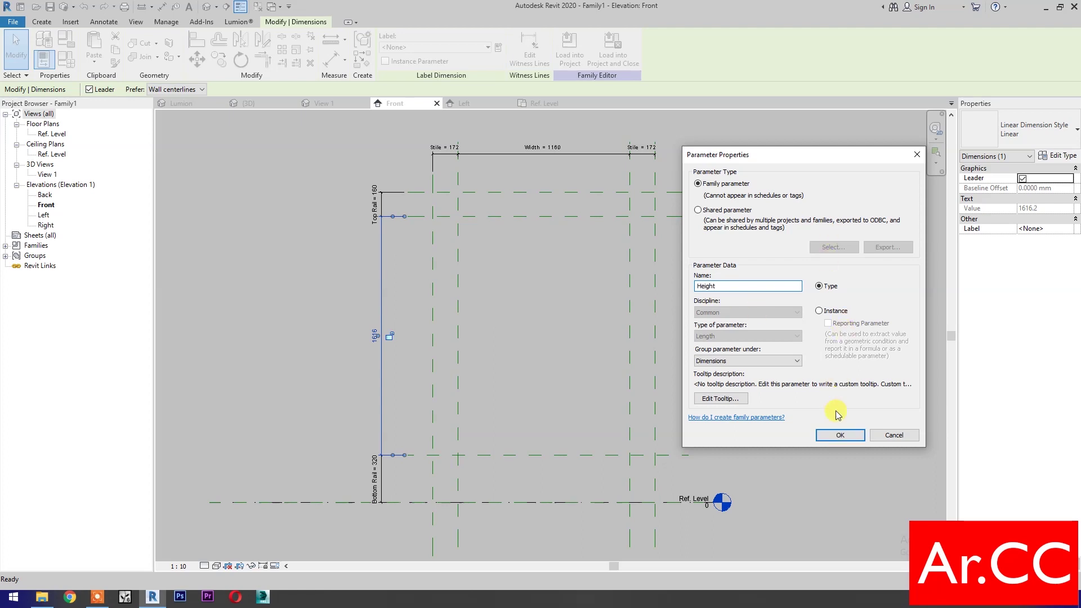
left_click(839, 437)
left_click(593, 391)
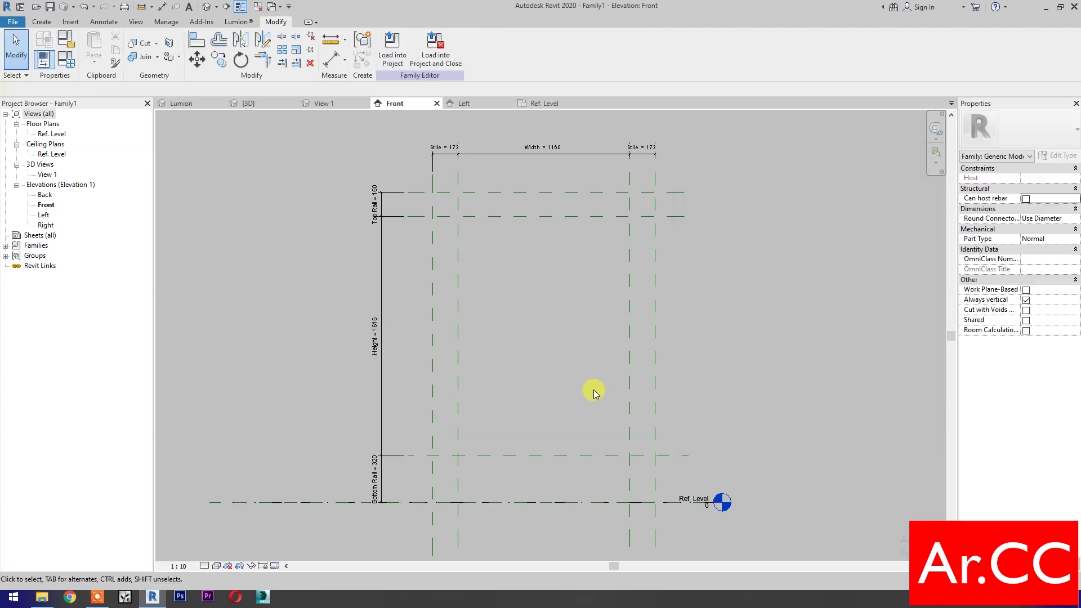
- Open the family types and move the Top Rail parameter up to first place in the Dimensions group
left_click(66, 60)
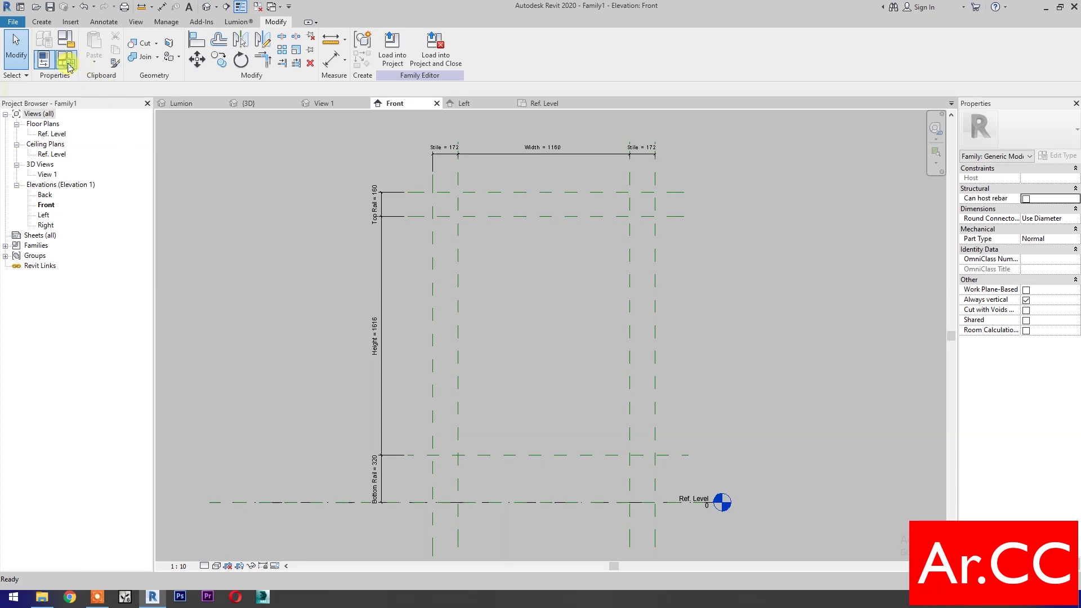
left_click_drag(220, 127, 245, 134)
left_click(101, 268)
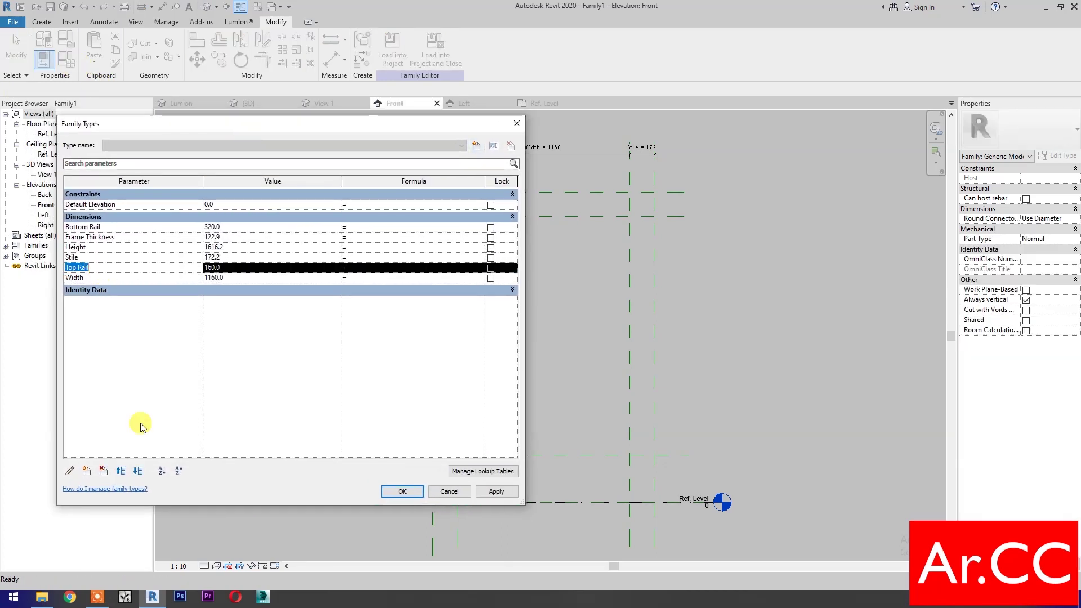
left_click(121, 473)
left_click(122, 473)
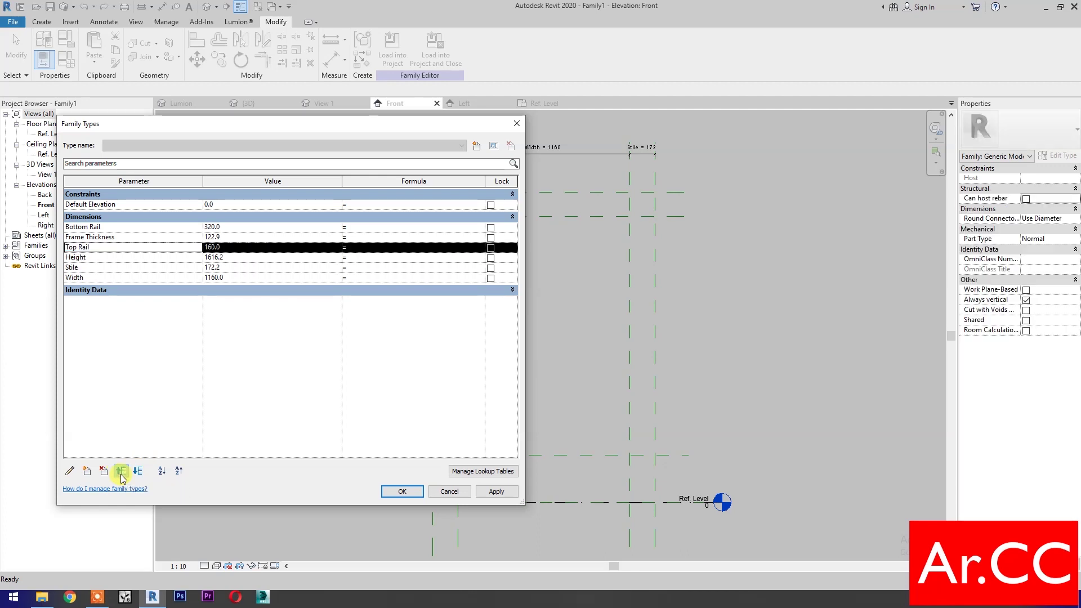
left_click(121, 473)
left_click(121, 473)
- Move the Width parameter up to first place in the Dimensions group, above Top Rail
left_click(75, 277)
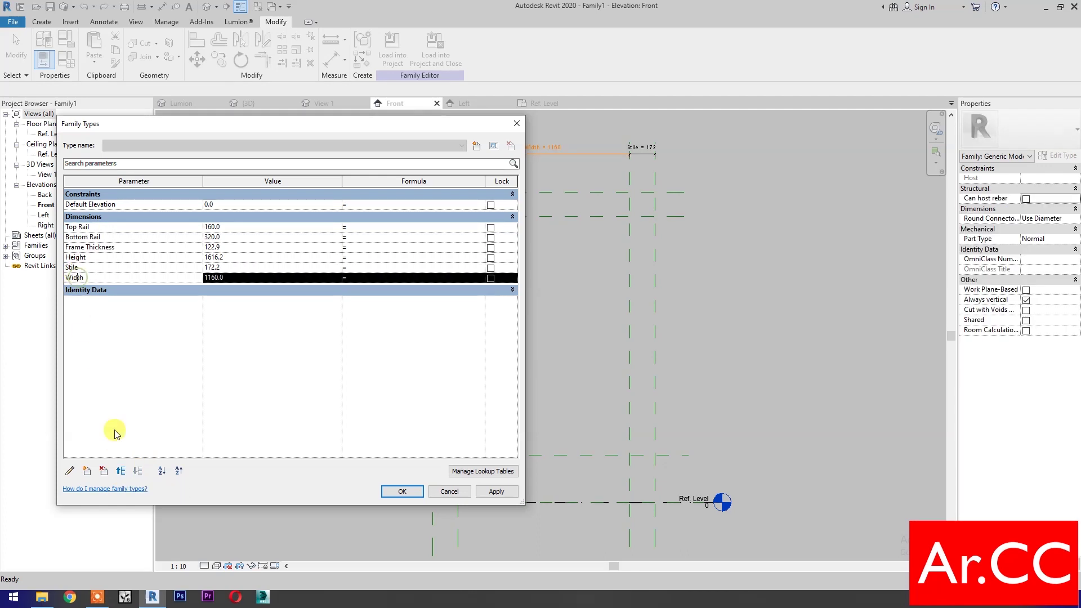
left_click(121, 471)
left_click(120, 471)
left_click(121, 471)
left_click(120, 471)
left_click(120, 471)
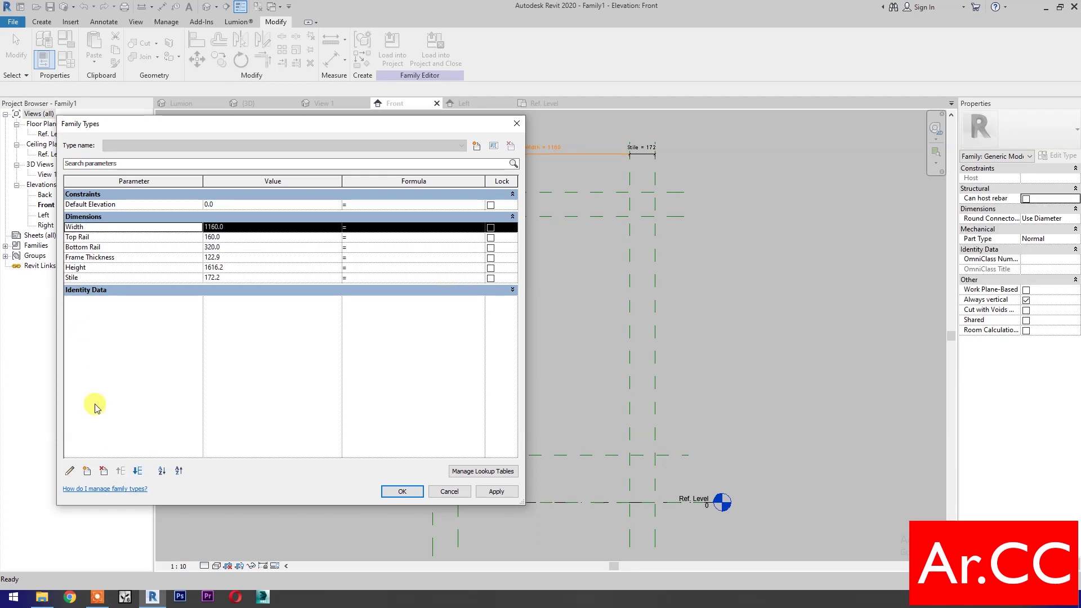
- Move the Height parameter up to directly below Width, and move Stile above Frame Thickness
left_click(75, 267)
left_click(121, 472)
left_click(121, 472)
left_click(121, 472)
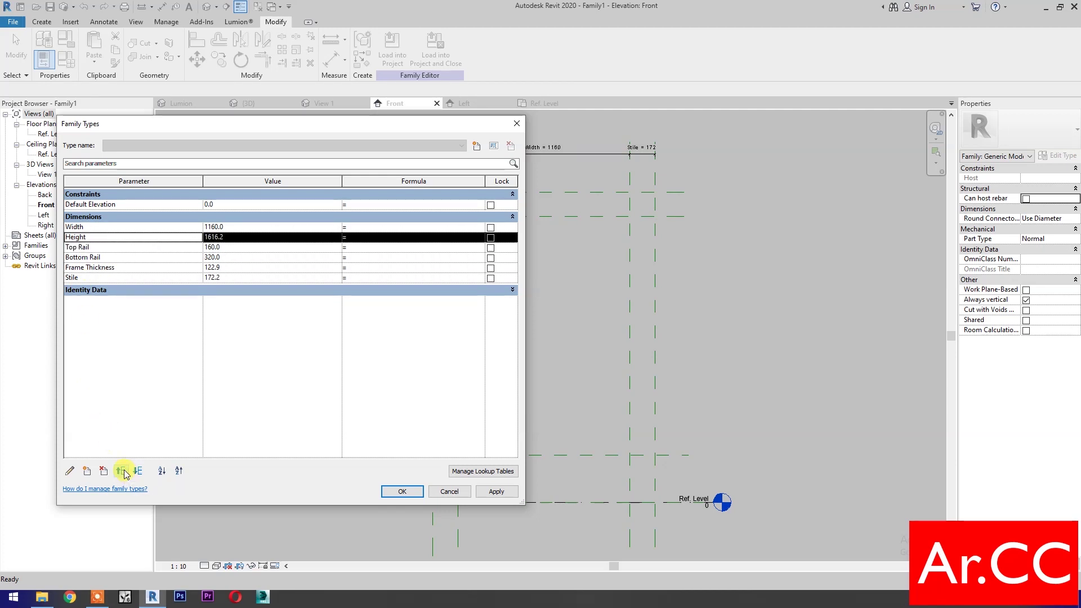
left_click(75, 277)
left_click(120, 471)
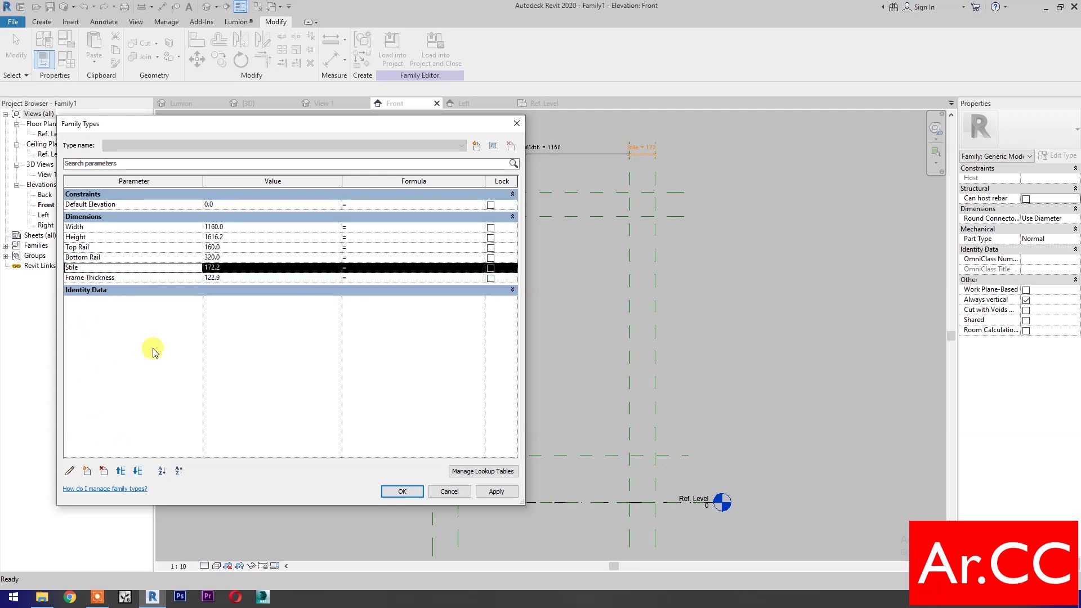
- Set the Width parameter to 1200 and the Height parameter to 1600
left_click(251, 226)
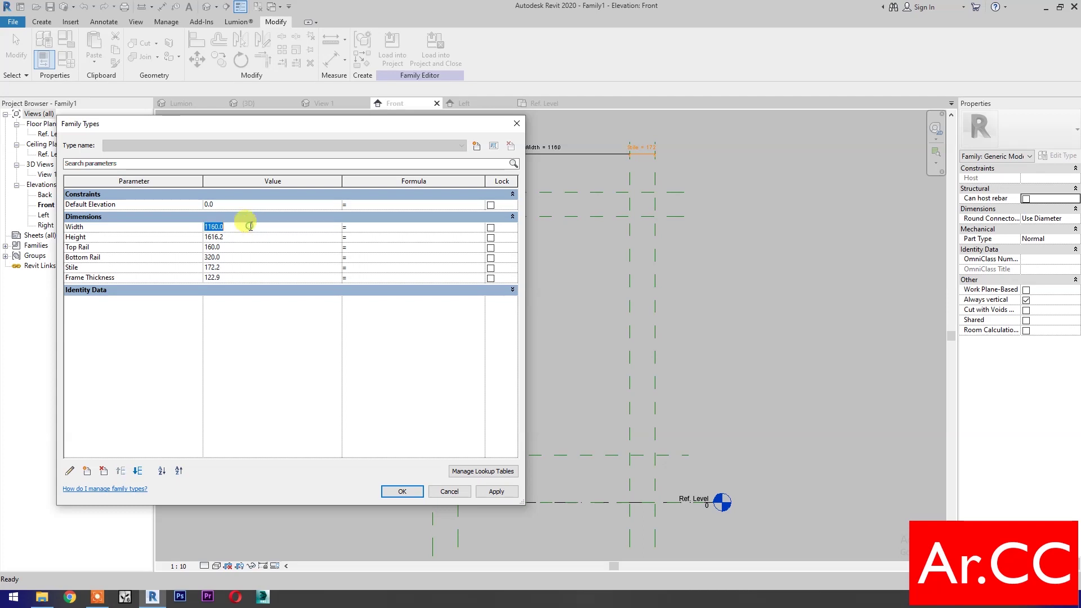
type("1200")
left_click(247, 237)
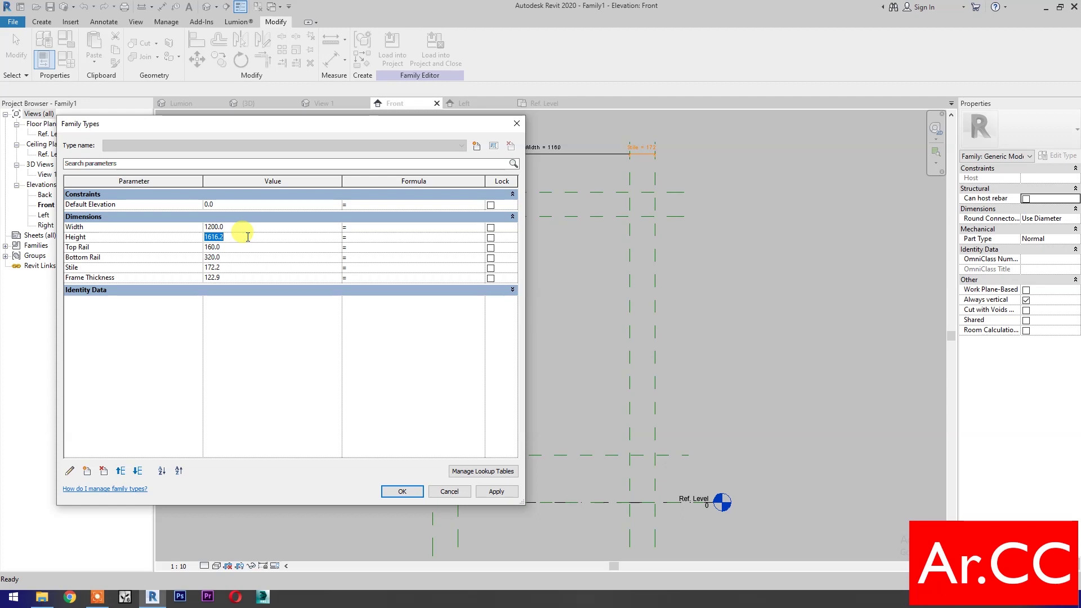
type("1600")
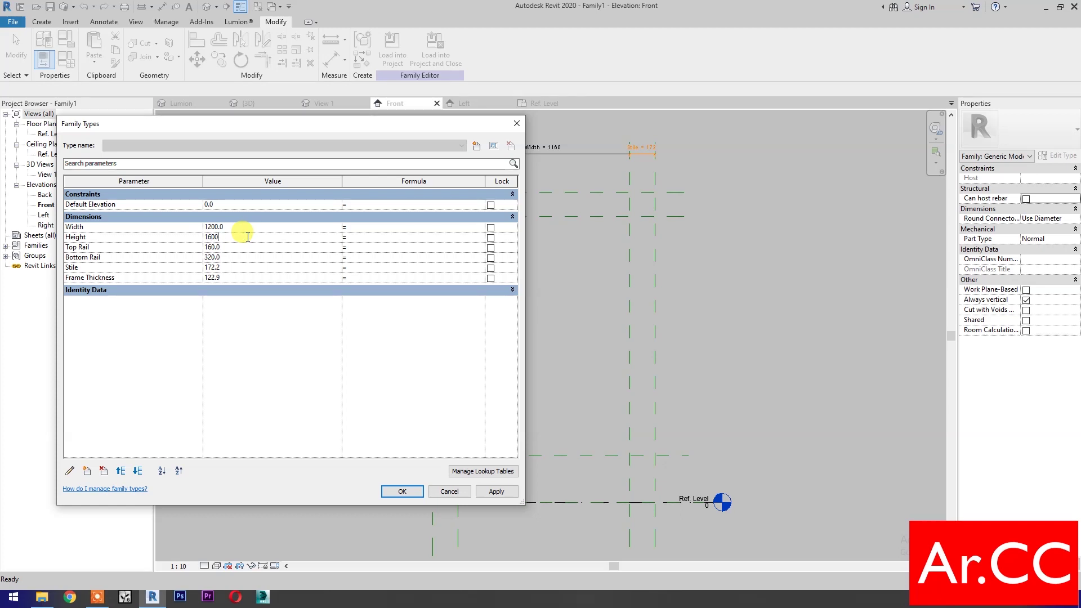
- Set Top Rail to 100, Bottom Rail to 200, Stile to 100 and Frame Thickness to 45
left_click(242, 249)
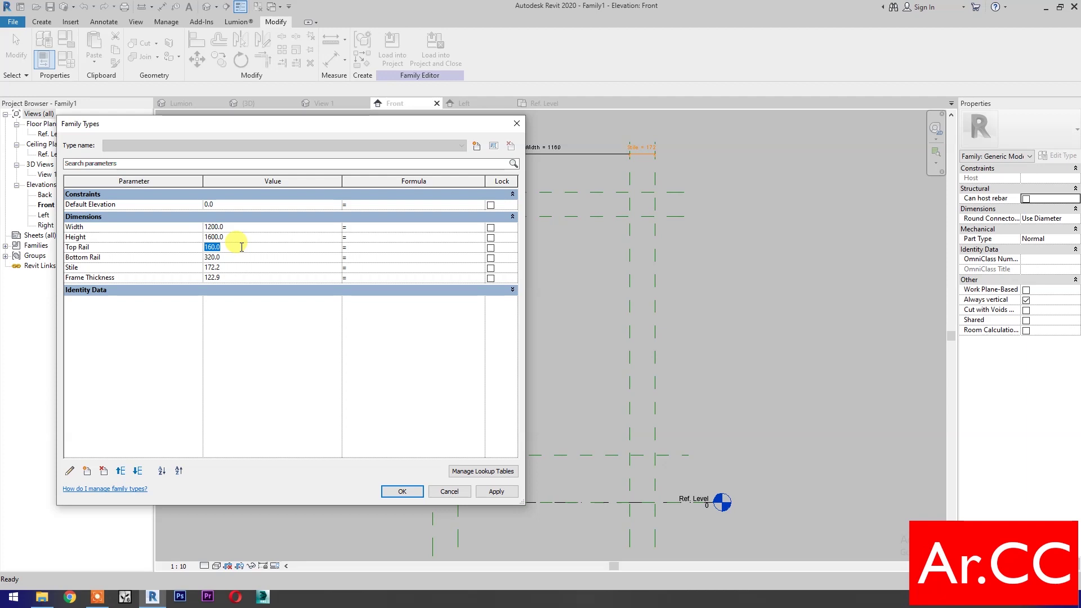
type("100")
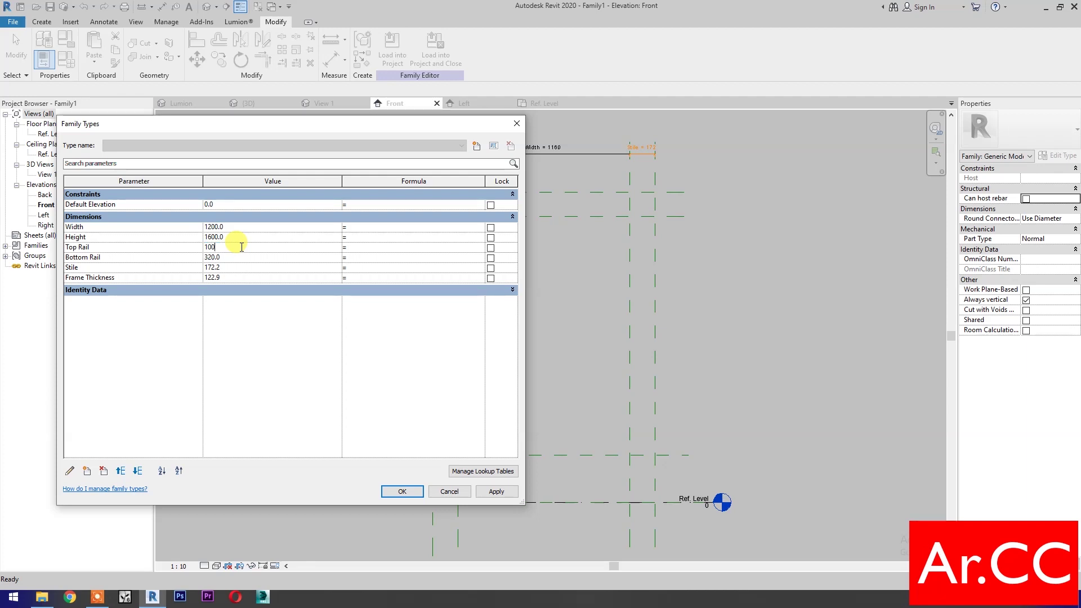
type("200")
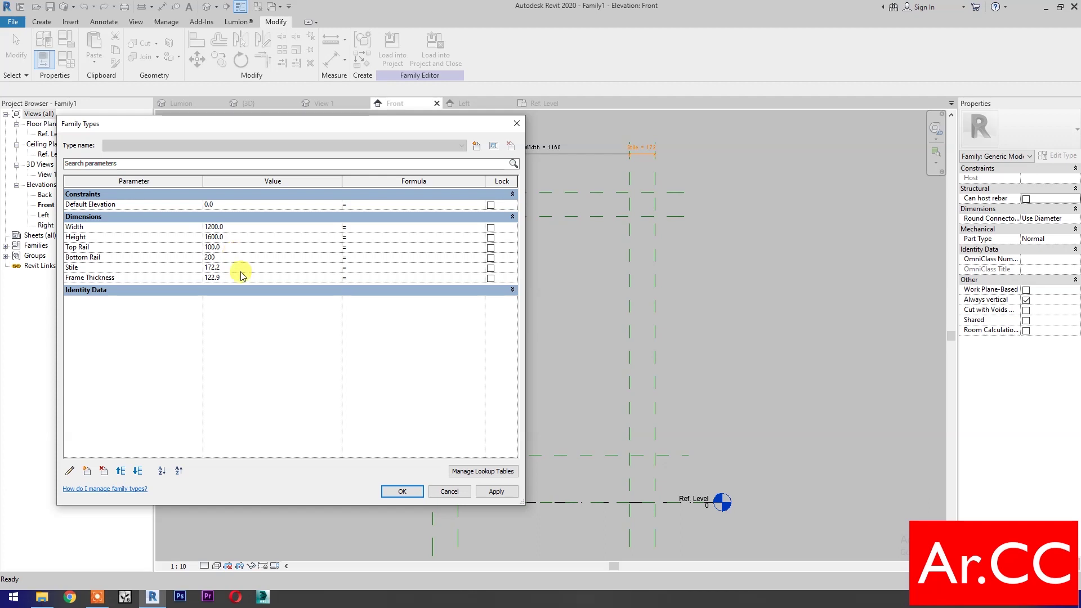
left_click(244, 268)
type("100")
left_click(244, 278)
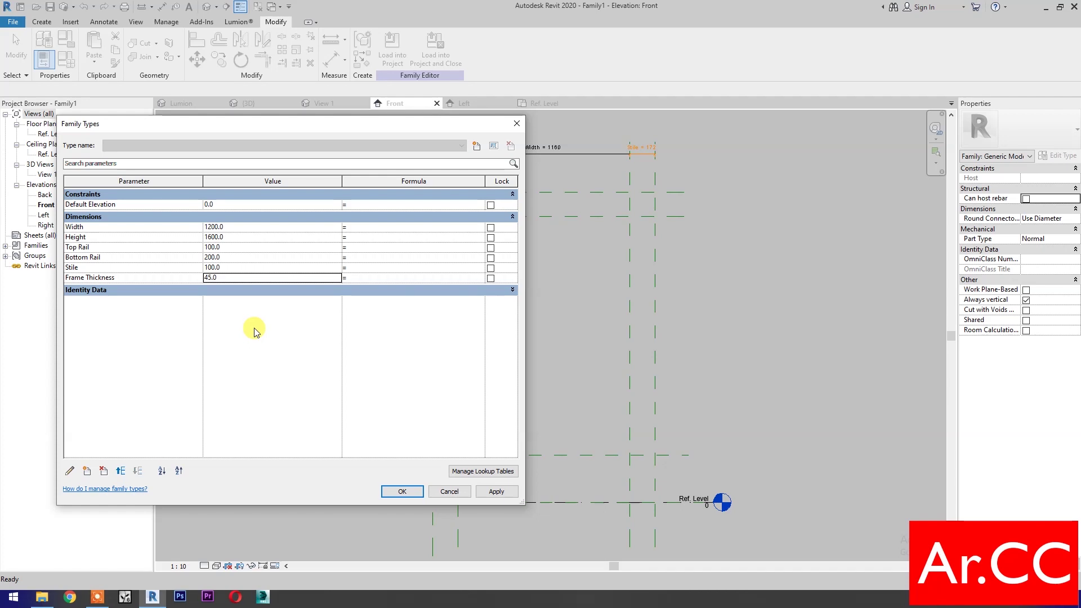
- Add two length type parameters named Pattern Width and Pattern Thickness, grouped under Dimensions
left_click(88, 472)
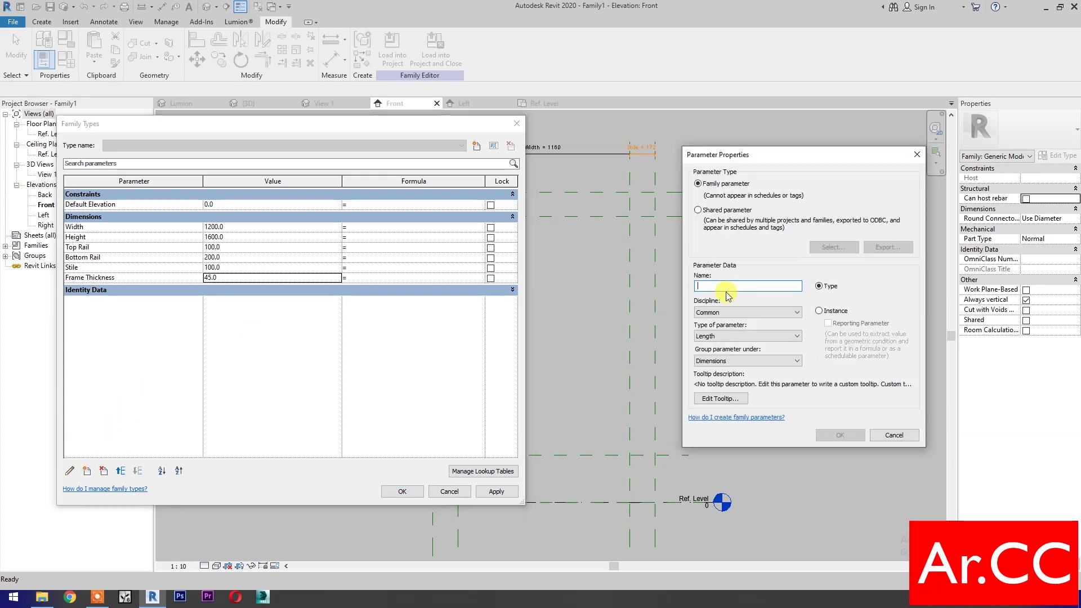
type("Pattern Width")
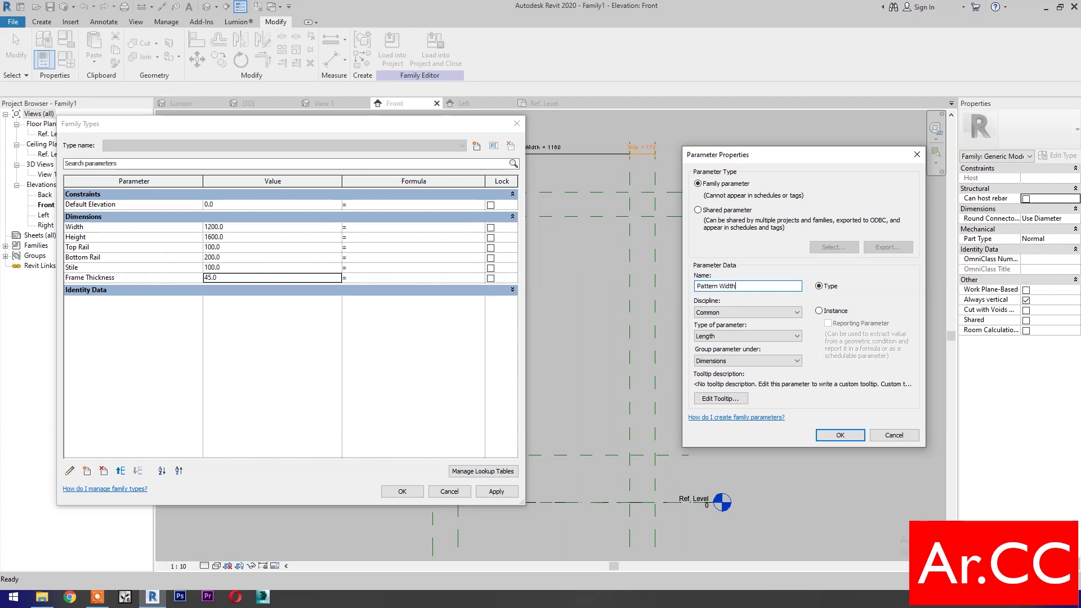
left_click(840, 436)
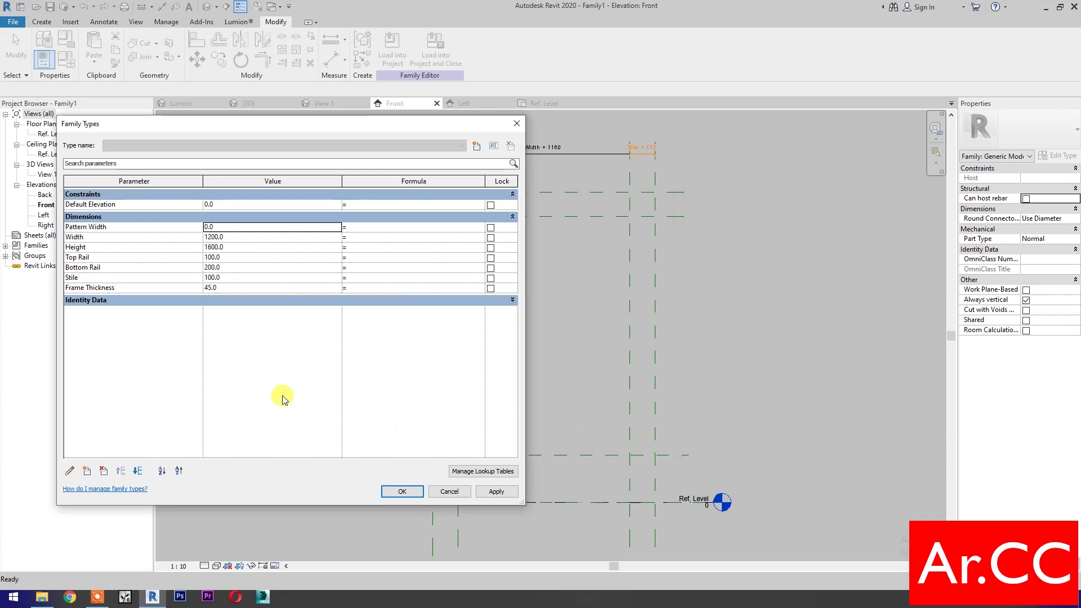
left_click(87, 471)
type("Pattern Thickness")
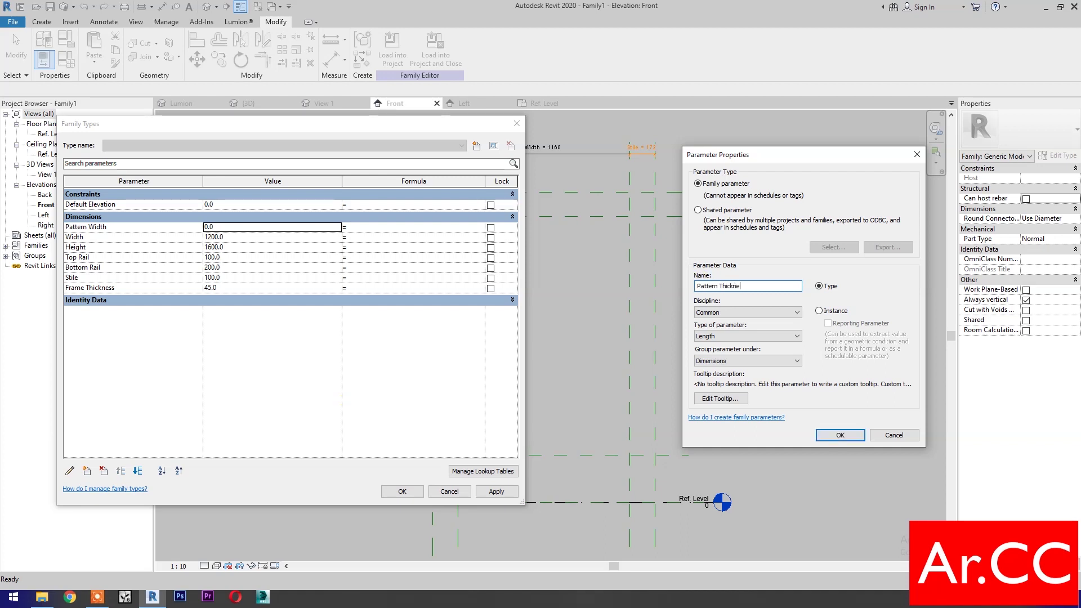
left_click(840, 435)
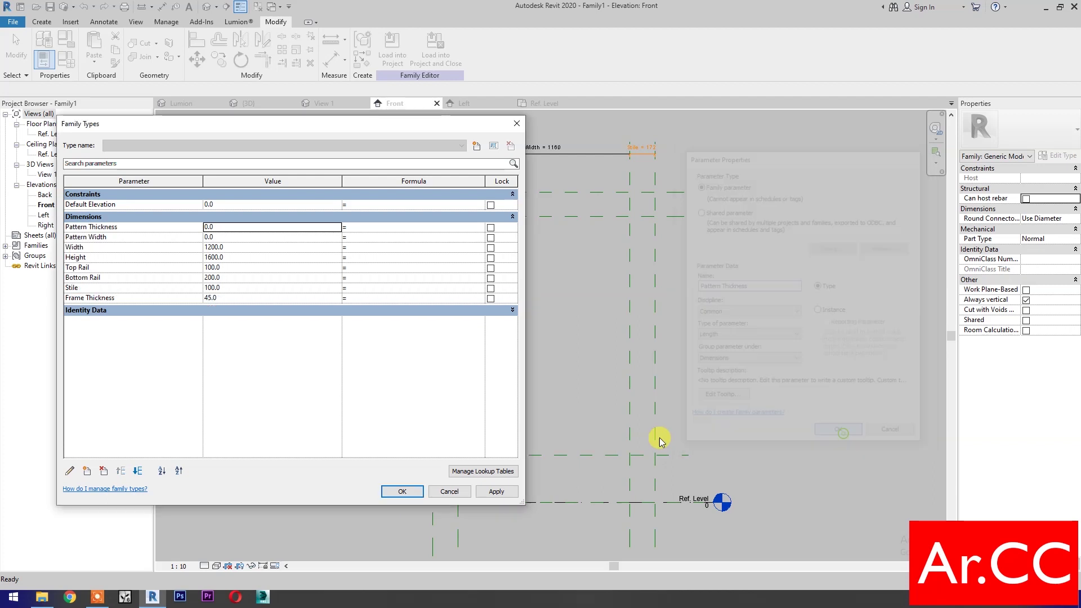
- Move the Pattern Width parameter down to the end of the Dimensions group, below Frame Thickness
left_click(104, 237)
left_click(138, 472)
left_click(138, 471)
left_click(137, 471)
left_click(138, 472)
left_click(138, 472)
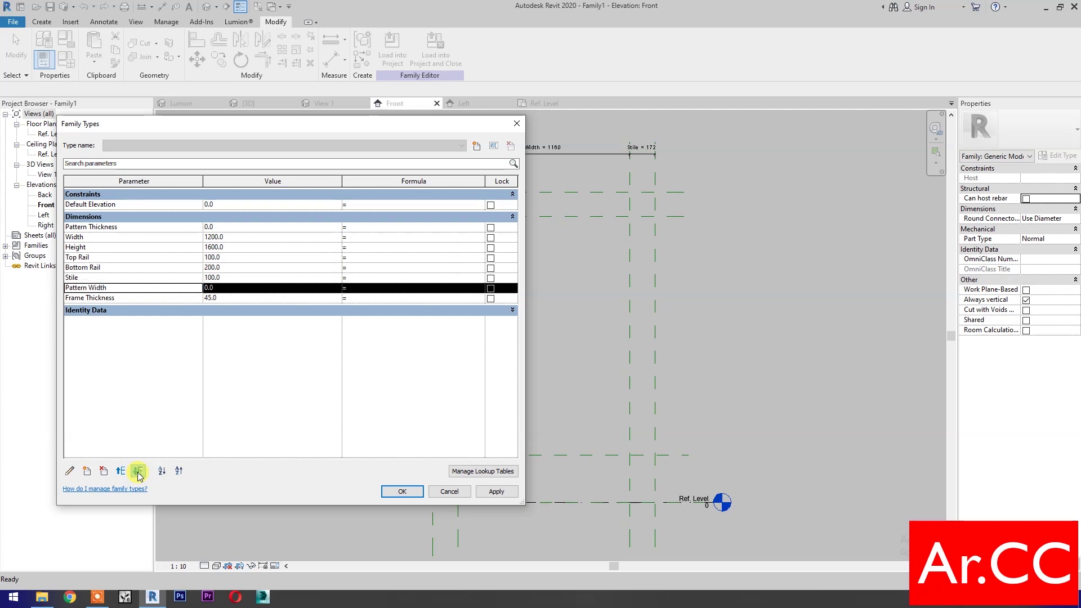
left_click(138, 471)
- Move the Pattern Thickness parameter down to the end of the Dimensions group, directly below Pattern Width
left_click(110, 227)
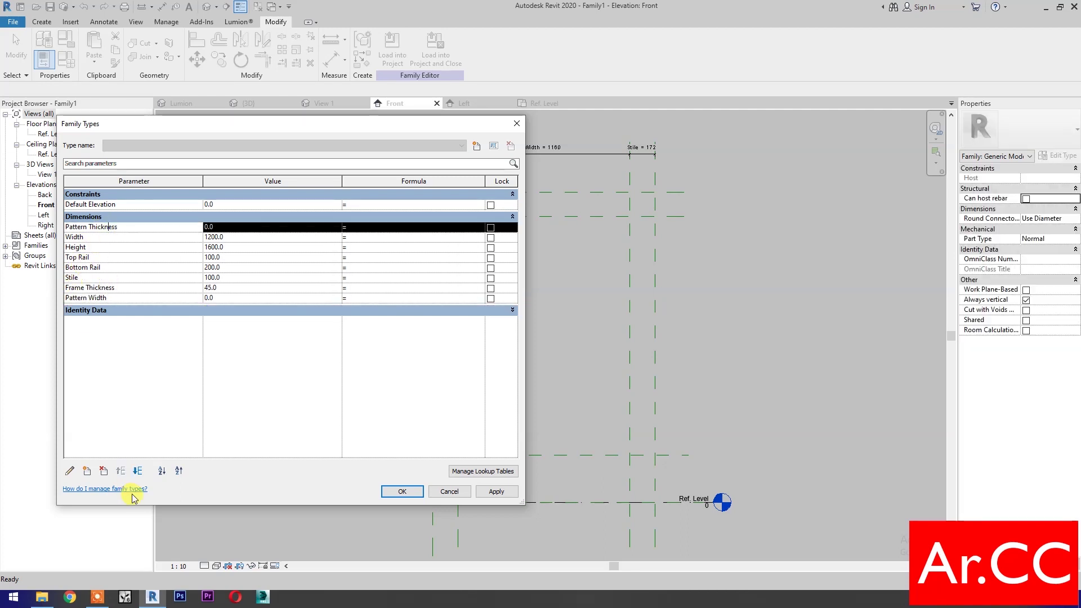
left_click(137, 472)
left_click(137, 472)
left_click(137, 472)
left_click(137, 472)
left_click(138, 472)
left_click(137, 473)
left_click(137, 473)
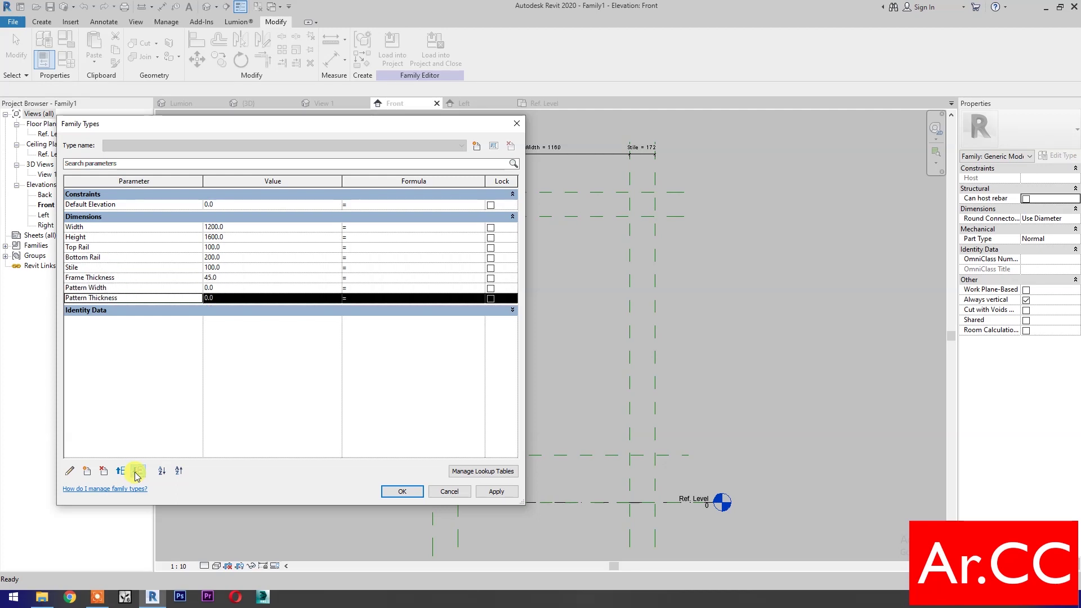
- Set the Pattern Thickness parameter to 20
left_click(244, 298)
type("20")
key("Return")
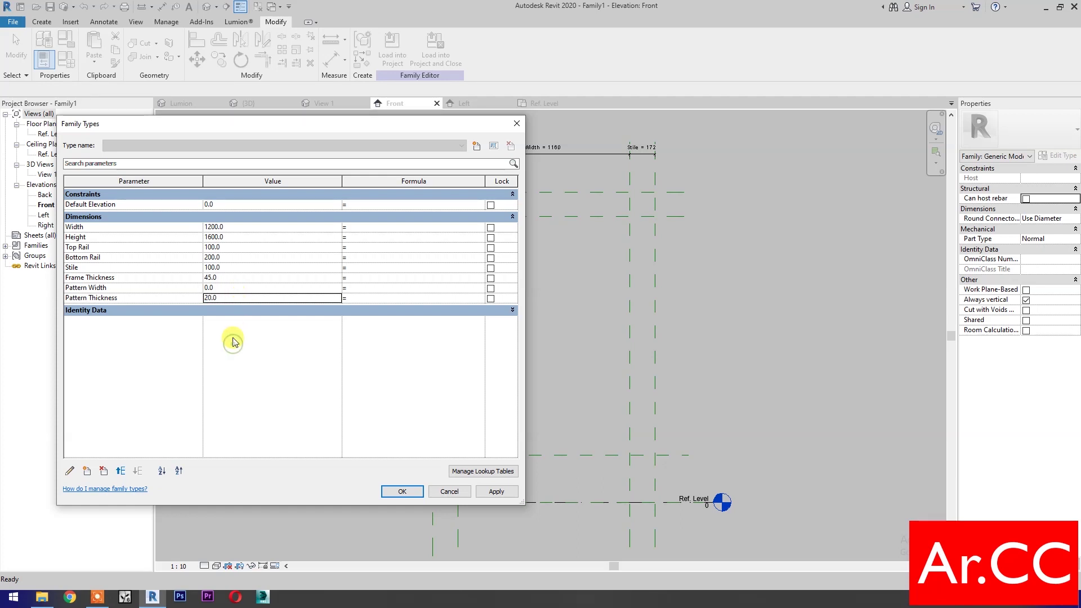
left_click(339, 289)
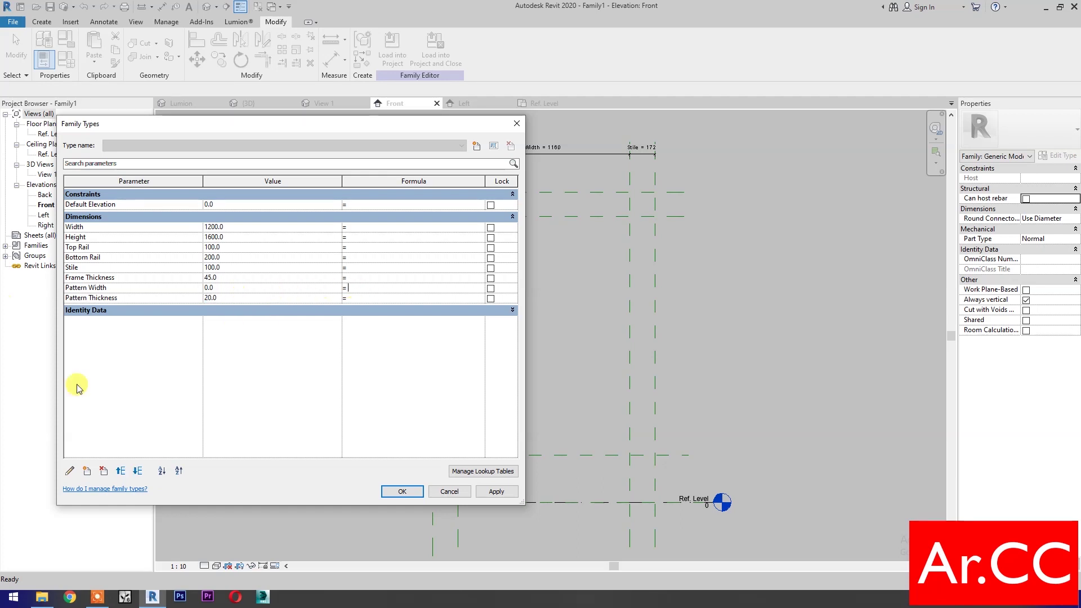
- Add an Integer type parameter named Quantity Horizontal, grouped under Other
left_click(88, 472)
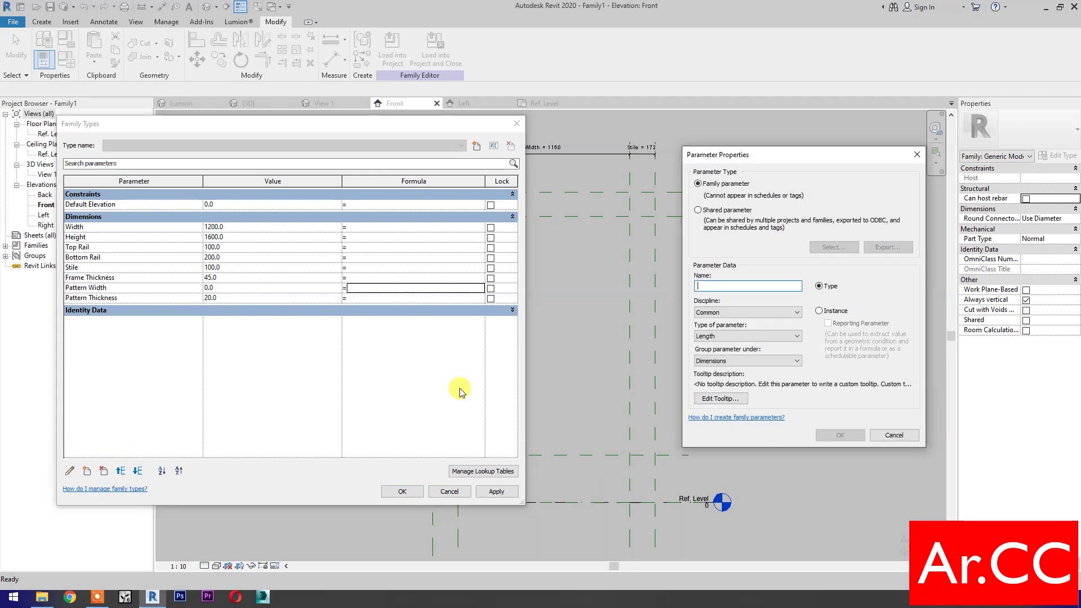
type("Quantity Horizontal")
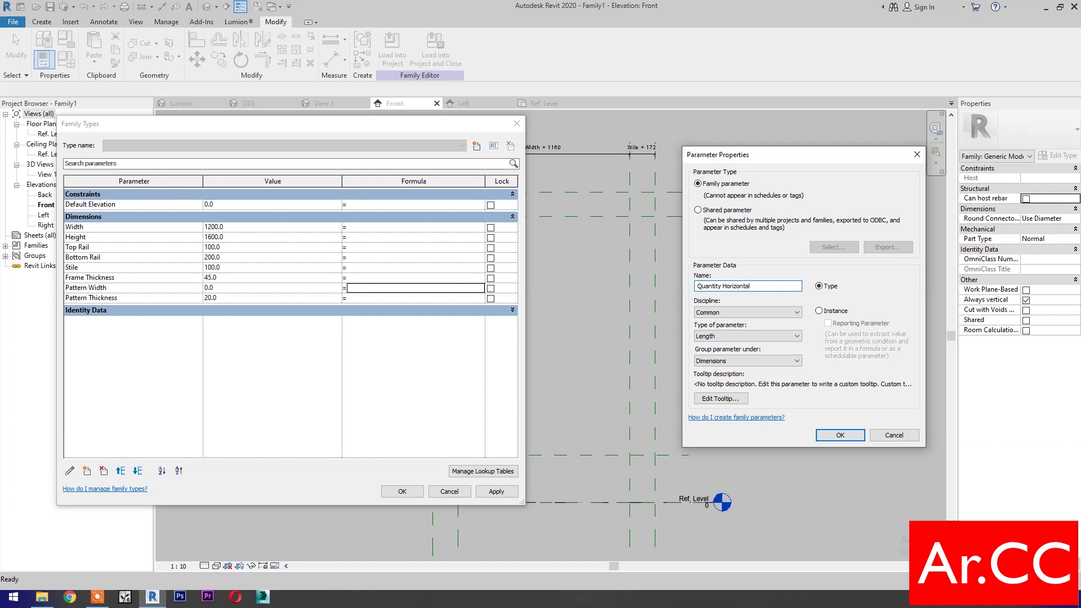
left_click(732, 336)
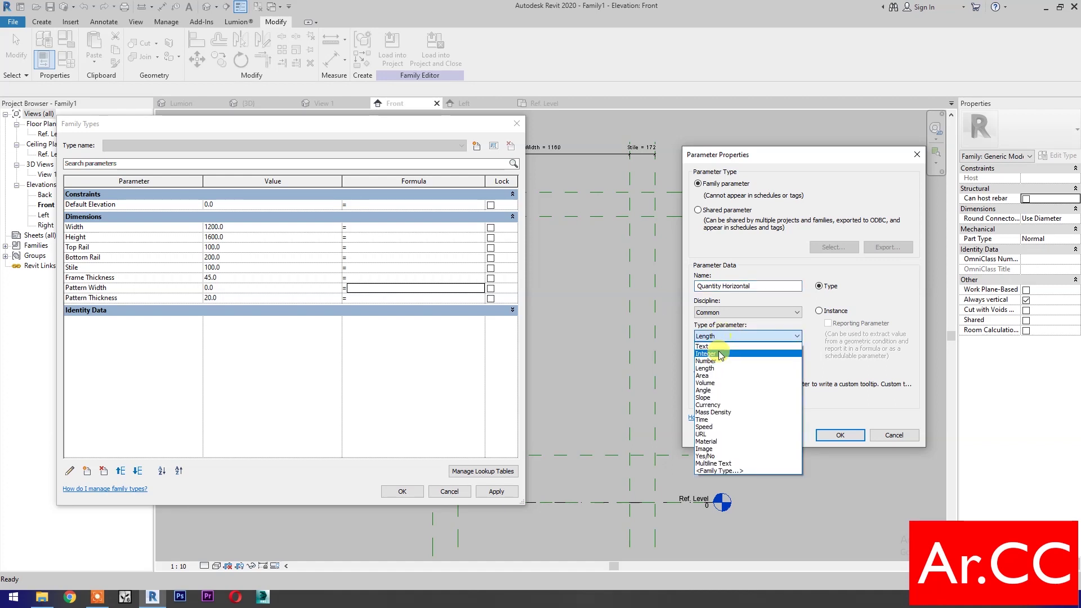
left_click(720, 353)
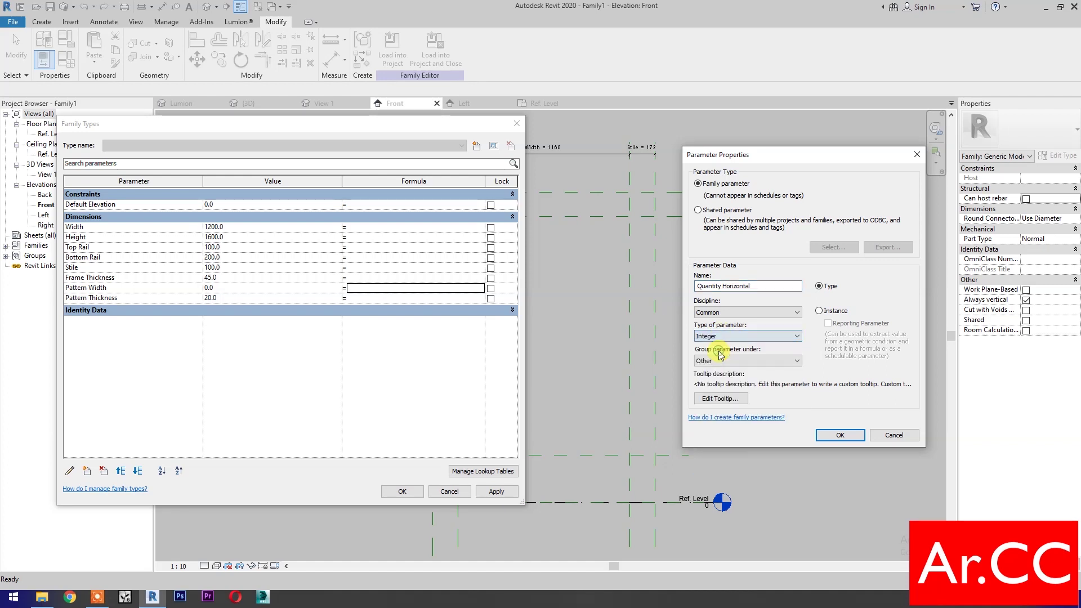
left_click(839, 435)
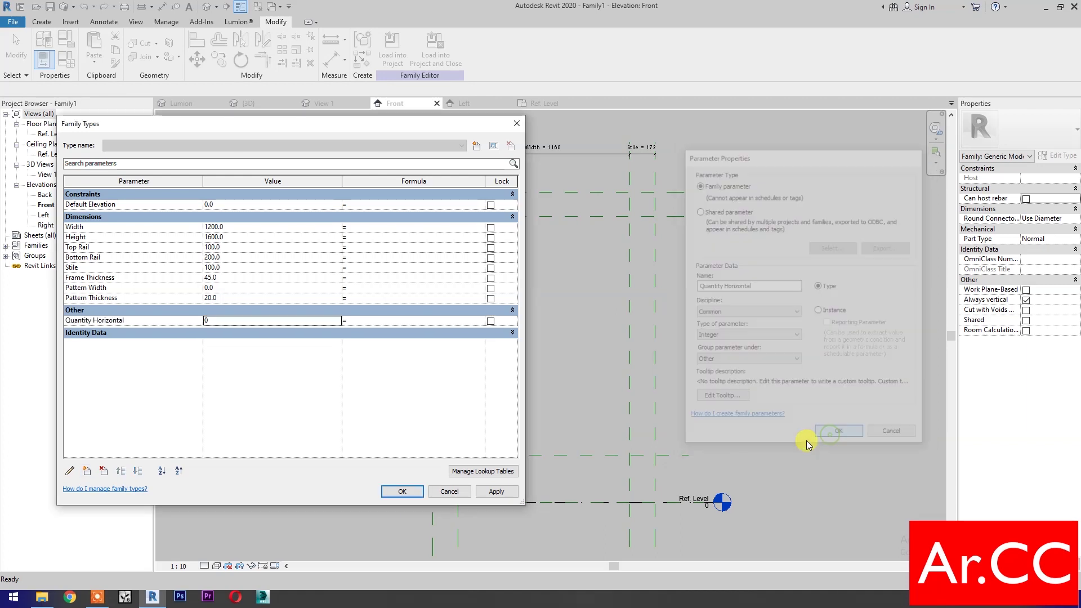
- Add an Integer type parameter named Quantity Vertical in the same group as Quantity Horizontal
left_click(86, 471)
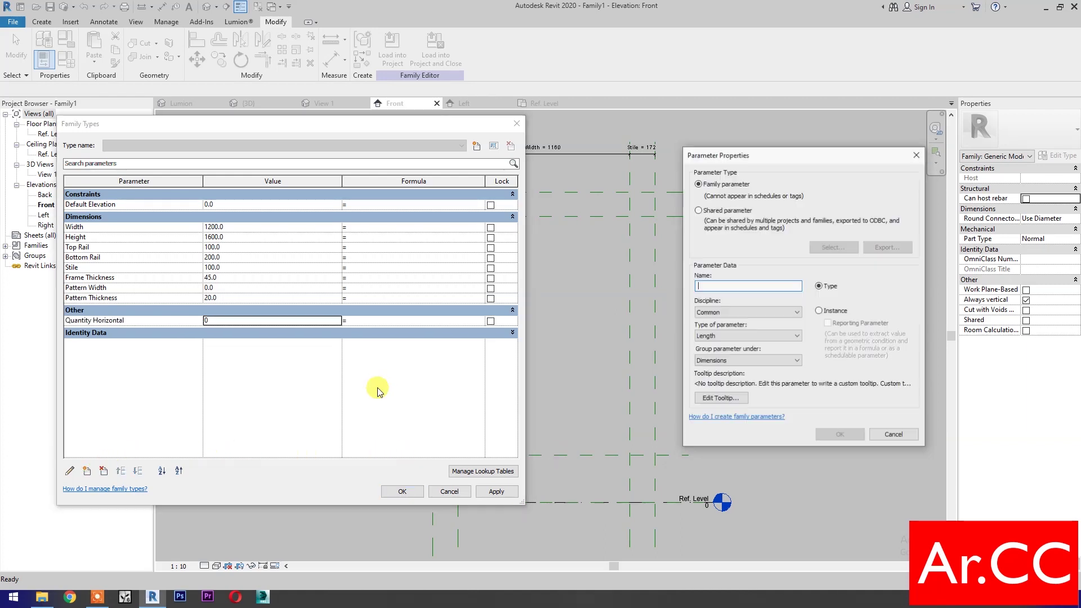
type("Quantity Vertical")
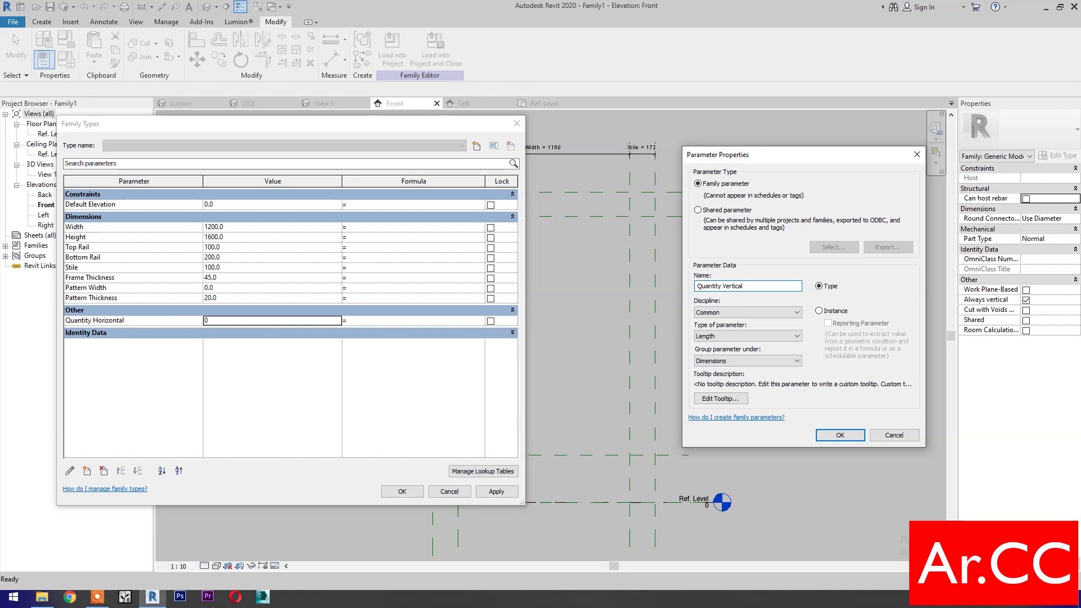
left_click(708, 336)
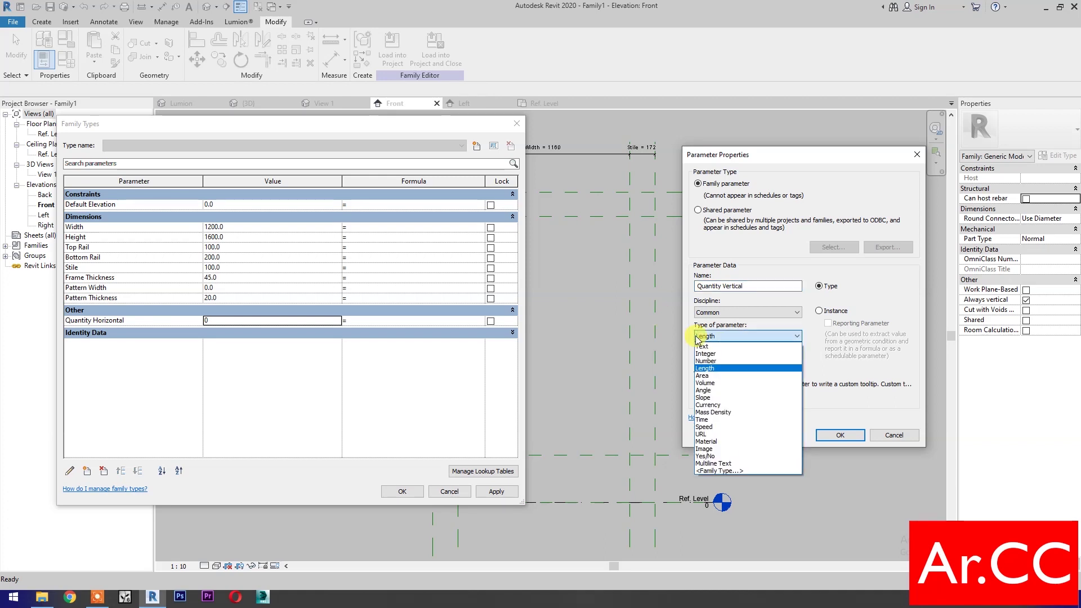
left_click(710, 354)
left_click(824, 433)
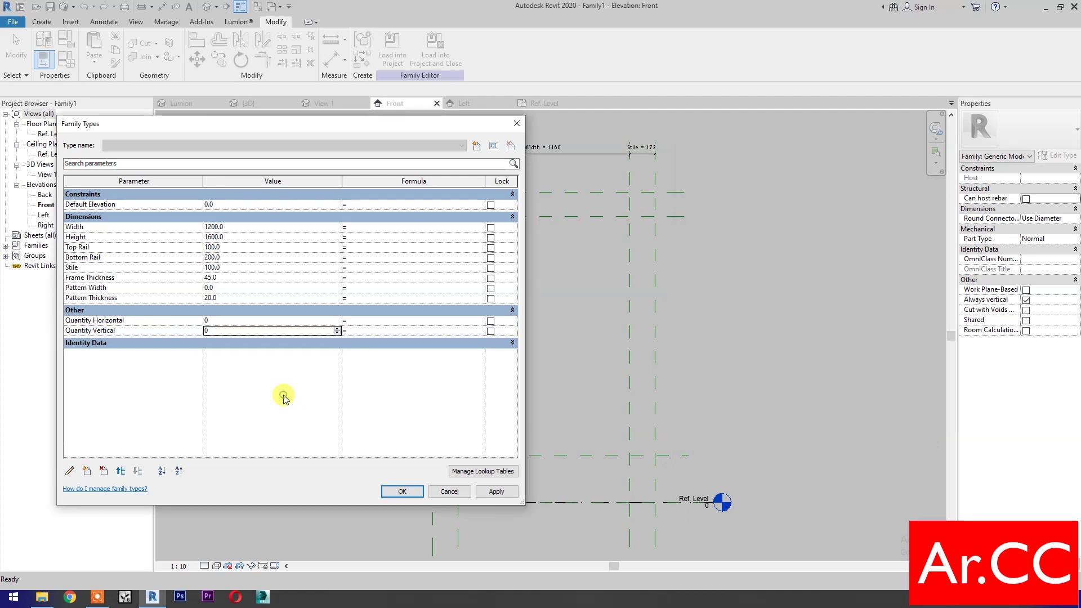
- Set Quantity Horizontal to 3 and Quantity Vertical to 4
left_click(240, 320)
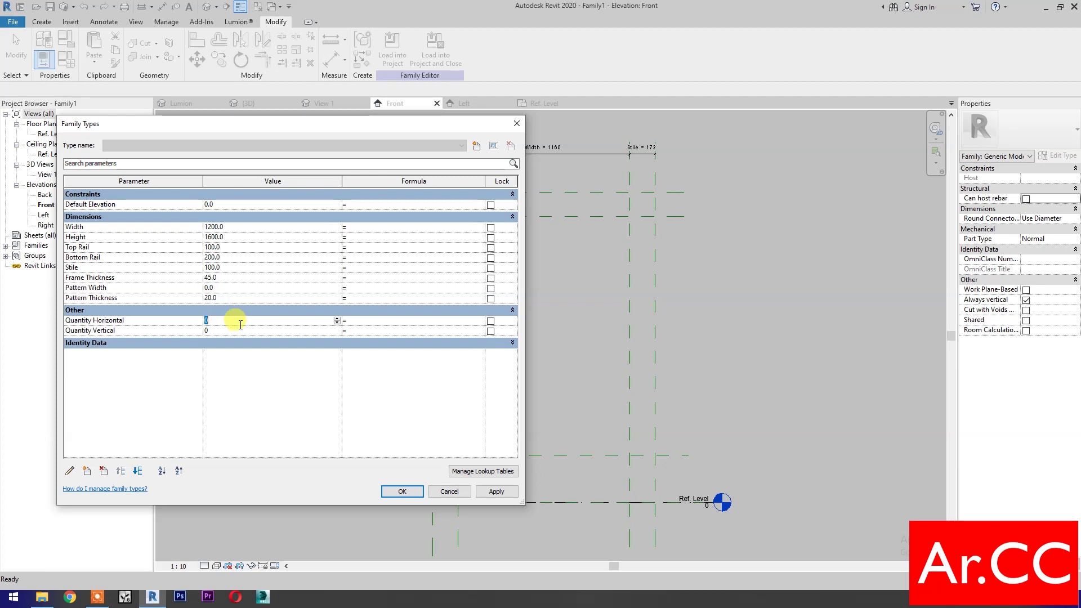
type("3")
left_click(239, 330)
type("4")
- Give Pattern Width the formula Width / Quantity Horizontal and Height the formula Quantity Vertical * (Width / Quantity Horizontal), and apply both
left_click(365, 288)
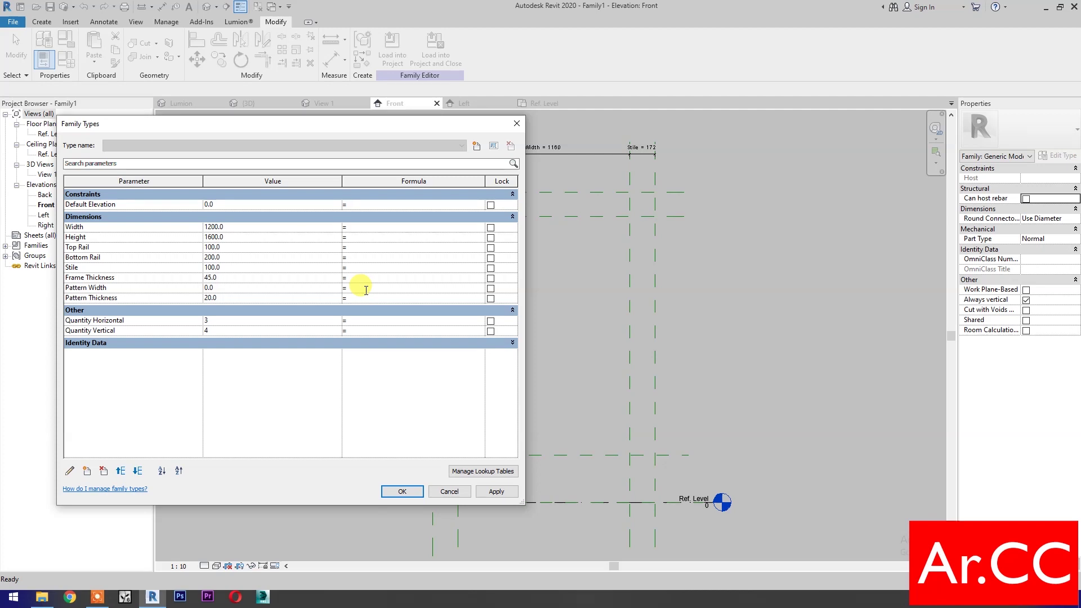
type("Width / Quantity Horizontal")
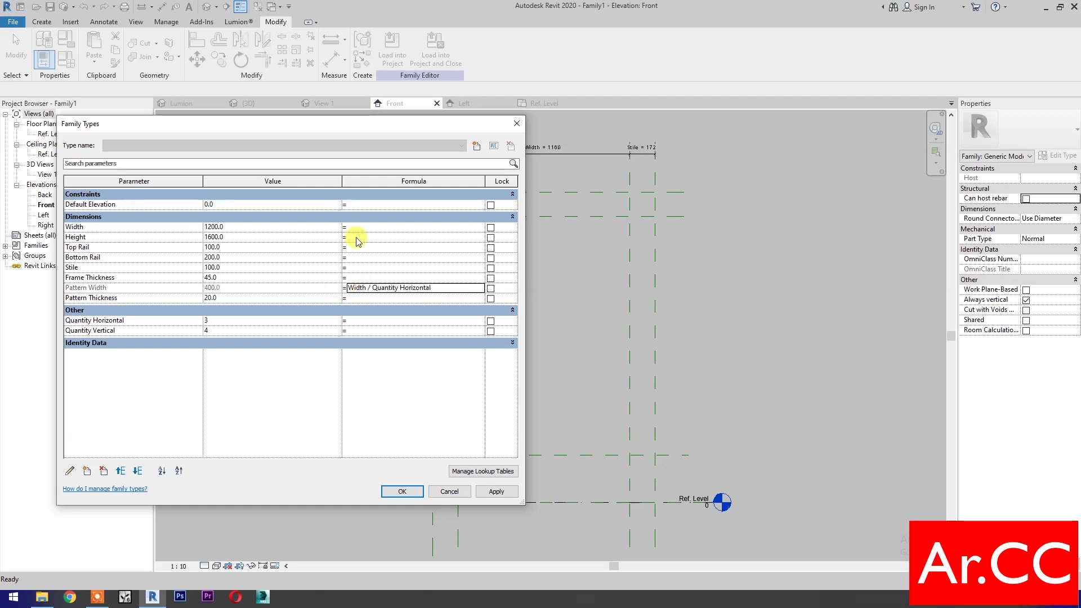
left_click(357, 237)
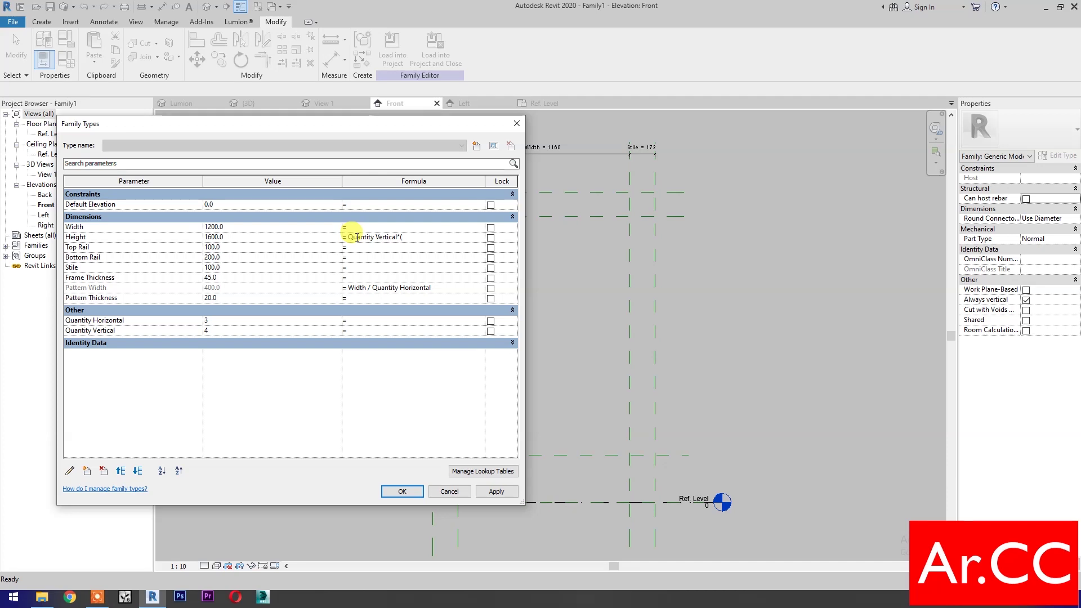
type("idth/Quantity Horizontal")
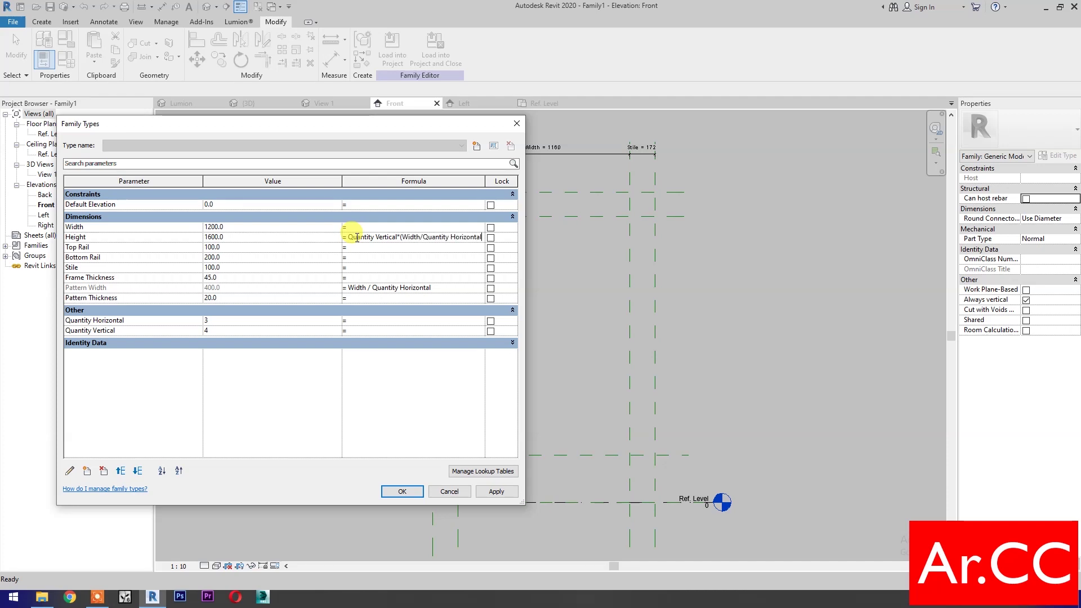
type(")")
key("Return")
left_click(497, 492)
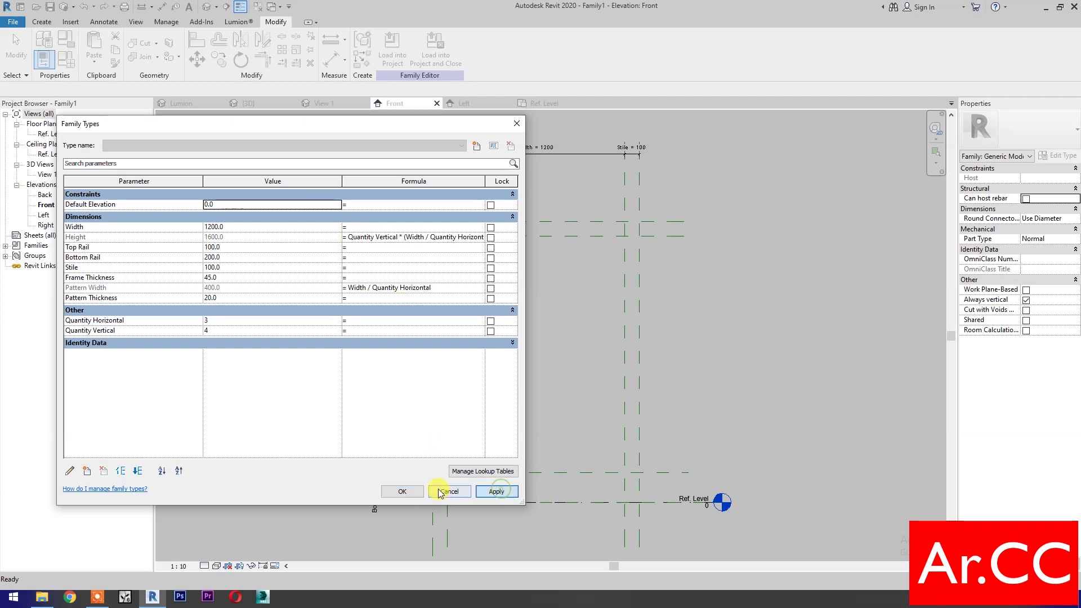
left_click(402, 492)
- Load the Arabic Pattern Array.rfa family from the Desktop into the current family
middle_click_drag(531, 404, 520, 401)
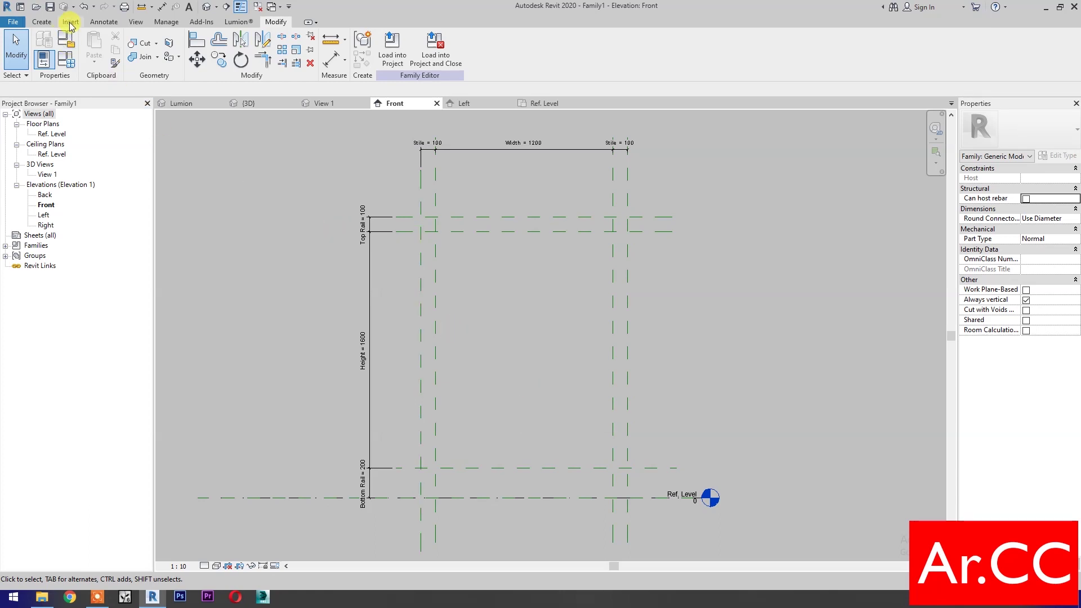
left_click(70, 23)
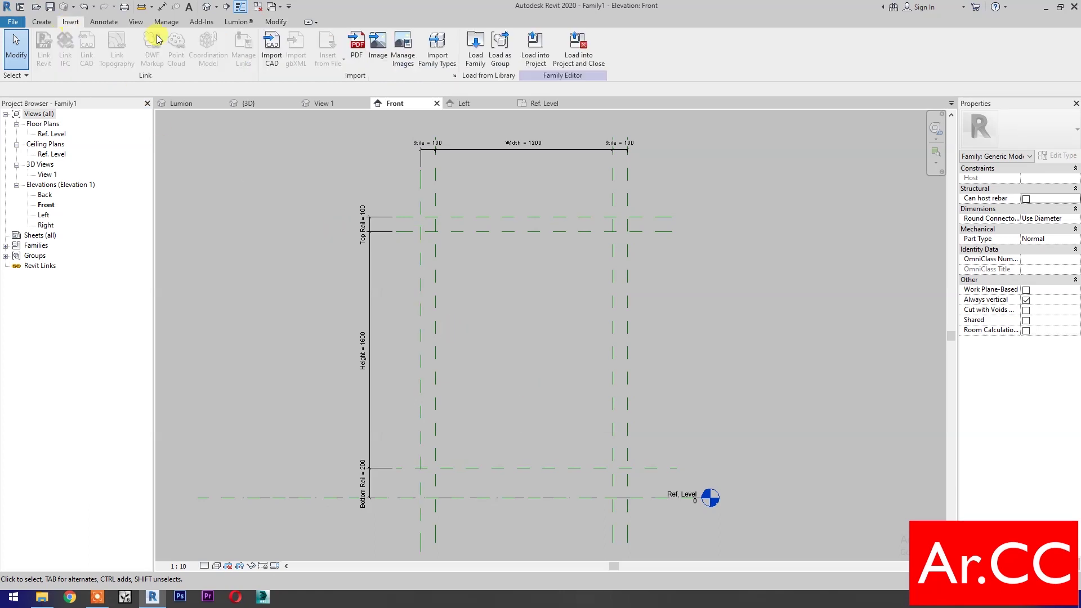
left_click(472, 64)
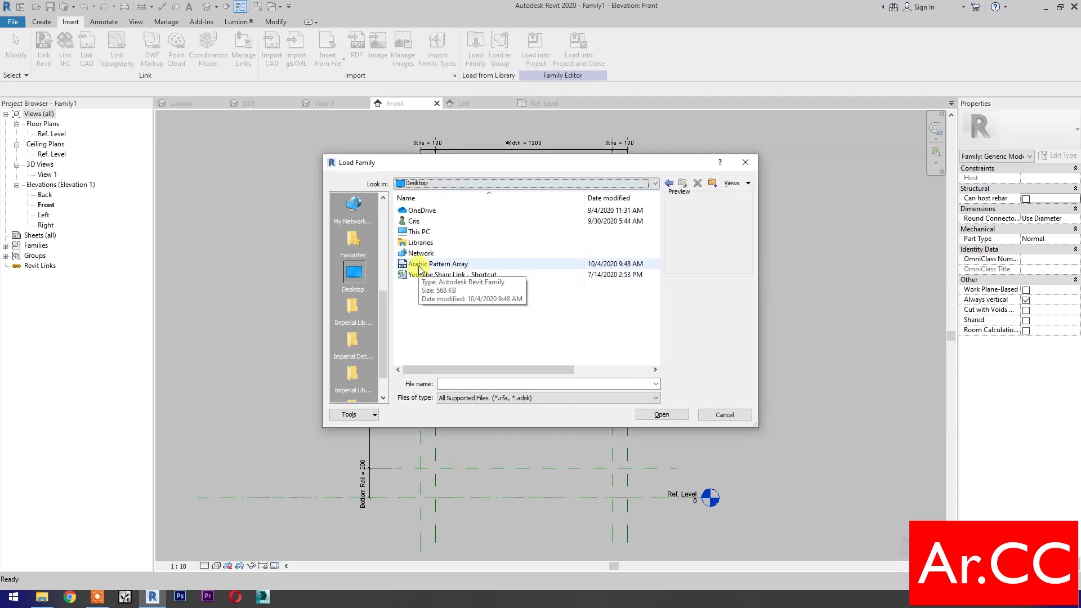
left_click(419, 265)
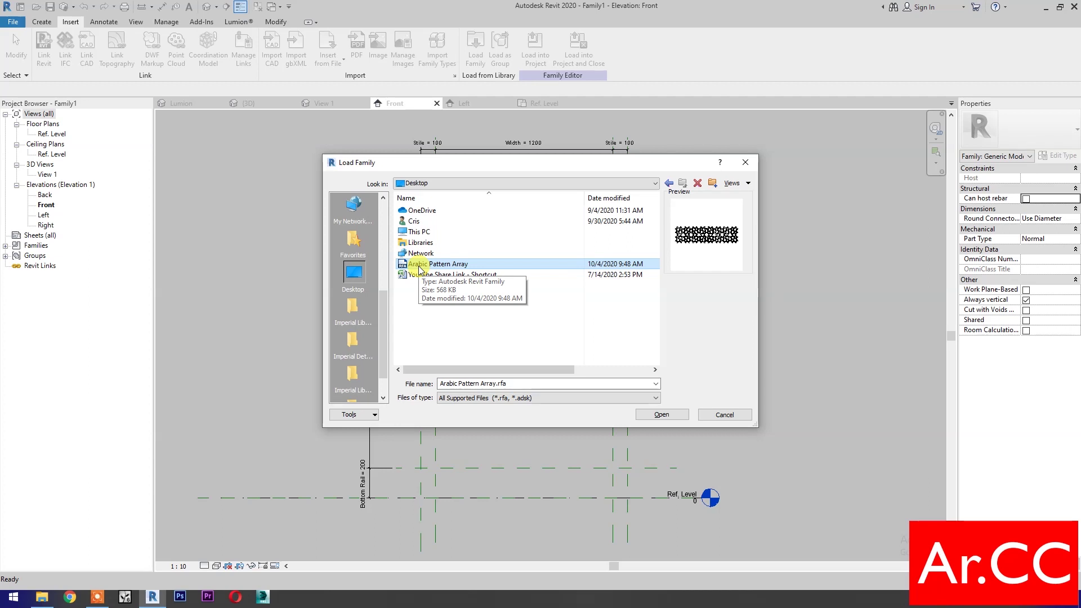
left_click(659, 415)
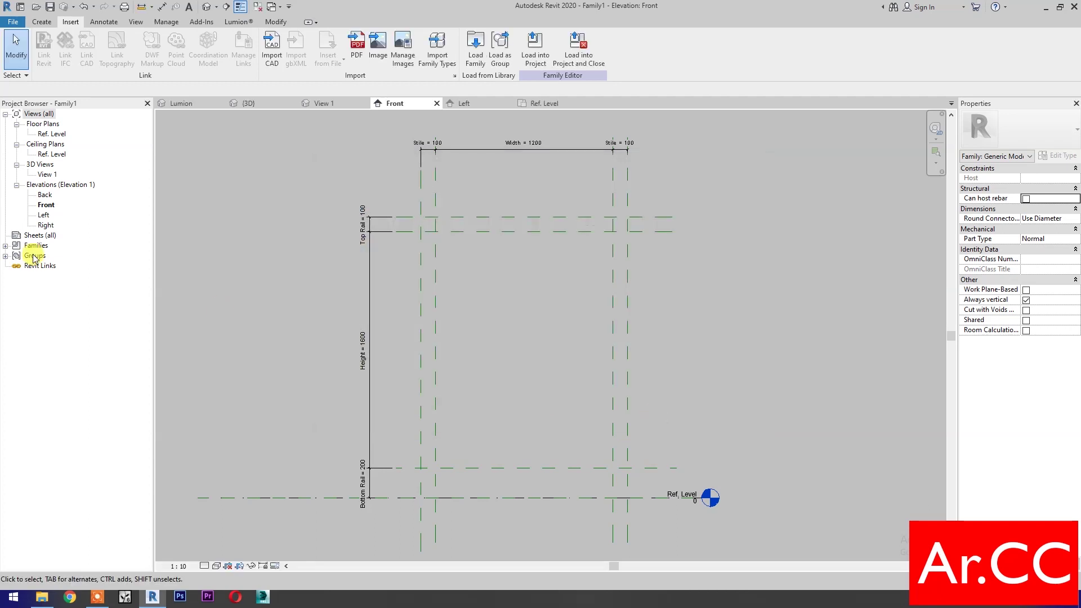
- Start placing an instance of type G from the loaded Arabic Pattern Array generic model family
left_click(6, 246)
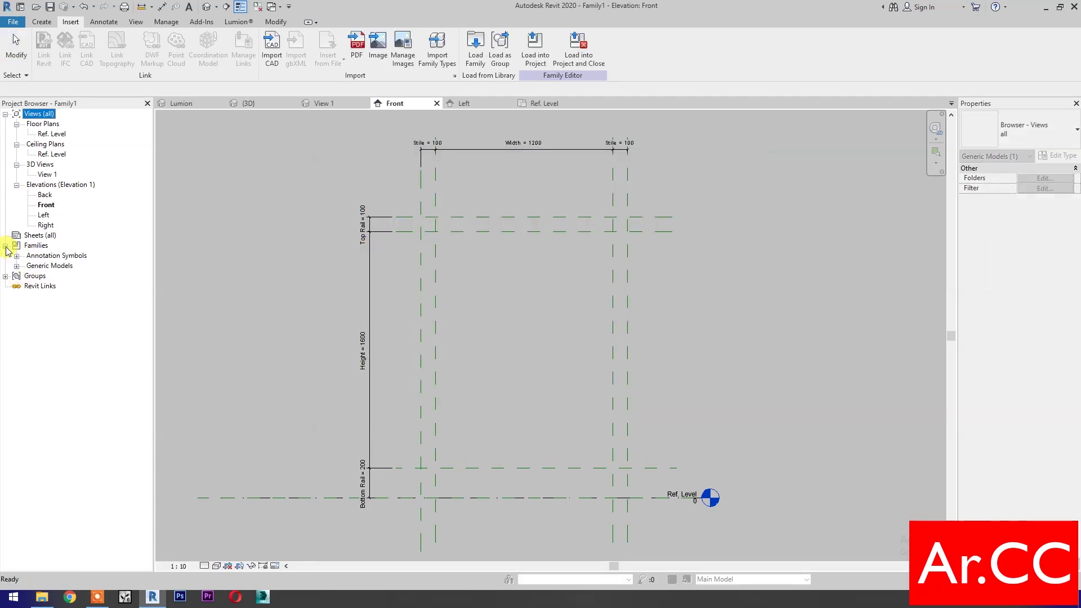
left_click(17, 266)
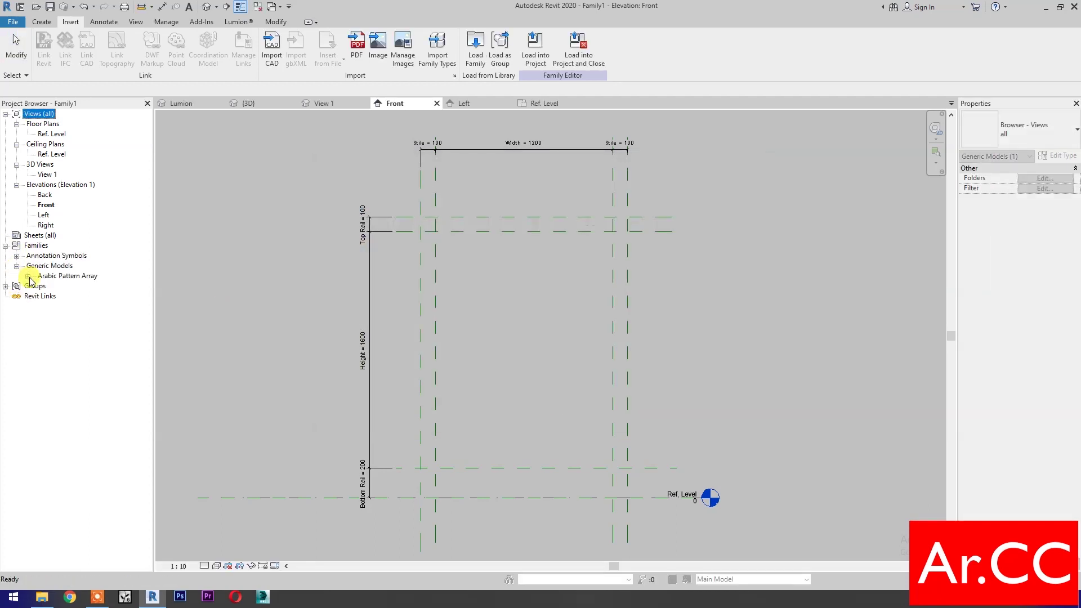
left_click(28, 277)
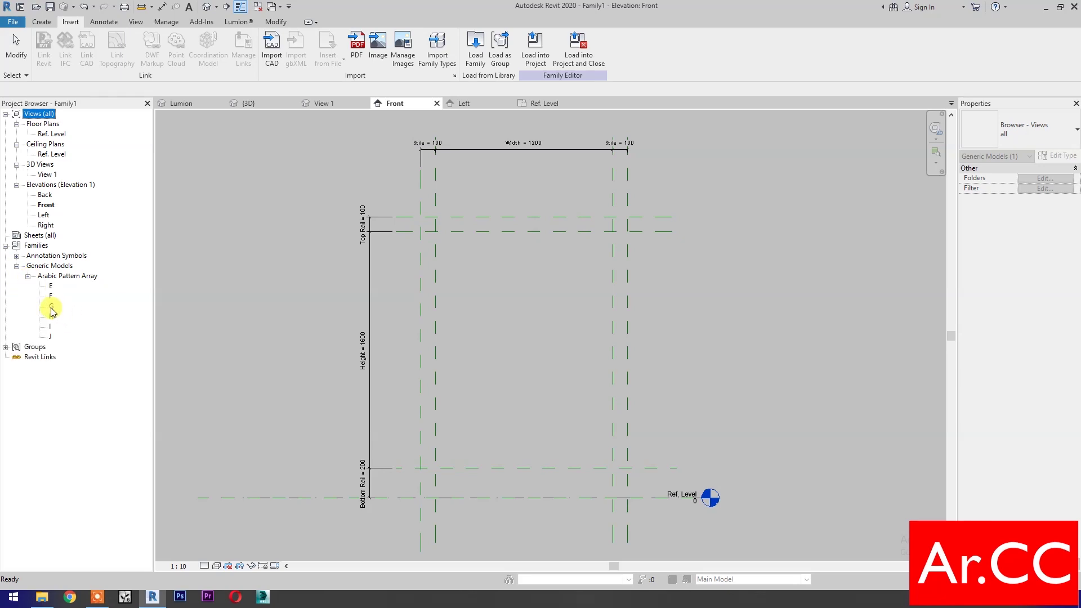
left_click_drag(52, 309, 291, 389)
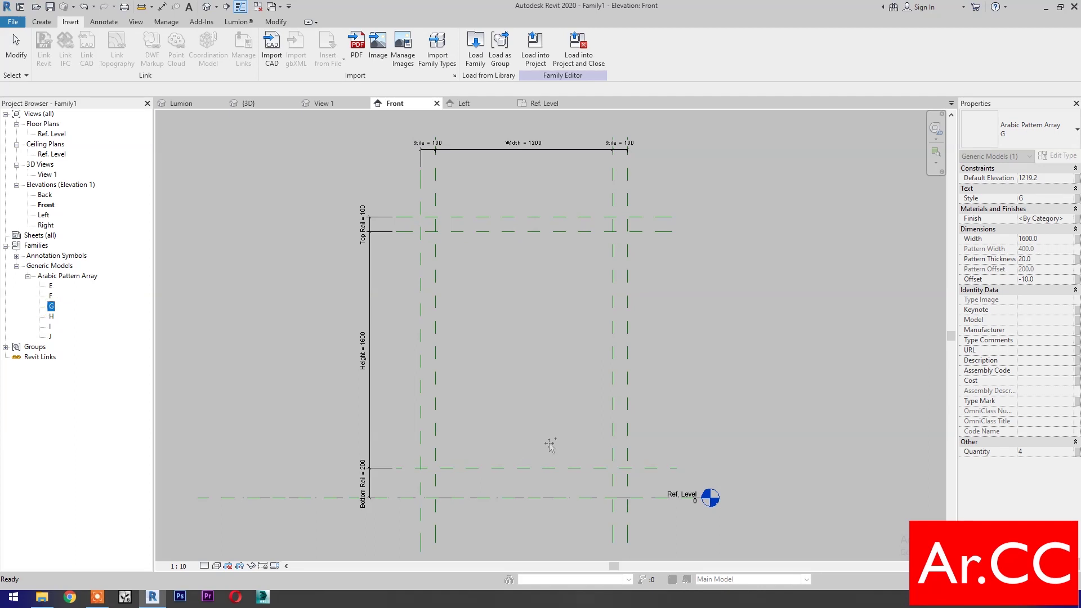
left_click_drag(548, 429, 518, 400)
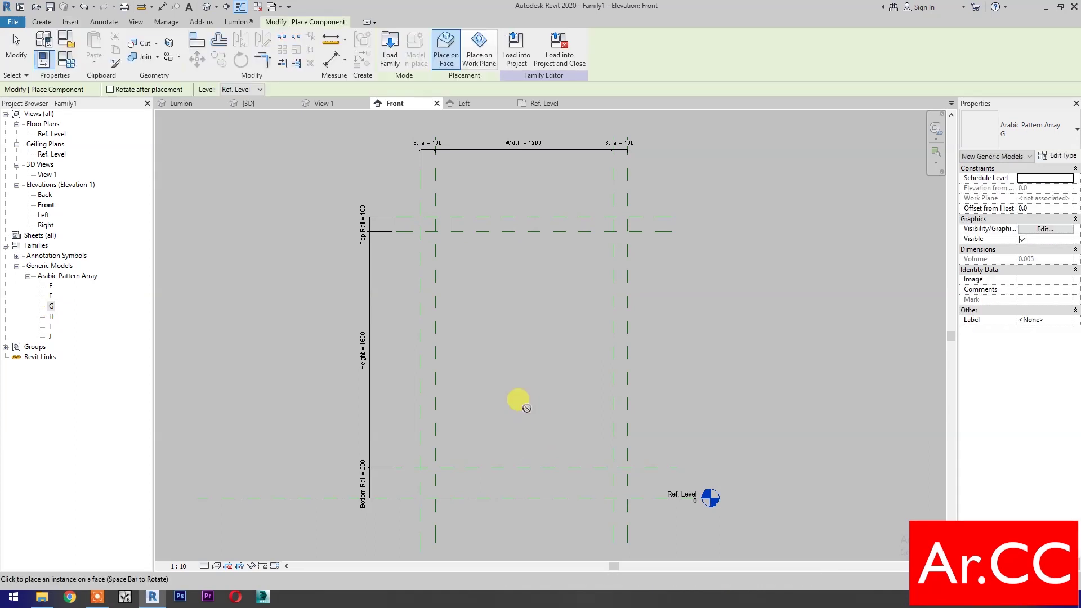
- Place the component on a work plane, choosing Level : Ref. Level, and open the Ref. Level floor plan
left_click(481, 65)
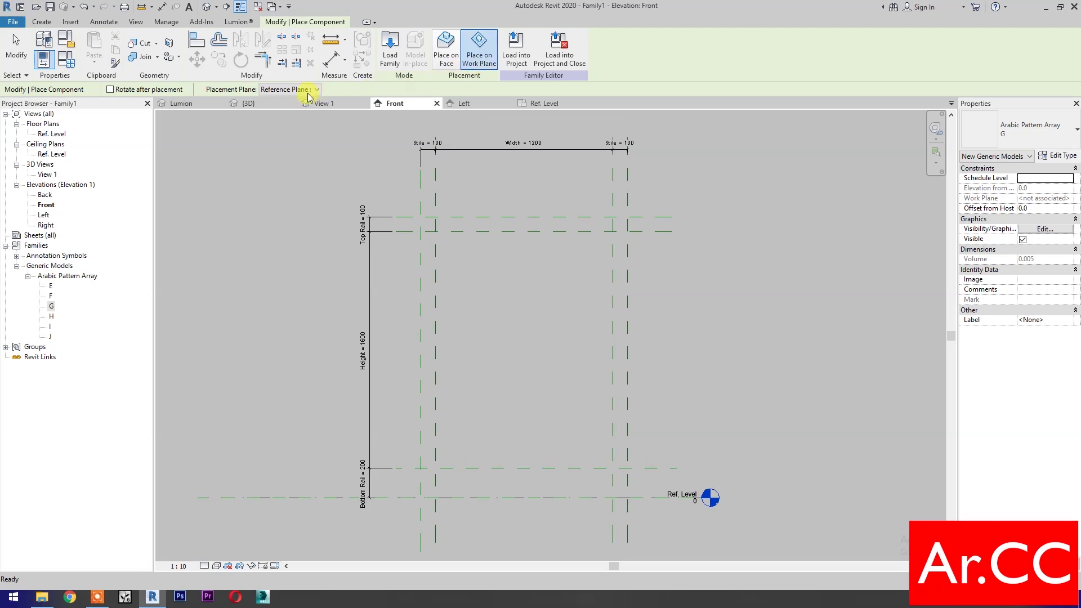
left_click(305, 91)
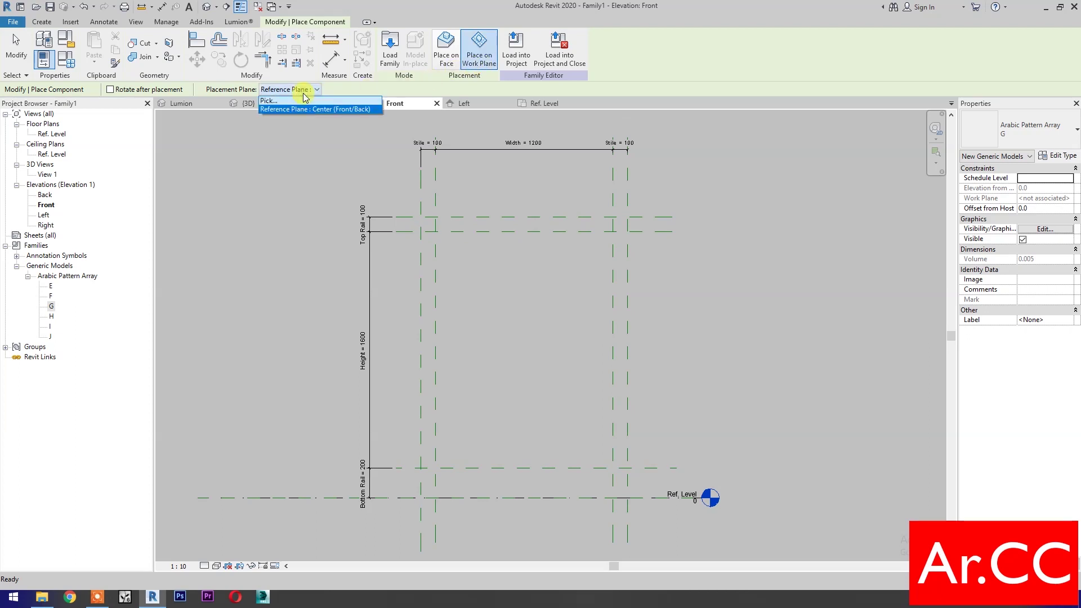
left_click(269, 101)
left_click(521, 298)
left_click(523, 308)
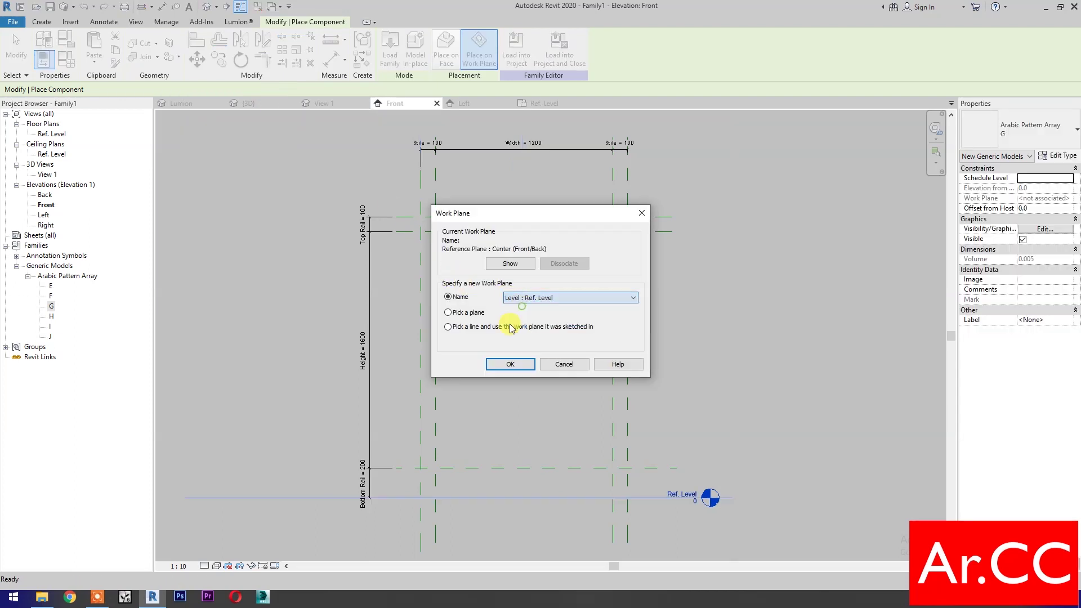
left_click(493, 366)
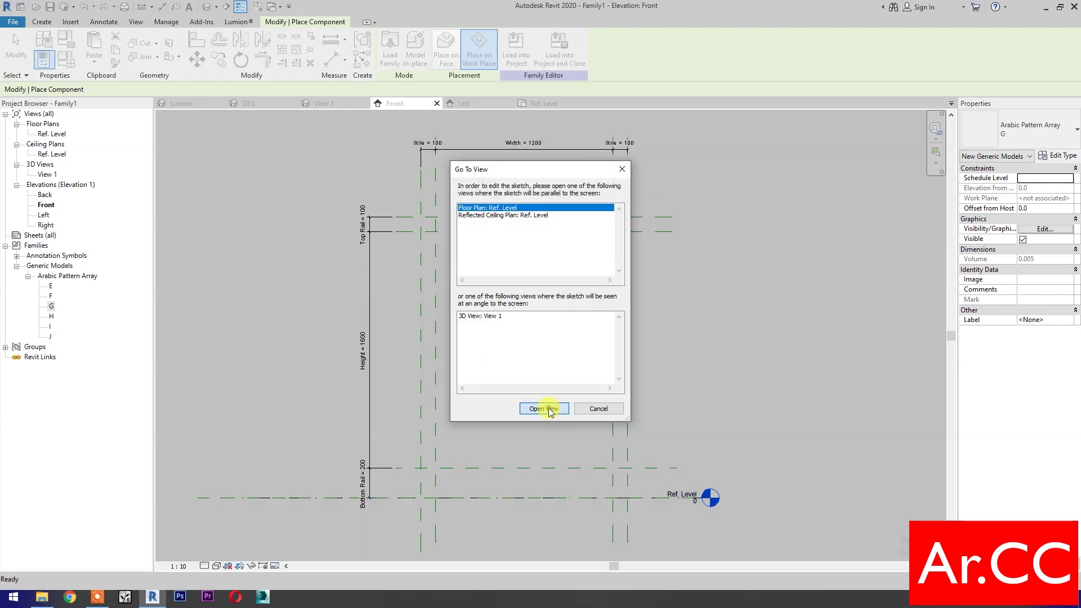
left_click(545, 410)
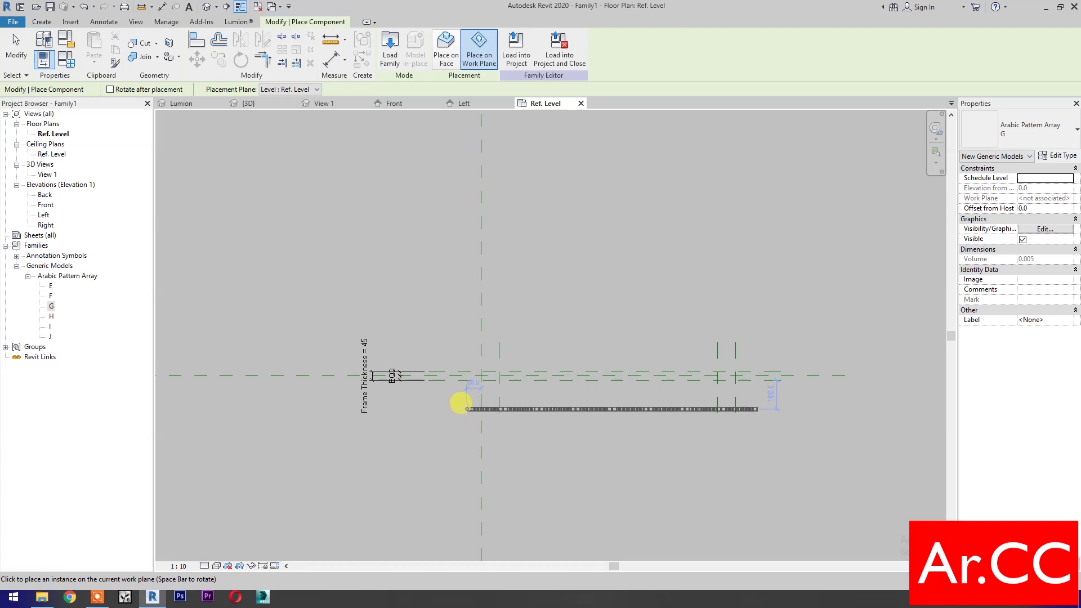
- Place the pattern array in front of the frame planes, and raise it about 328 mm above Ref. Level in the Front elevation
left_click(467, 407)
key("Escape")
key("Escape")
left_click(396, 104)
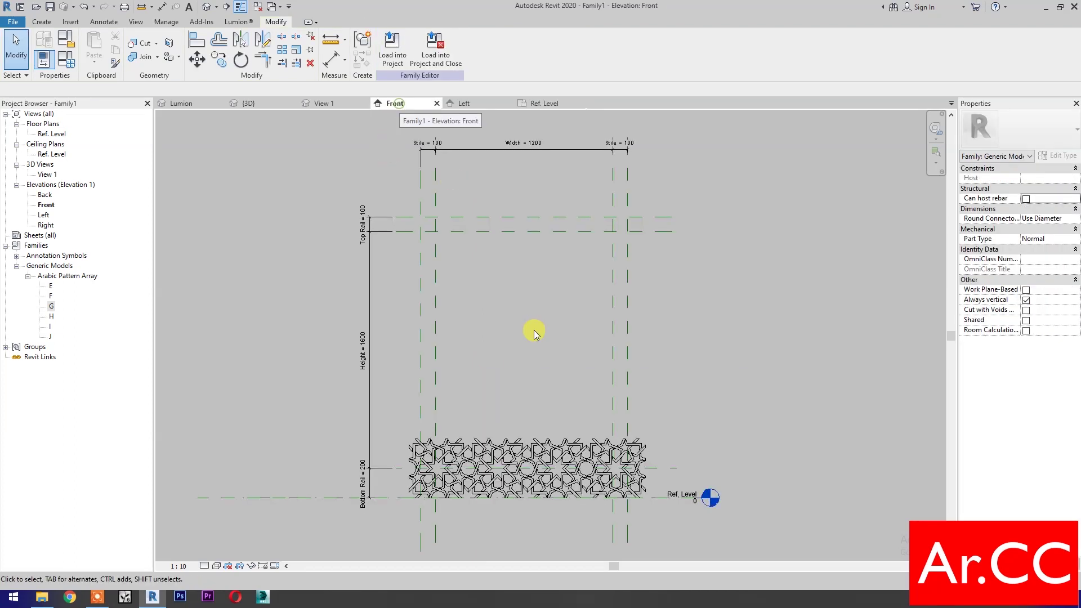
left_click(550, 453)
left_click_drag(550, 453, 561, 398)
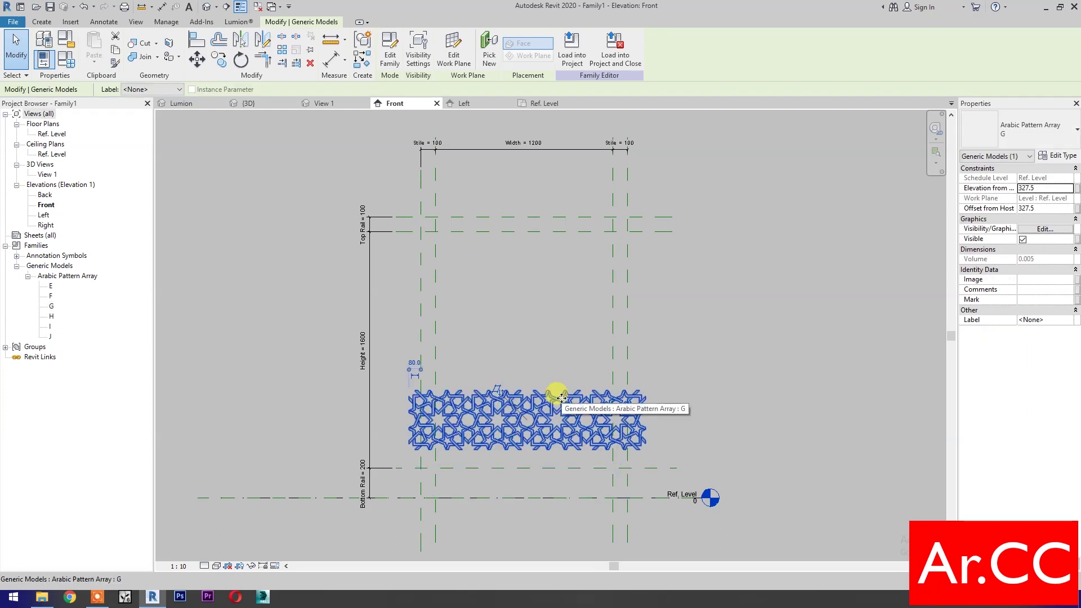
- Associate the pattern array's Finish with a new type parameter named Pattern Finish, grouped under Materials and Finishes
left_click(1066, 158)
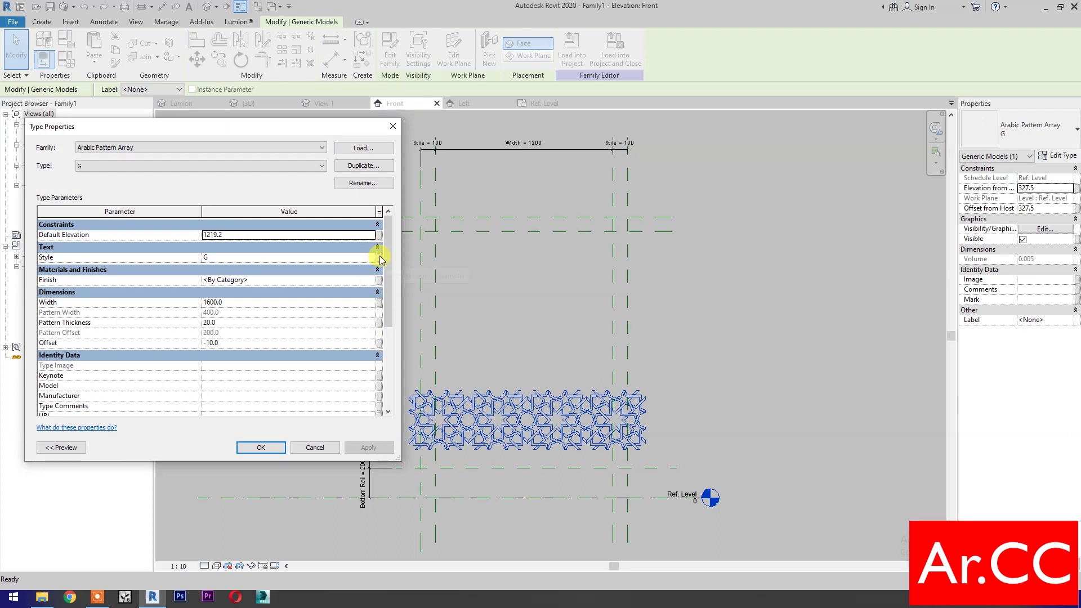
left_click(379, 281)
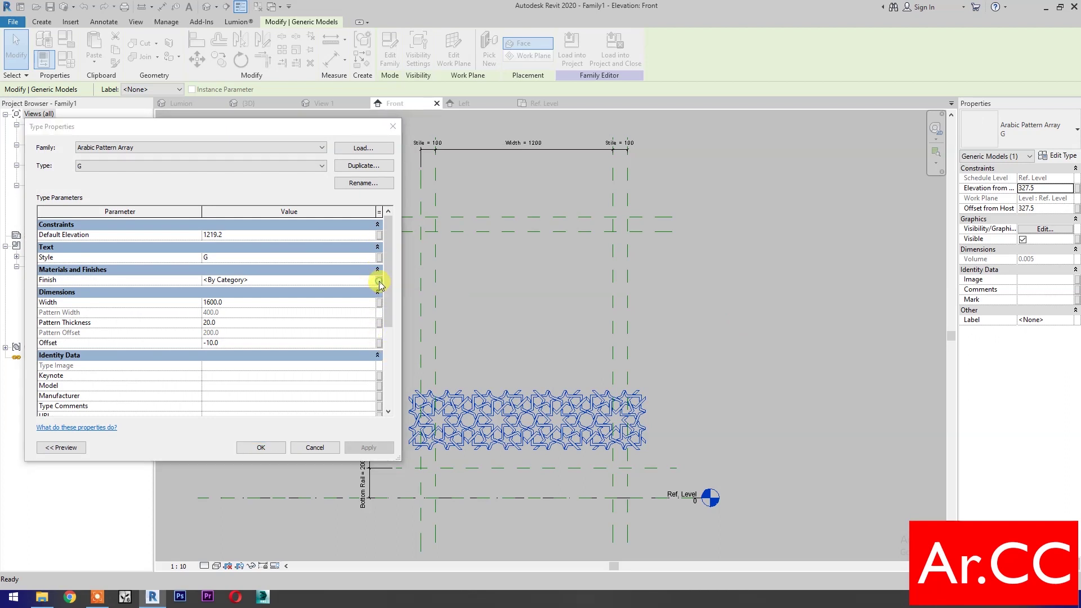
left_click(605, 424)
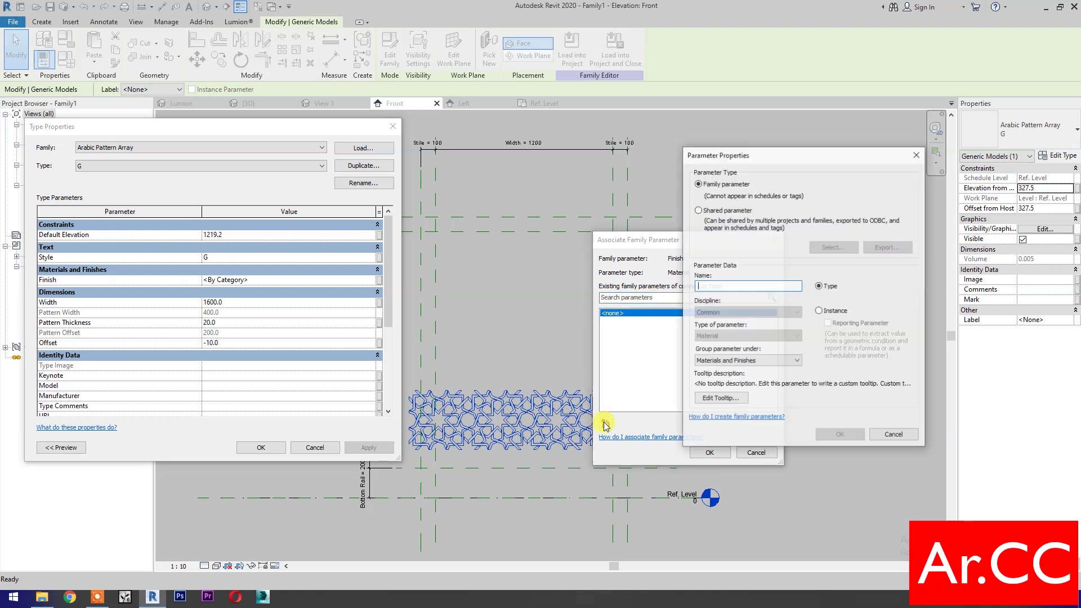
type("Pattern Finish")
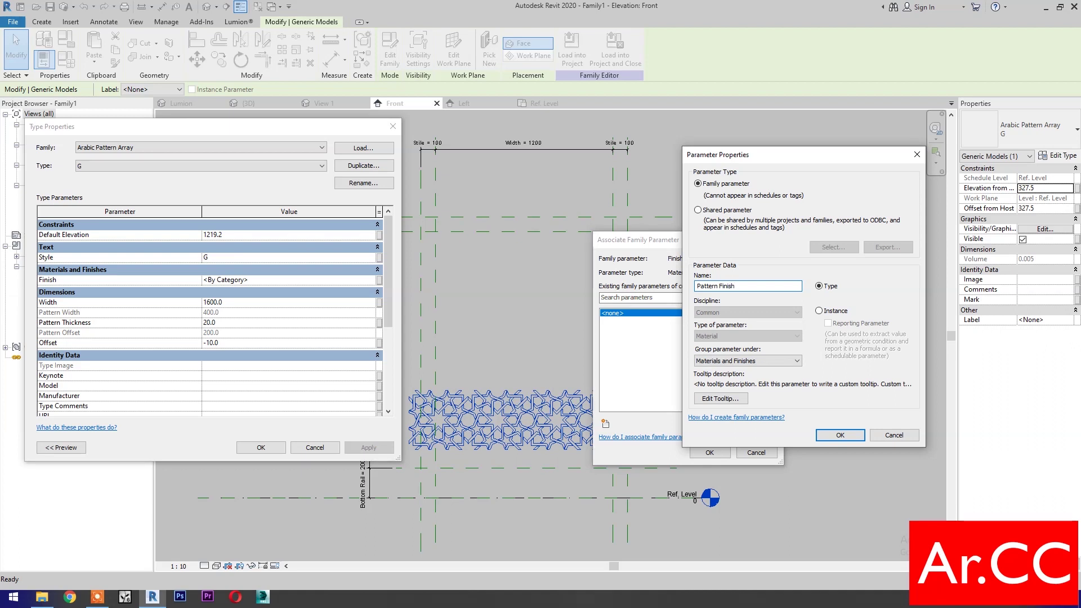
left_click(837, 435)
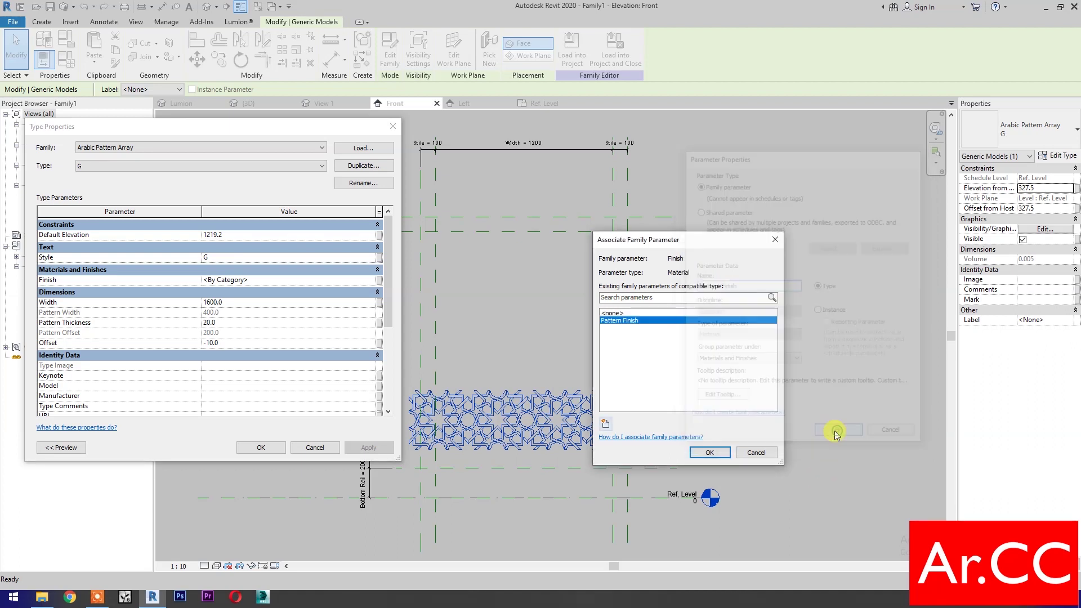
left_click(710, 452)
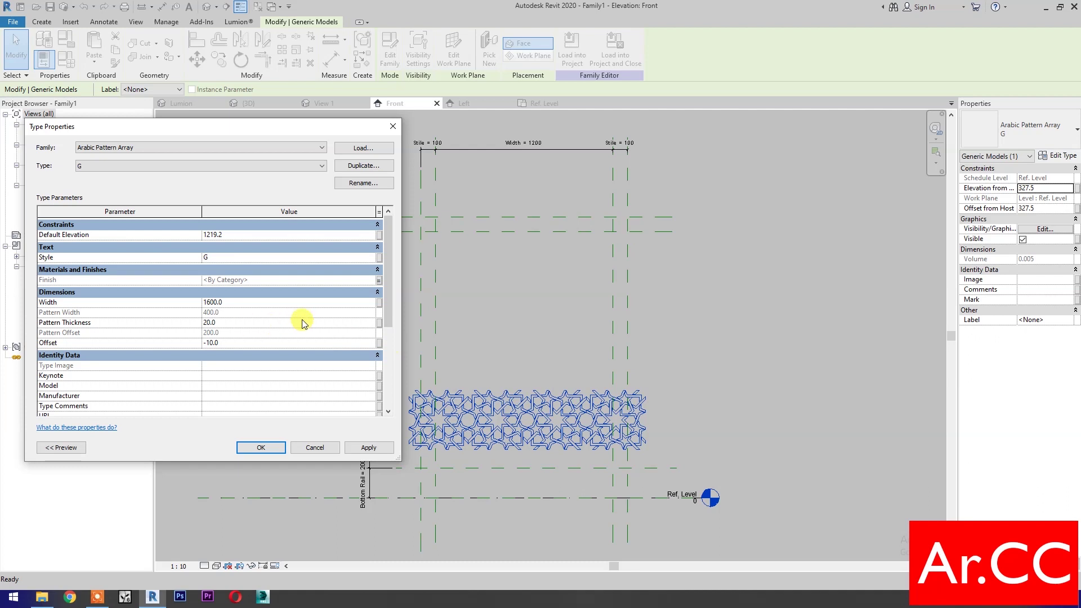
- Associate the pattern array's Width and Pattern Thickness with the family parameters of the same names
left_click(379, 304)
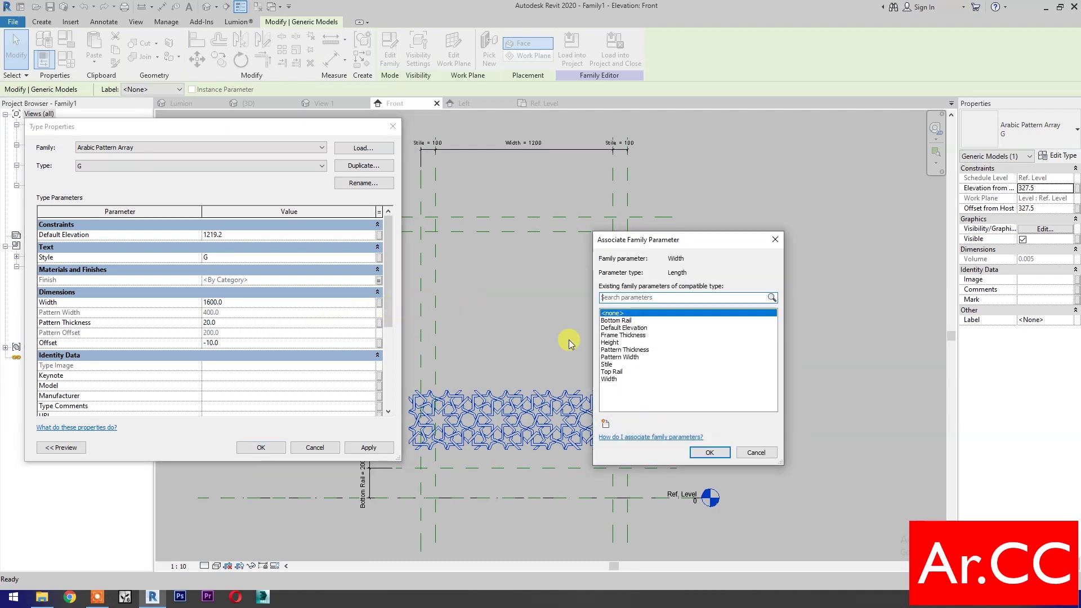
left_click(612, 381)
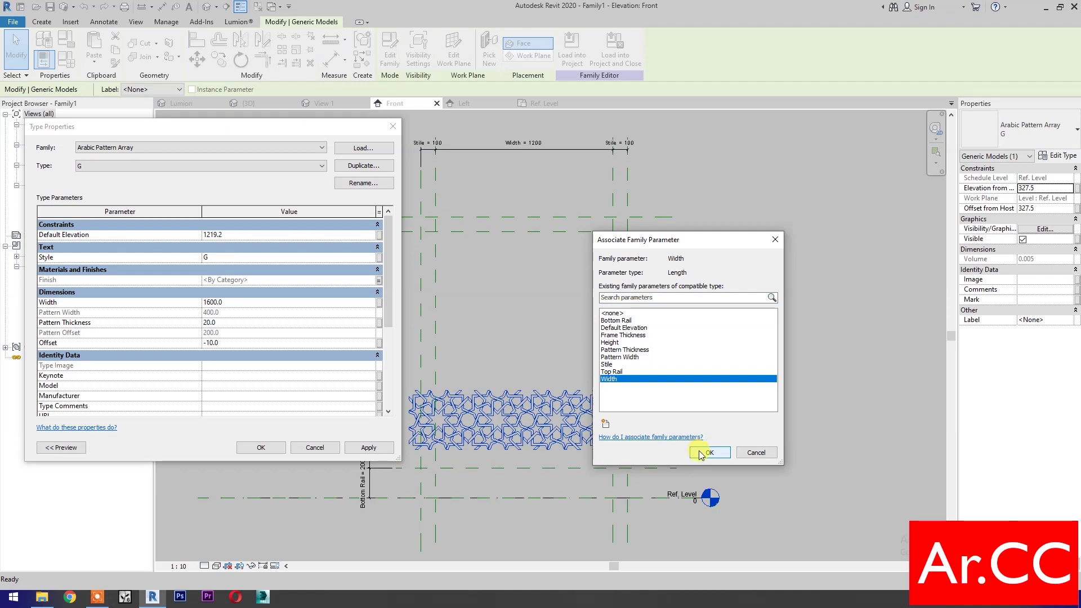
left_click(702, 454)
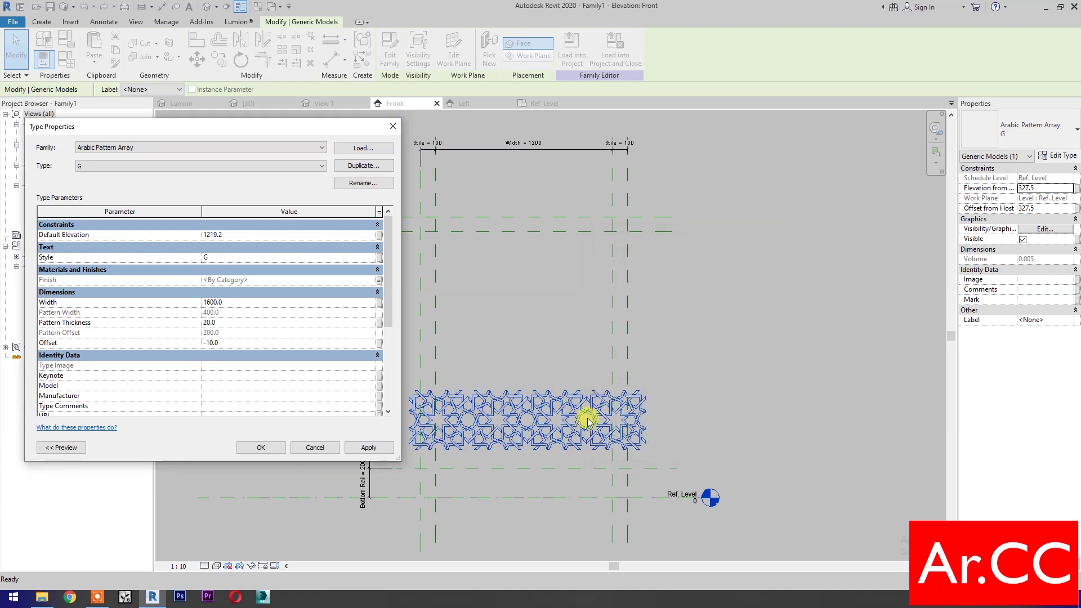
left_click(380, 325)
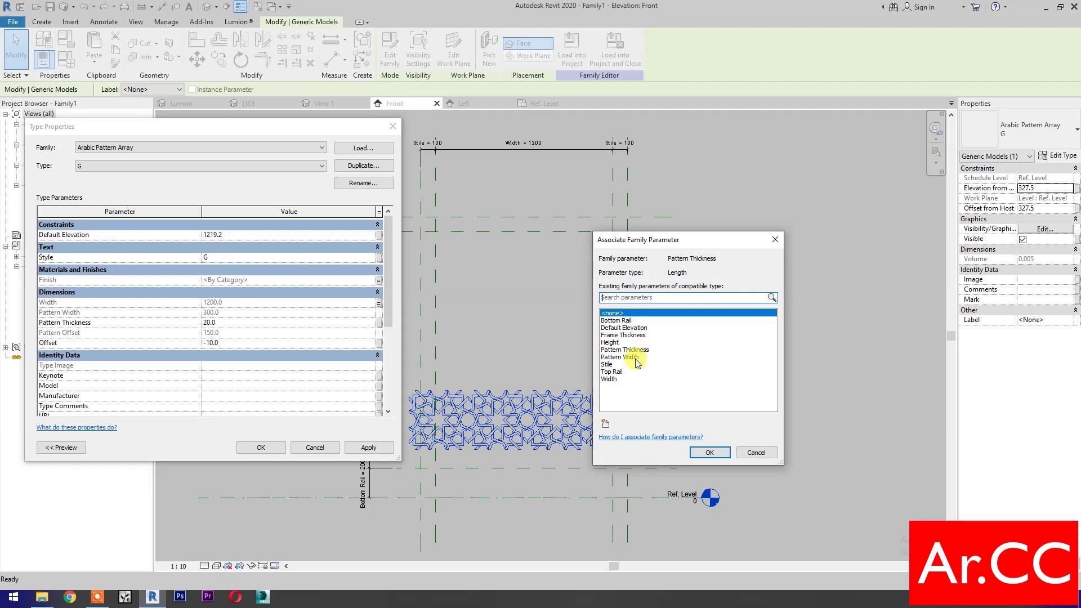
left_click(637, 351)
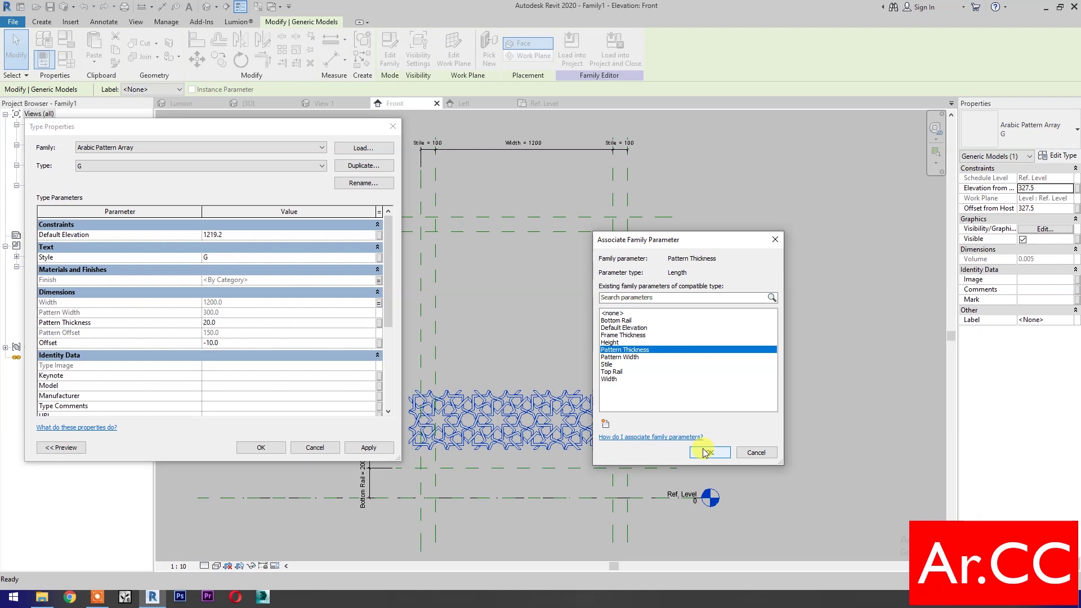
left_click(707, 452)
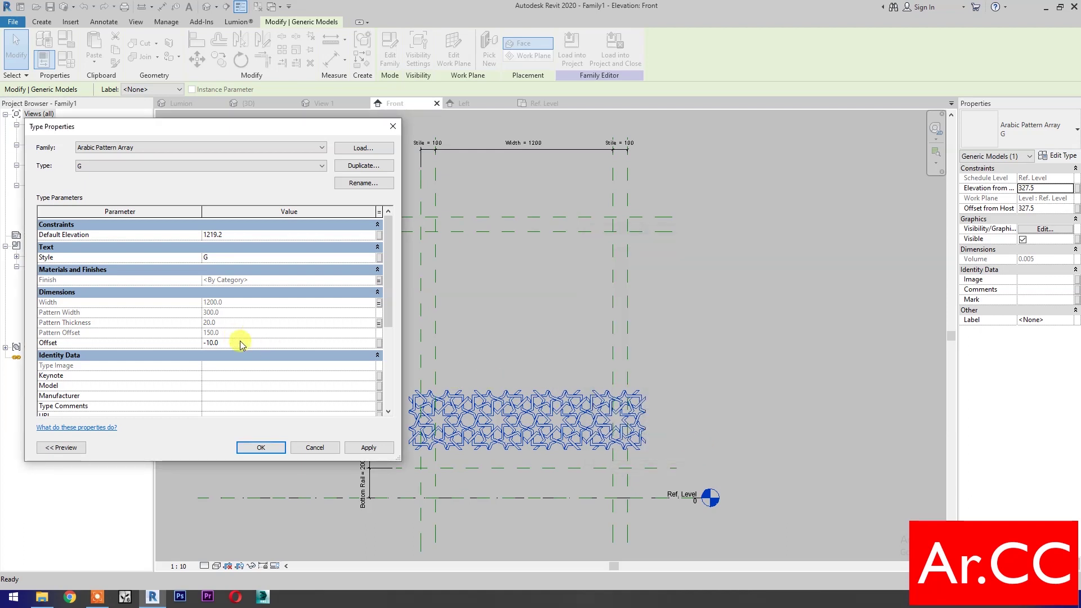
- Associate the pattern array's Quantity with the Quantity Horizontal family parameter and apply the type changes
scroll(243, 346, "down", 4)
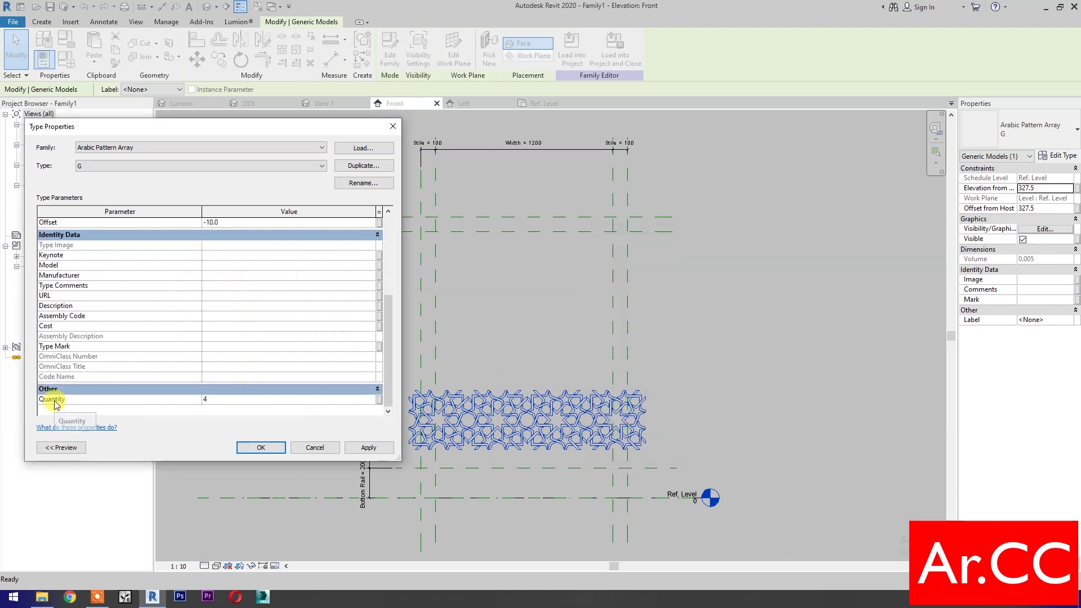
left_click(379, 400)
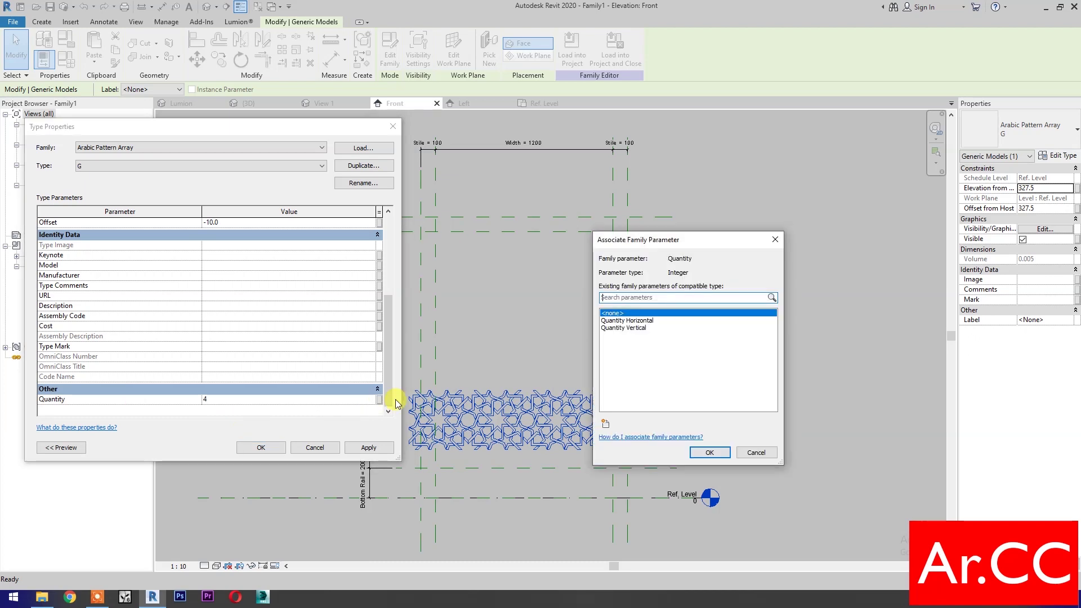
left_click(632, 320)
left_click(722, 457)
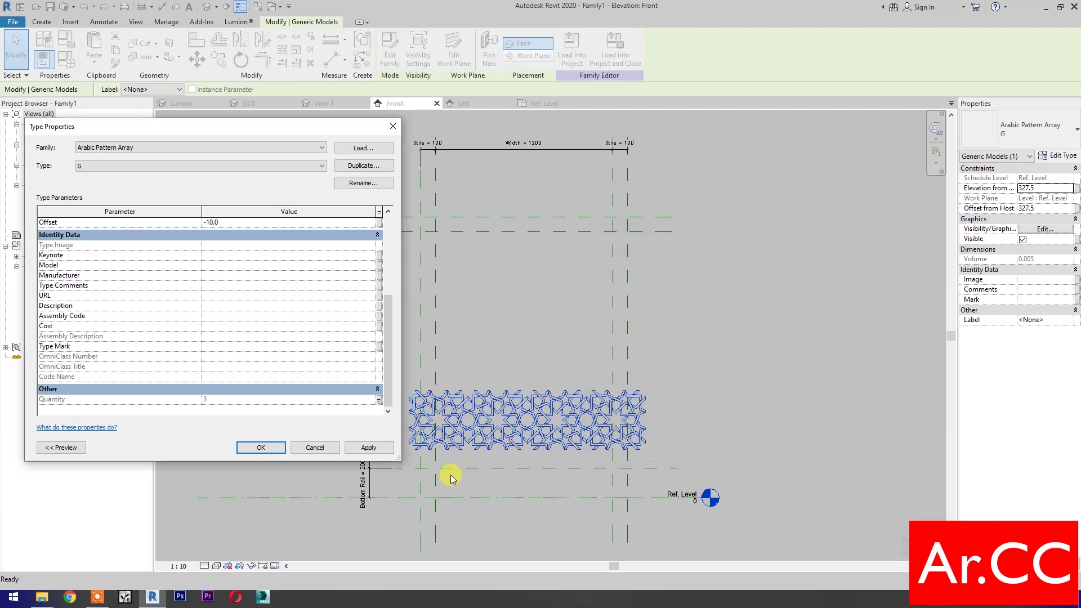
left_click(369, 447)
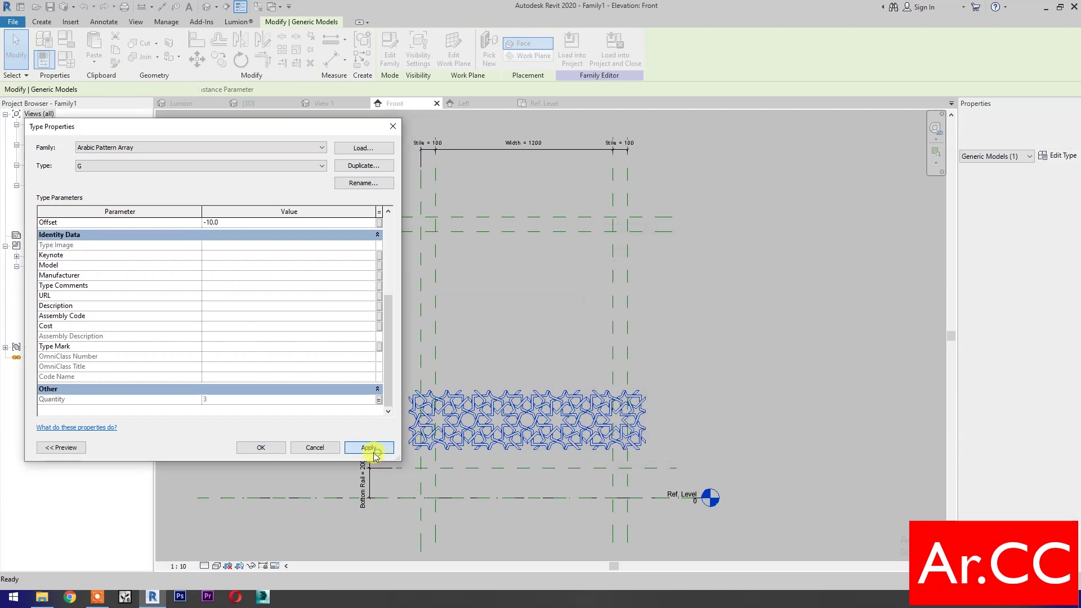
left_click(260, 448)
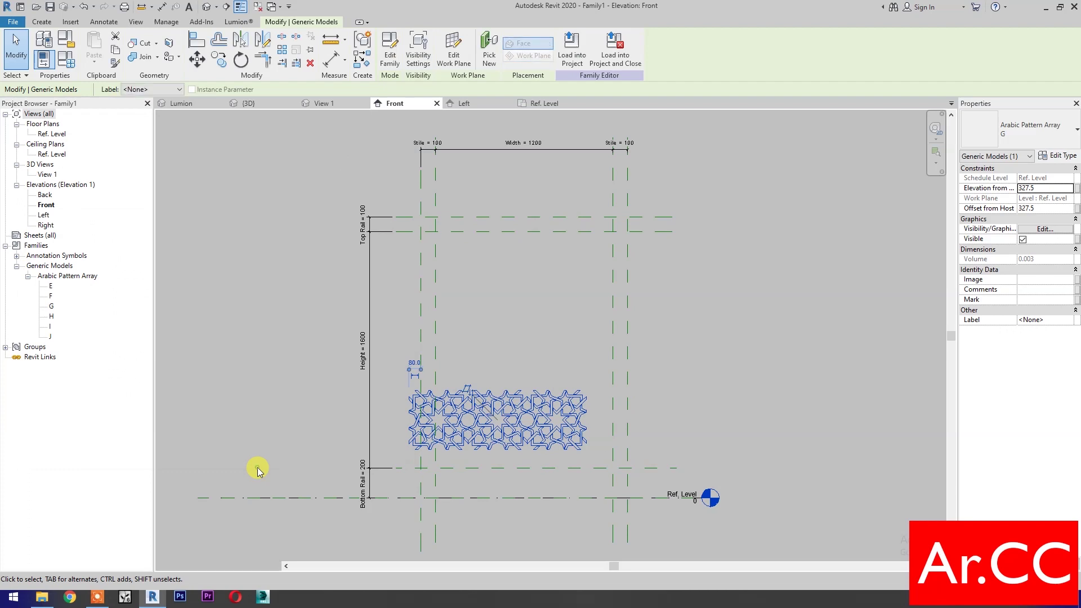
left_click(258, 469)
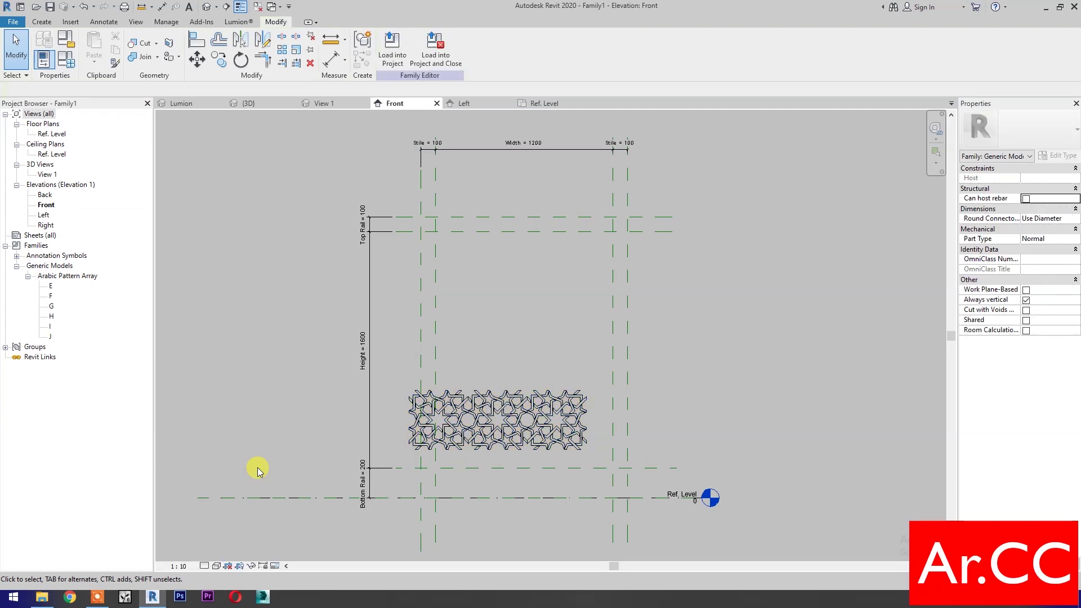
- Align the lower edge of the pattern array to the reference plane at the top of the bottom rail
left_click(196, 43)
scroll(496, 474, "up", 5)
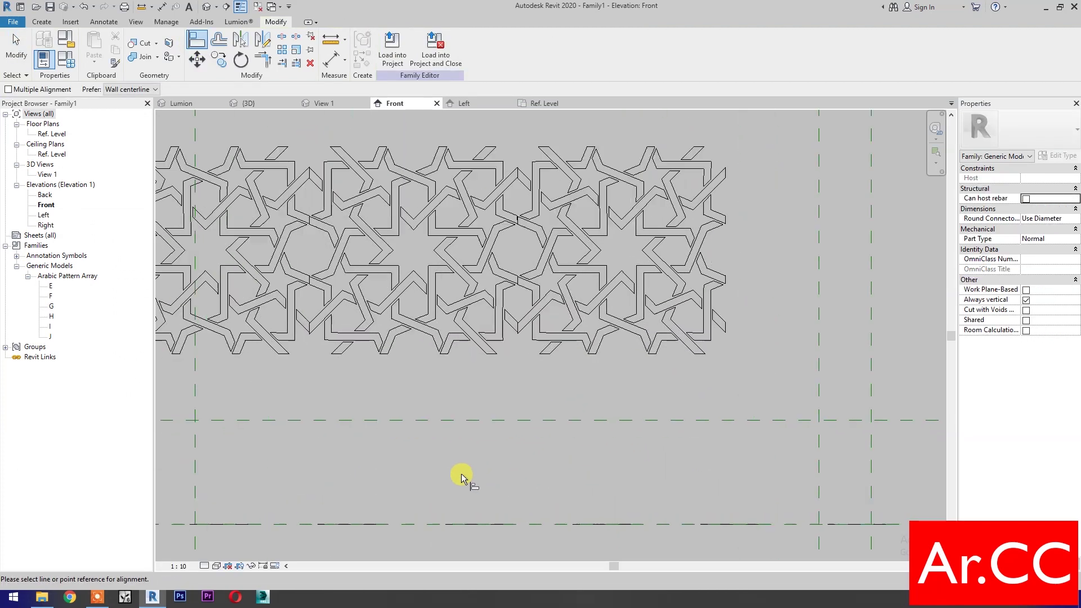
left_click(477, 421)
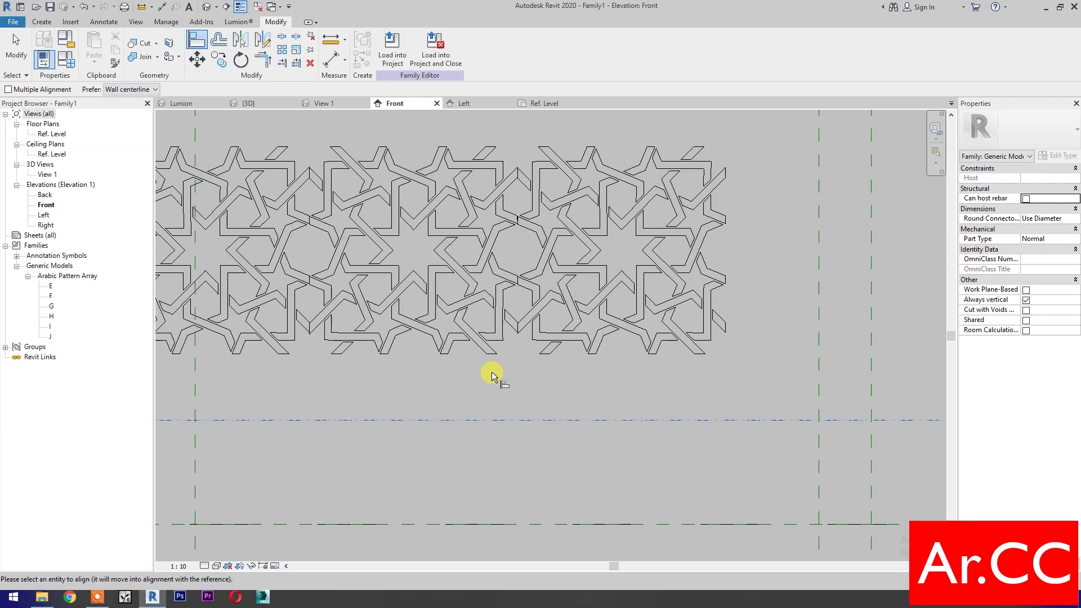
scroll(490, 379, "up", 3)
left_click(495, 343)
scroll(494, 342, "down", 4)
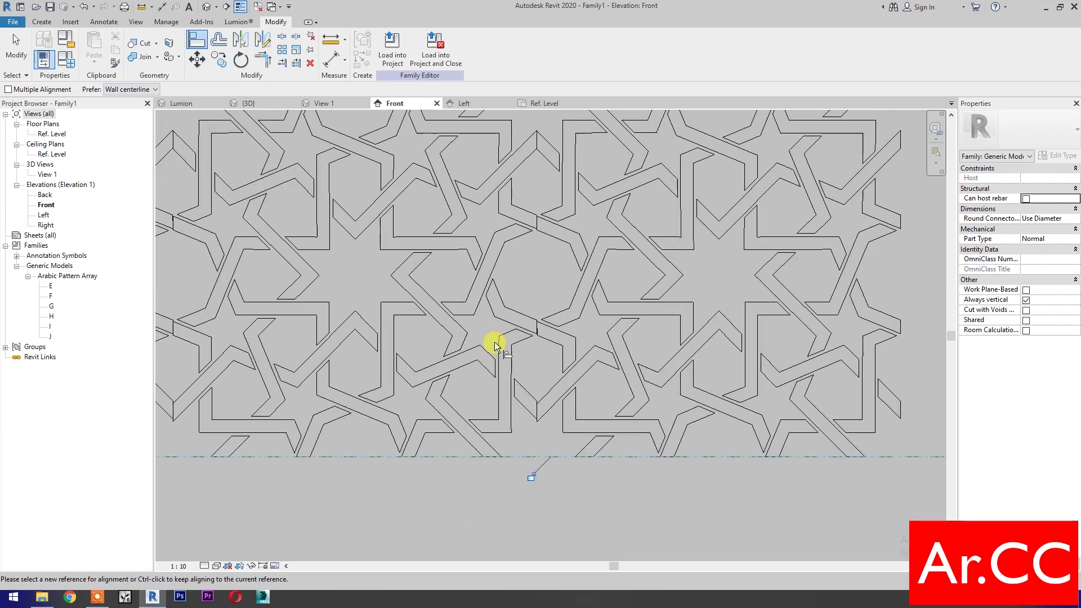
scroll(461, 434, "down", 5)
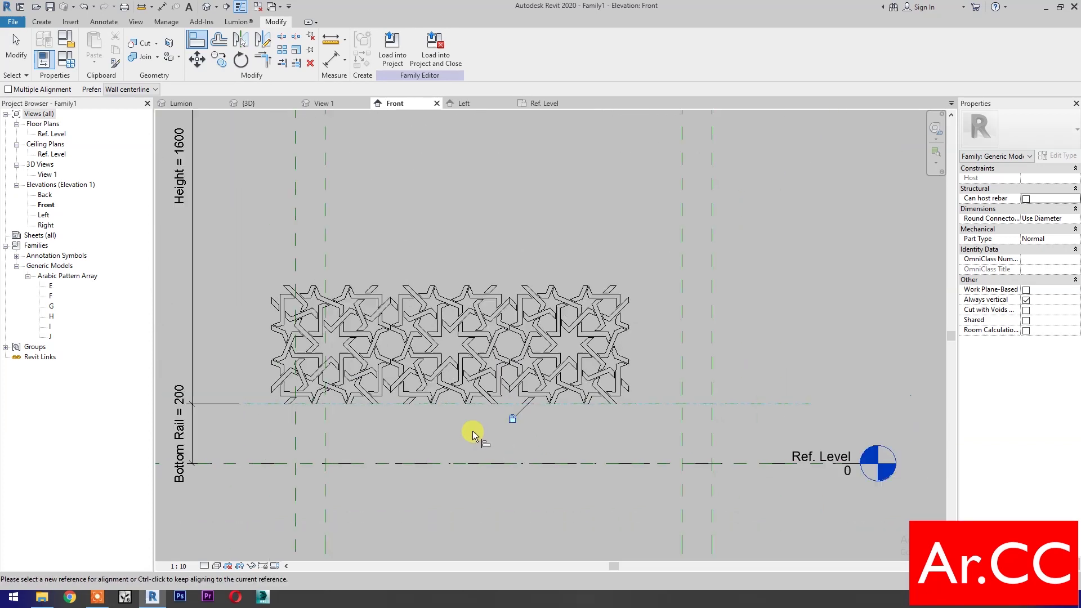
scroll(539, 443, "up", 2)
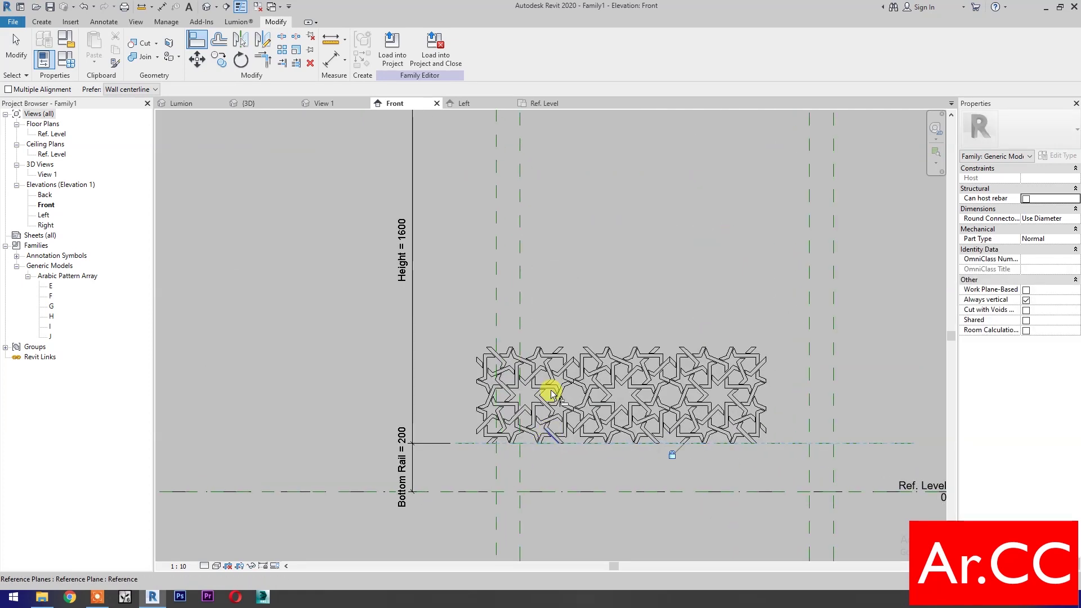
- Align and lock the left edge of the pattern array to the inner reference plane of the left stile
left_click(520, 321)
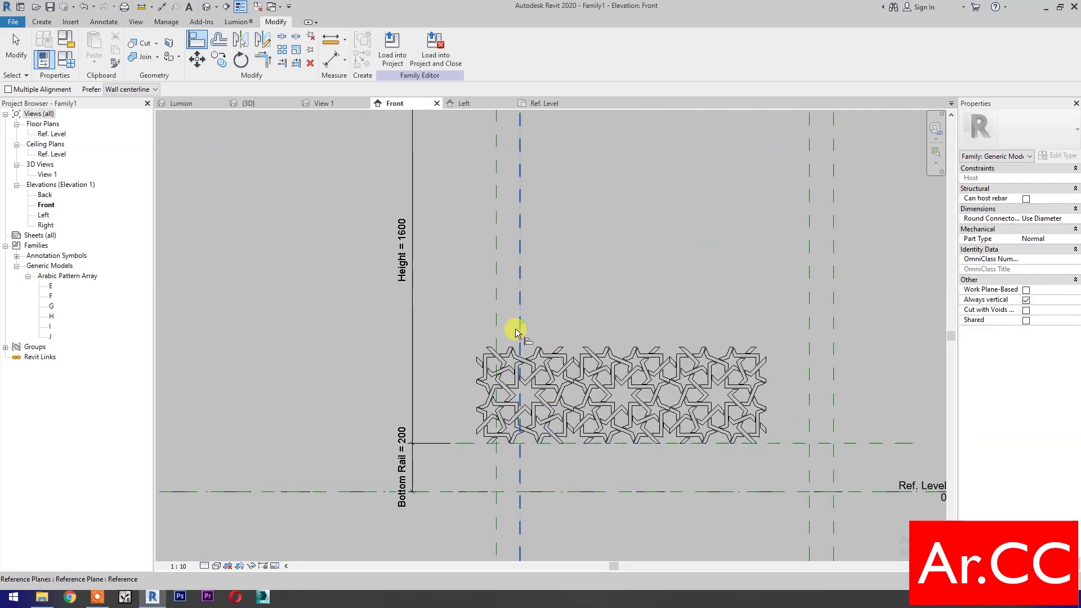
left_click(479, 367)
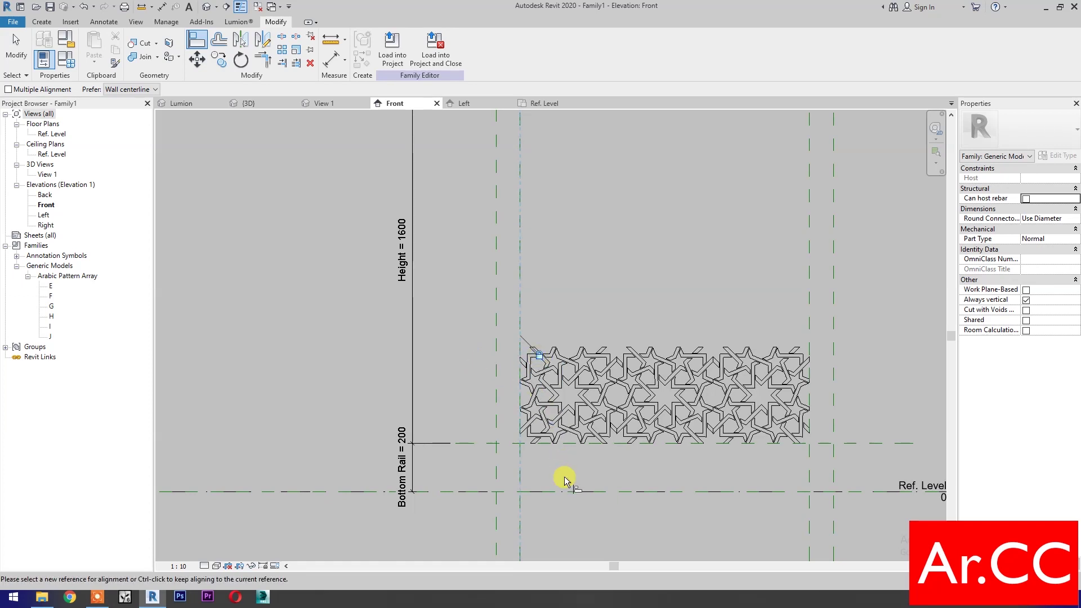
key("Escape")
key("Escape")
scroll(574, 452, "down", 3)
middle_click_drag(460, 499, 369, 515)
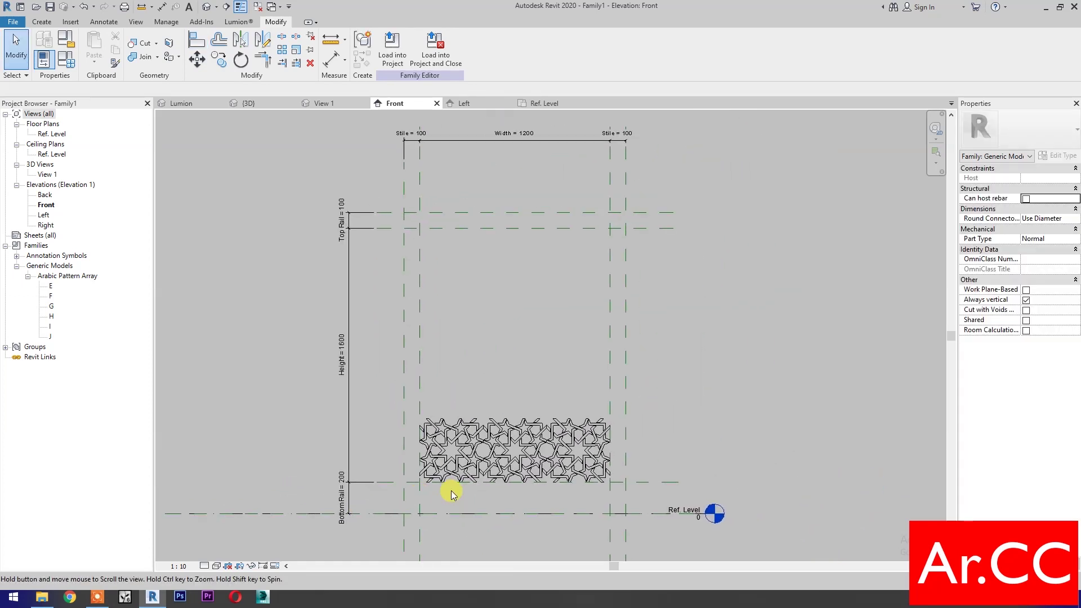
- Array the pattern row vertically as a grouped, associated linear array of 4, moving to the last row just below the top rail
left_click(511, 452)
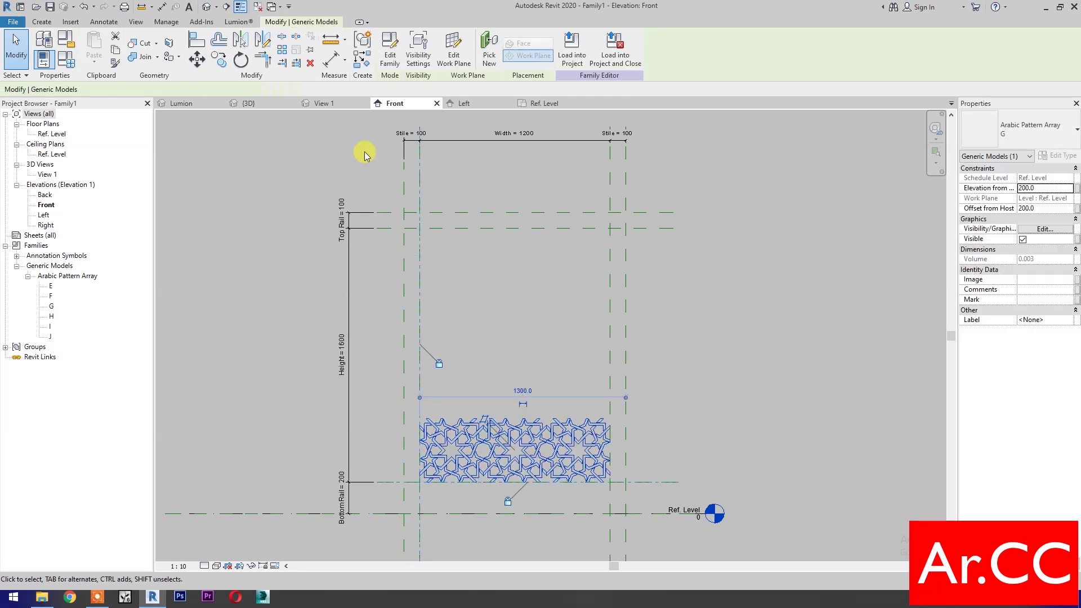
left_click(281, 50)
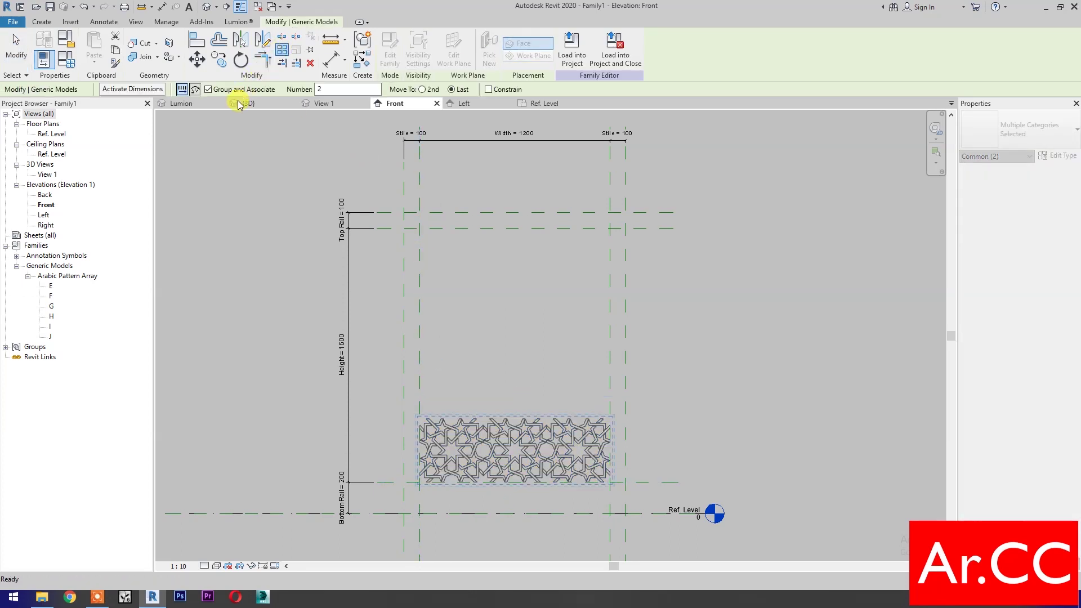
double_click(317, 90)
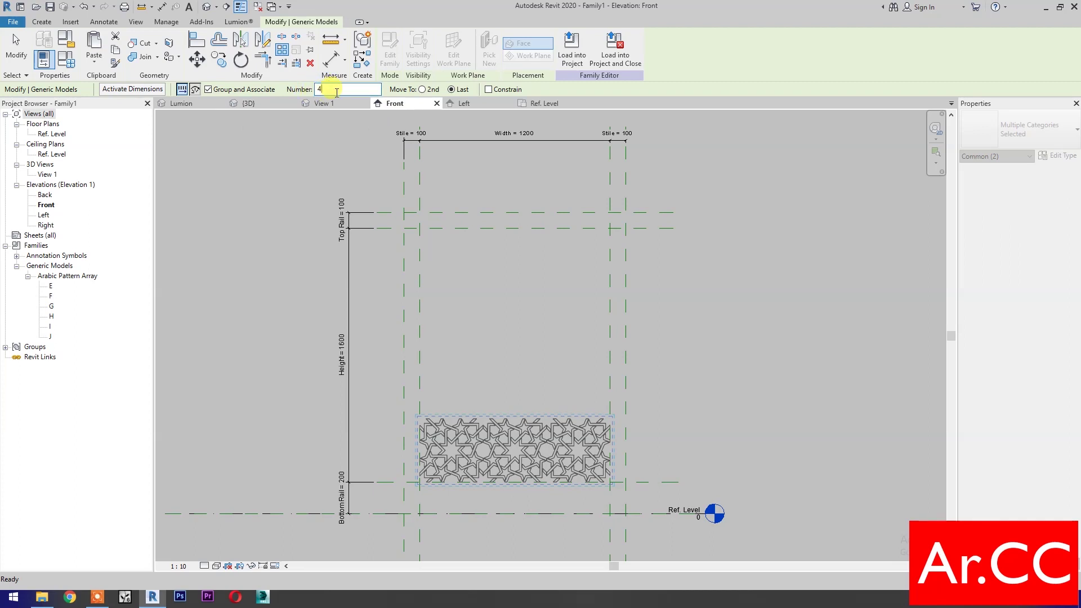
left_click(657, 445)
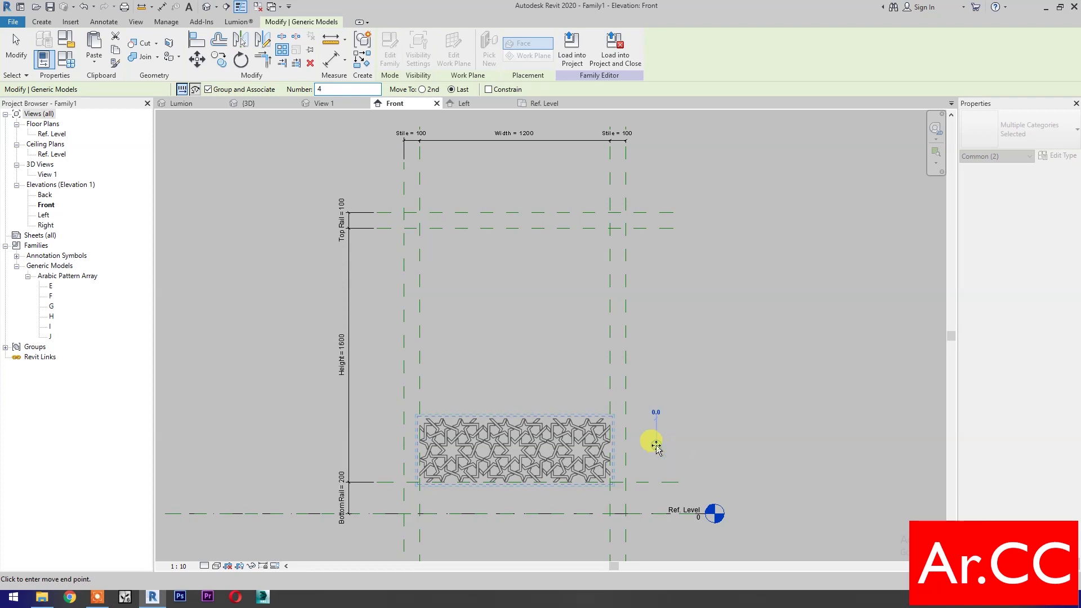
left_click(647, 272)
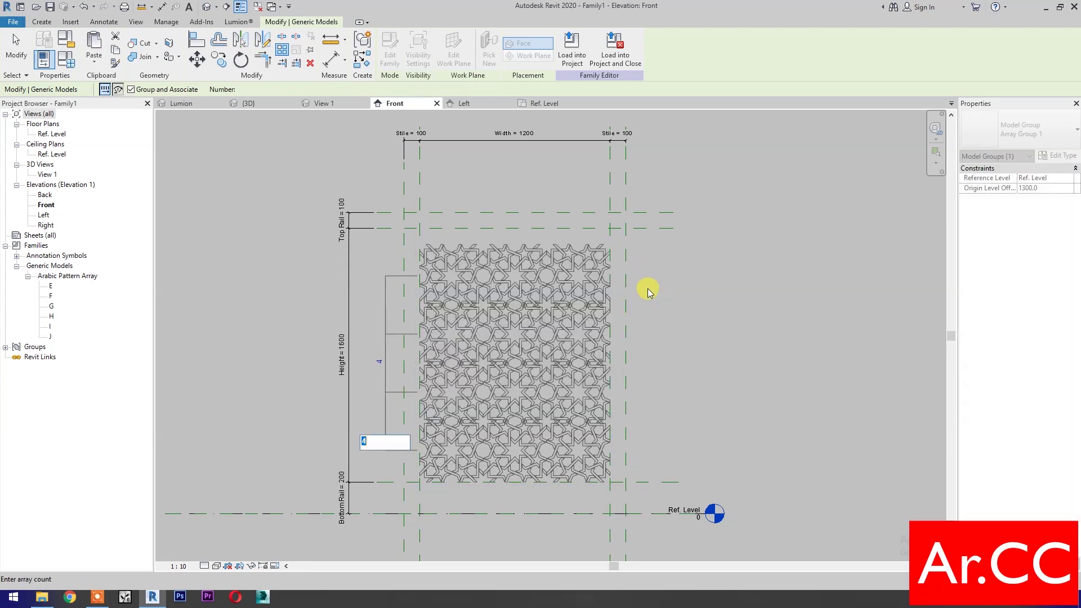
key("Escape")
- Align and lock the upper edge of the top pattern row to the reference plane at the underside of the top rail
left_click(196, 39)
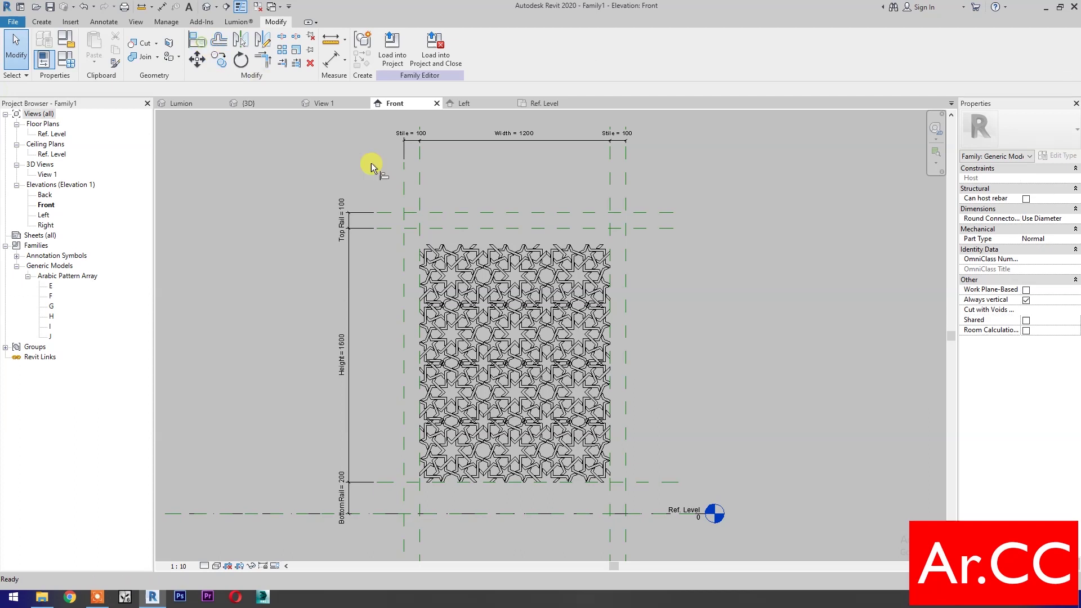
left_click(463, 232)
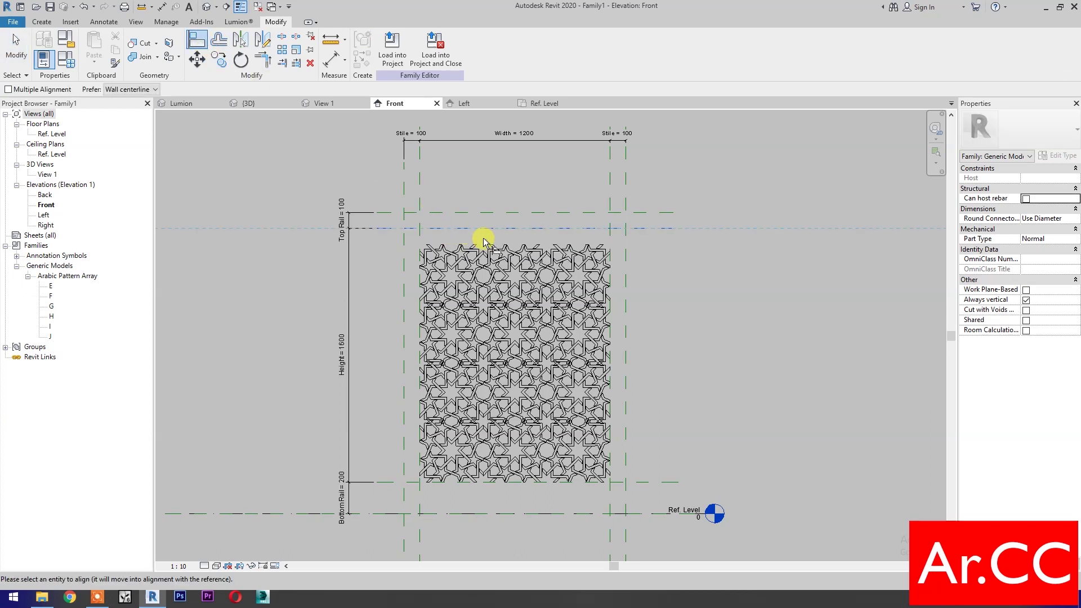
scroll(479, 236, "up", 4)
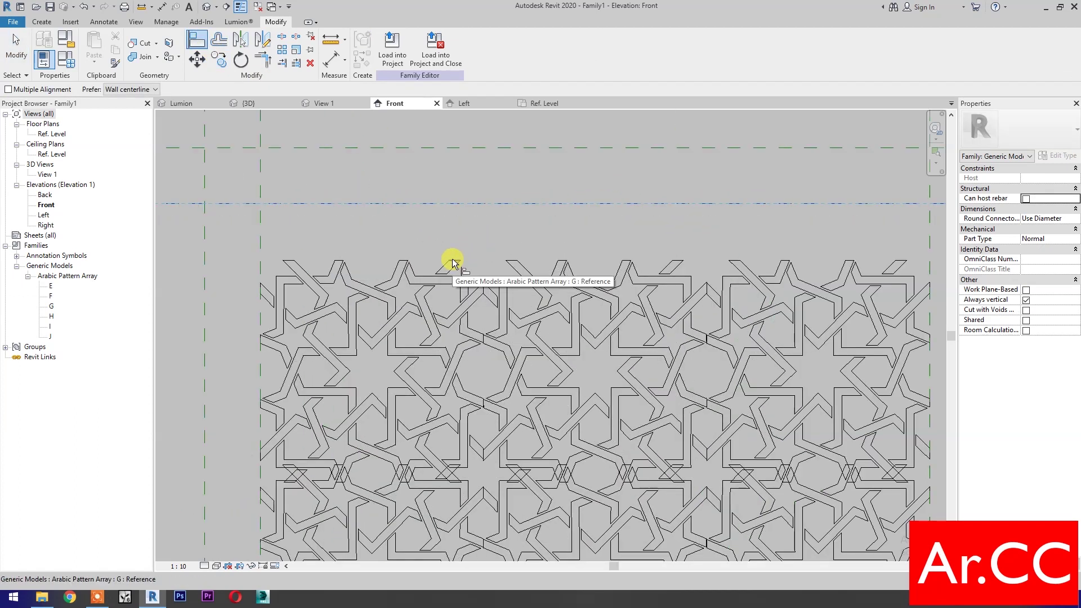
left_click(452, 263)
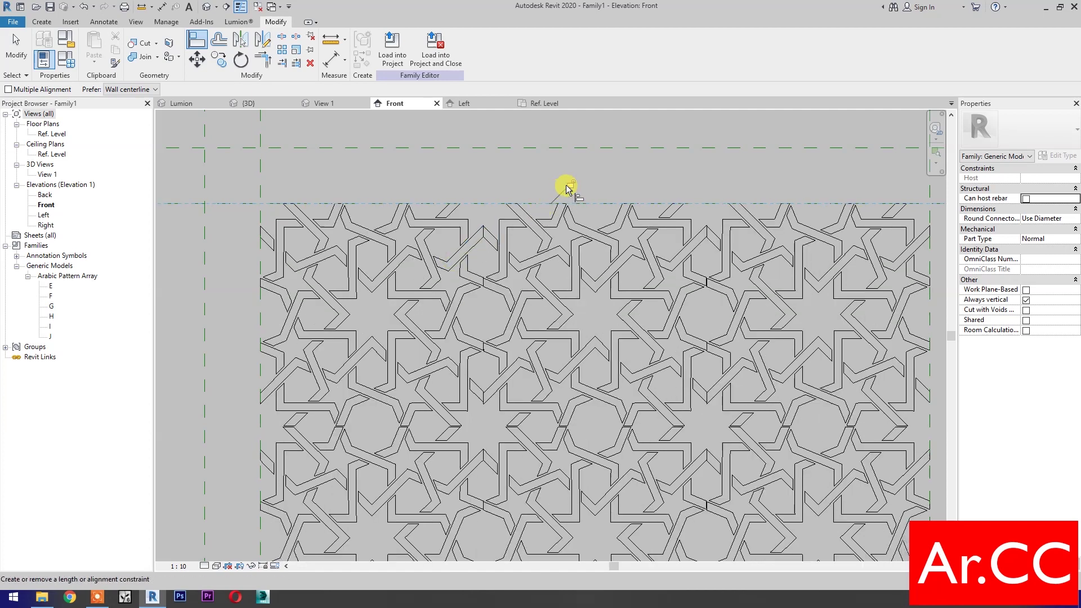
scroll(453, 259, "down", 3)
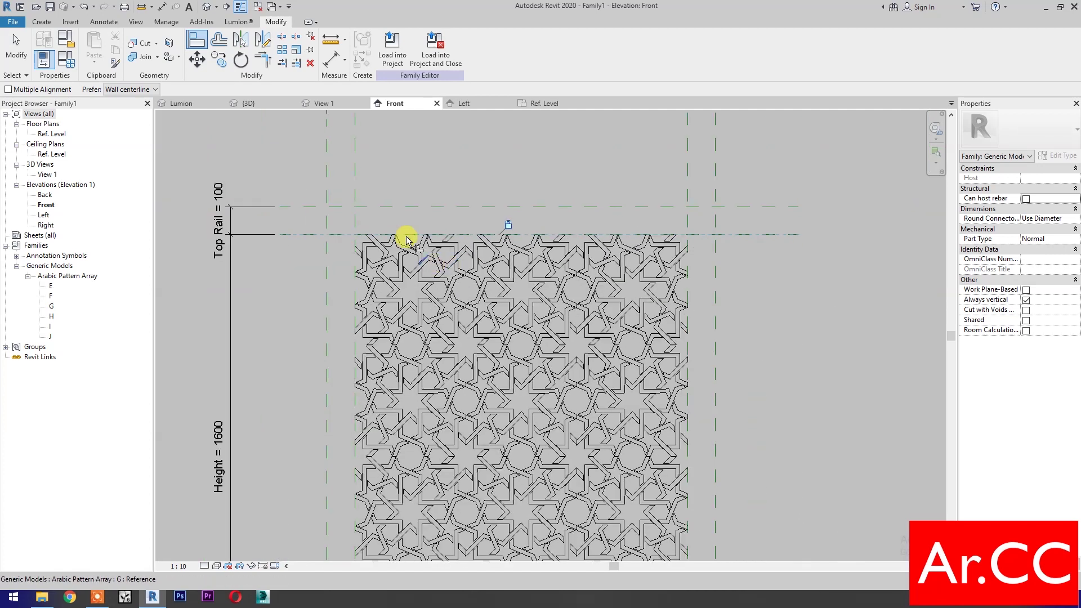
- Align and lock the left edge of the top pattern row to the left stile's inner reference plane
left_click(357, 176)
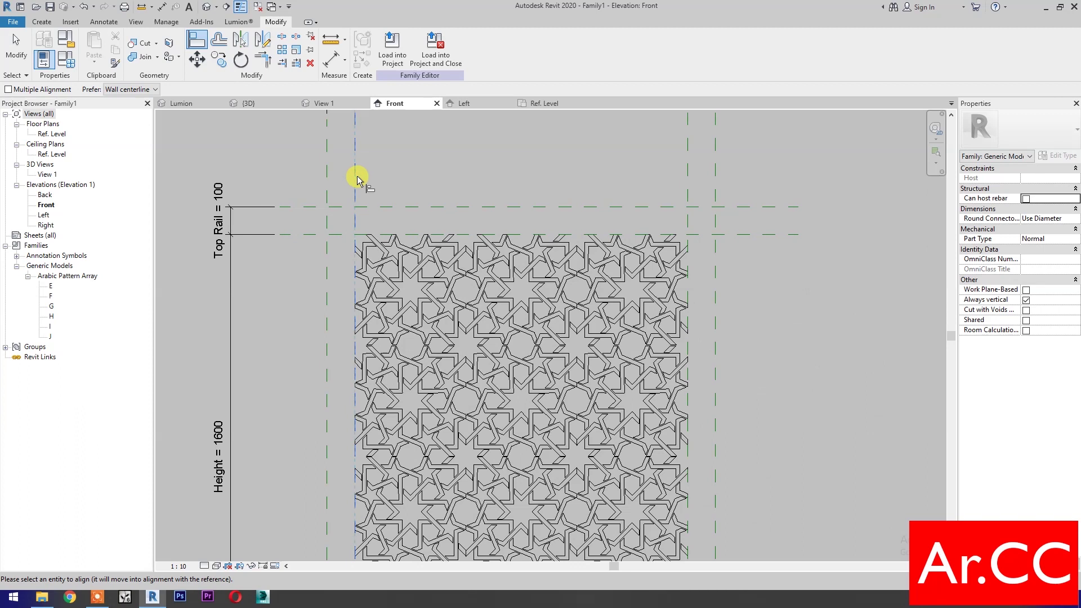
left_click(356, 270)
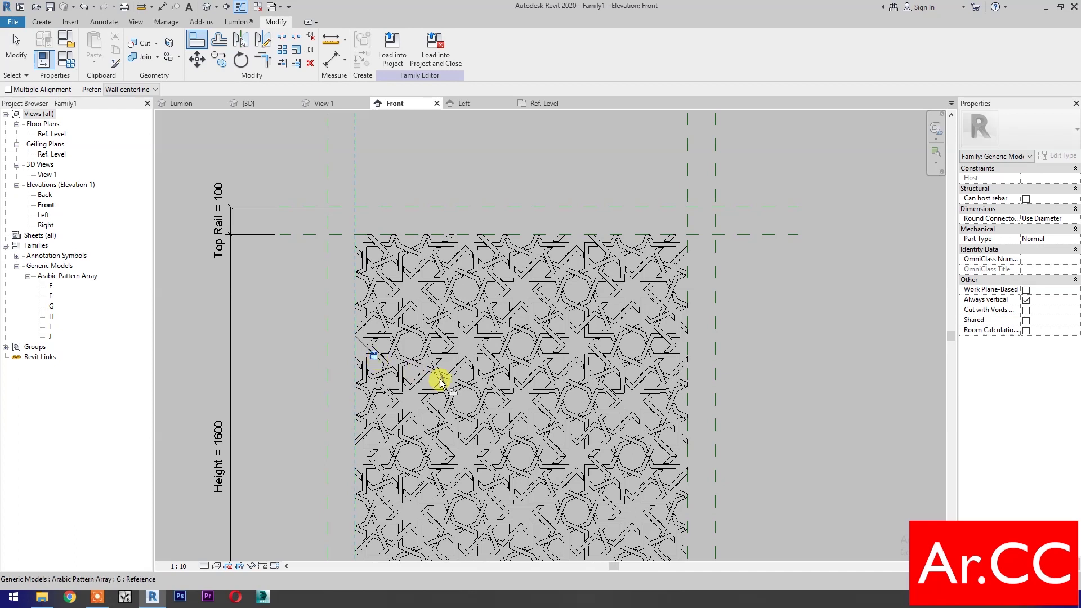
key("Escape")
scroll(483, 405, "down", 4)
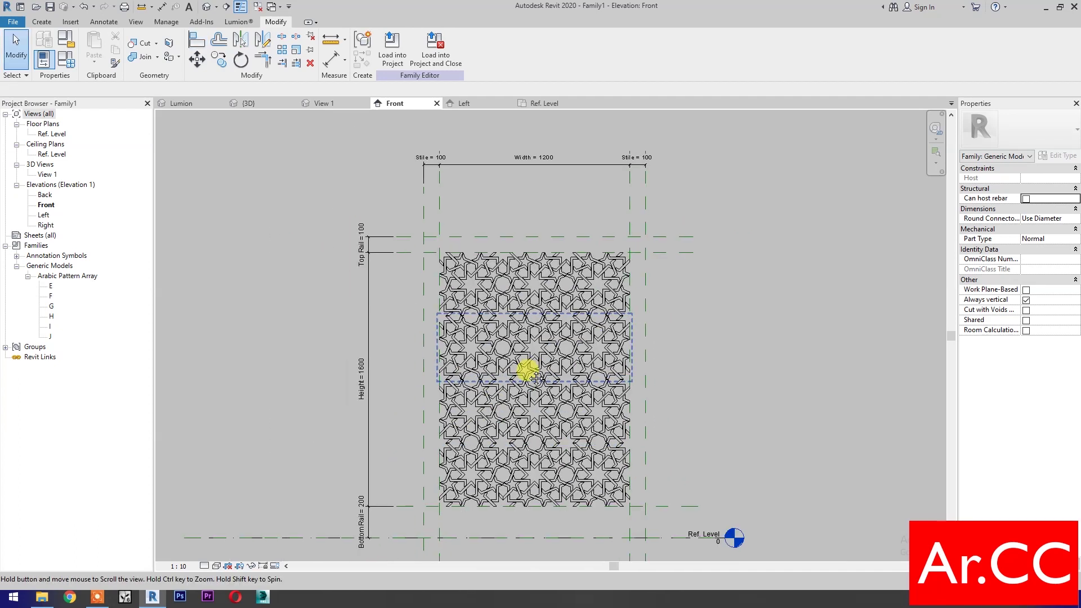
- Label the vertical array's count with the Quantity Vertical parameter
left_click(459, 415)
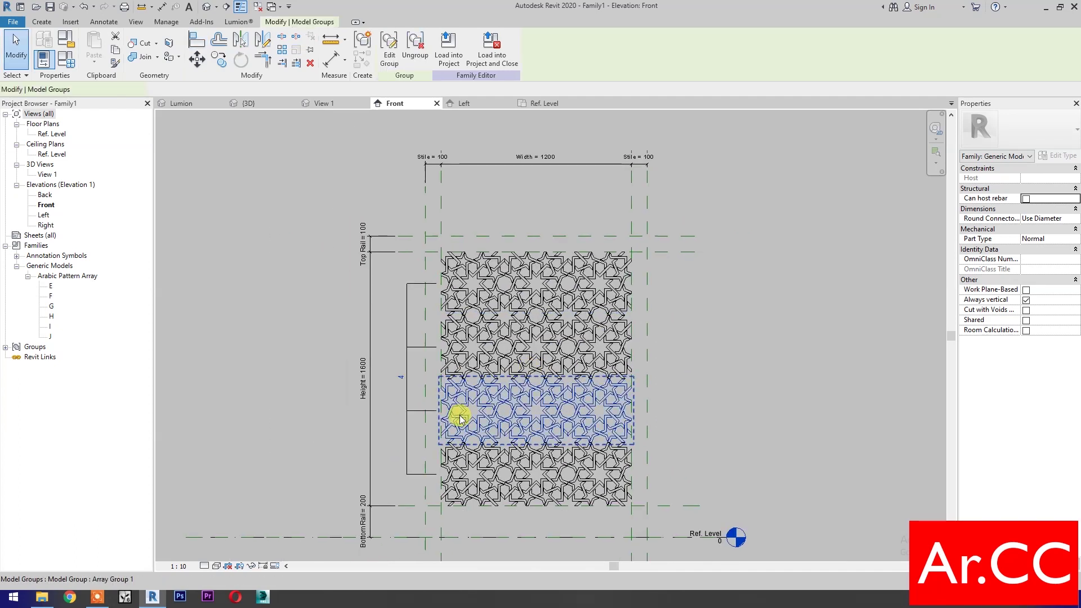
left_click(412, 413)
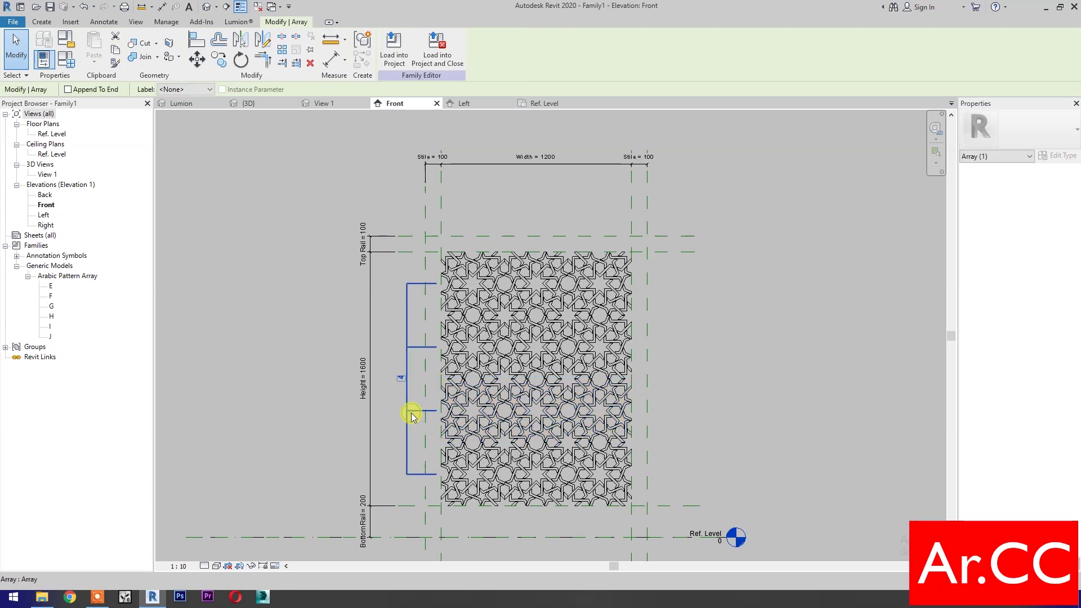
left_click(182, 89)
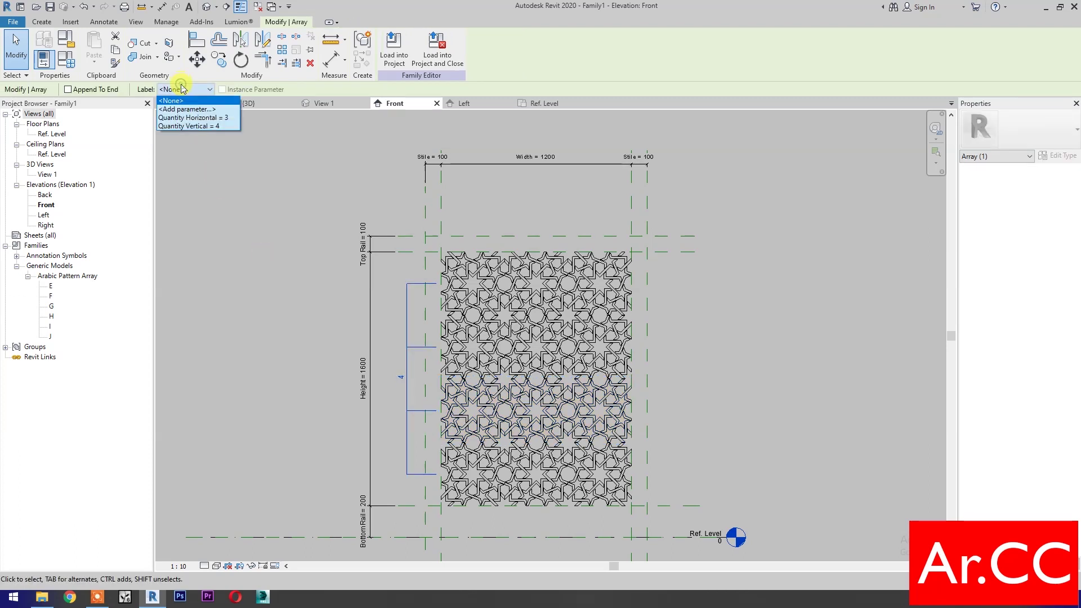
left_click(194, 125)
left_click(256, 318)
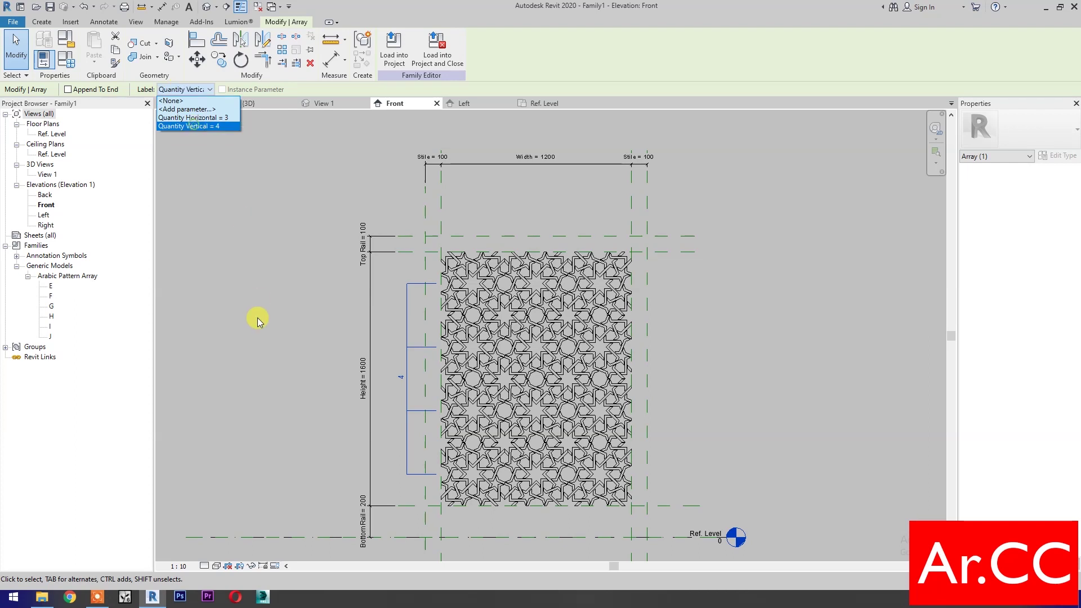
middle_click_drag(337, 310, 494, 292)
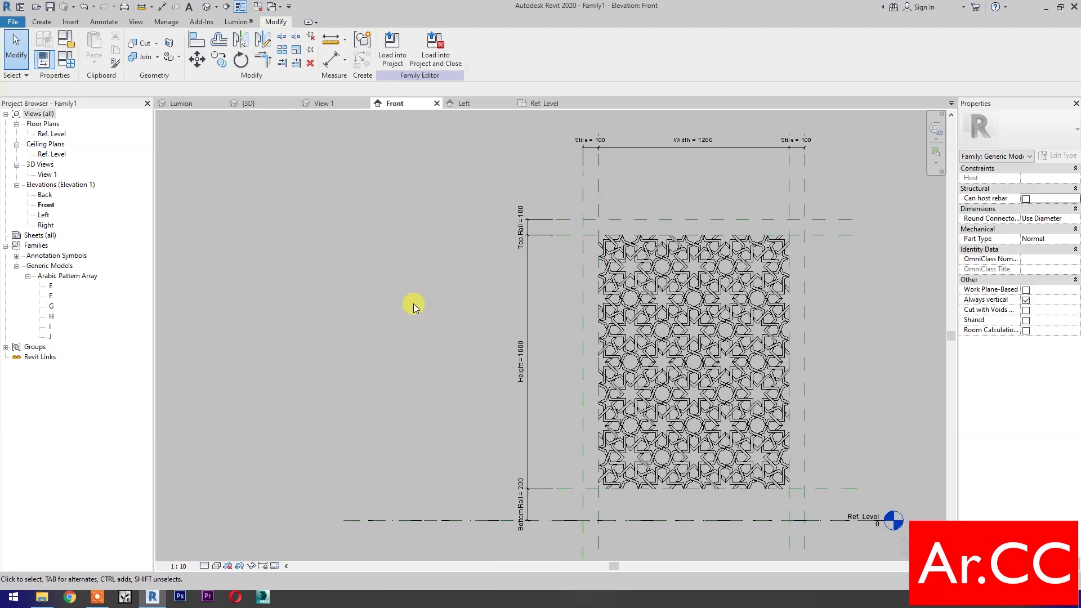
- Flex the family by applying a Quantity Vertical of 5, followed by a Quantity Horizontal of 4
left_click(68, 62)
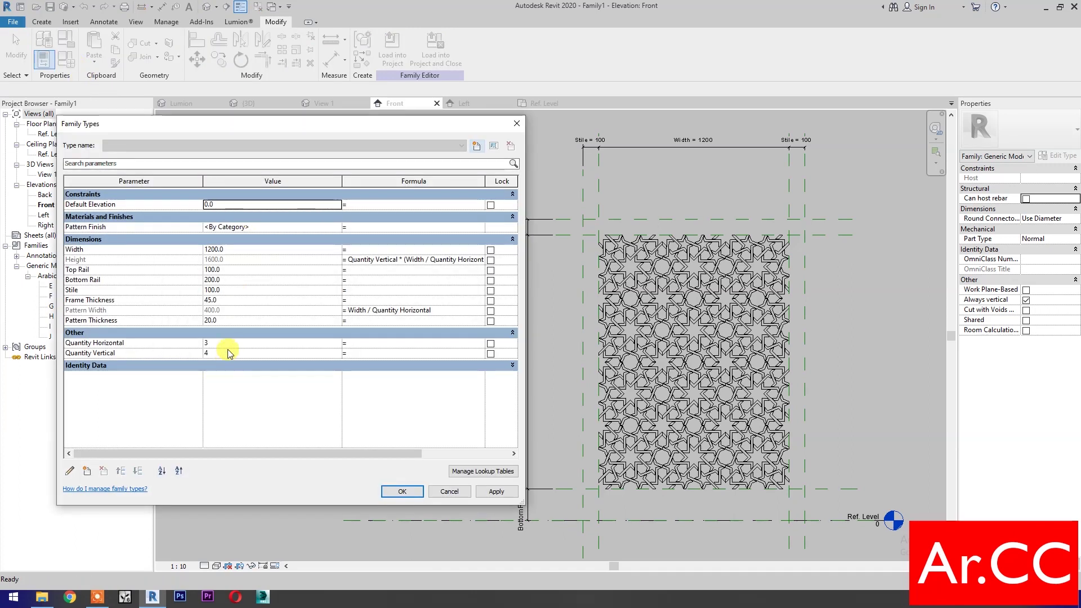
left_click(228, 353)
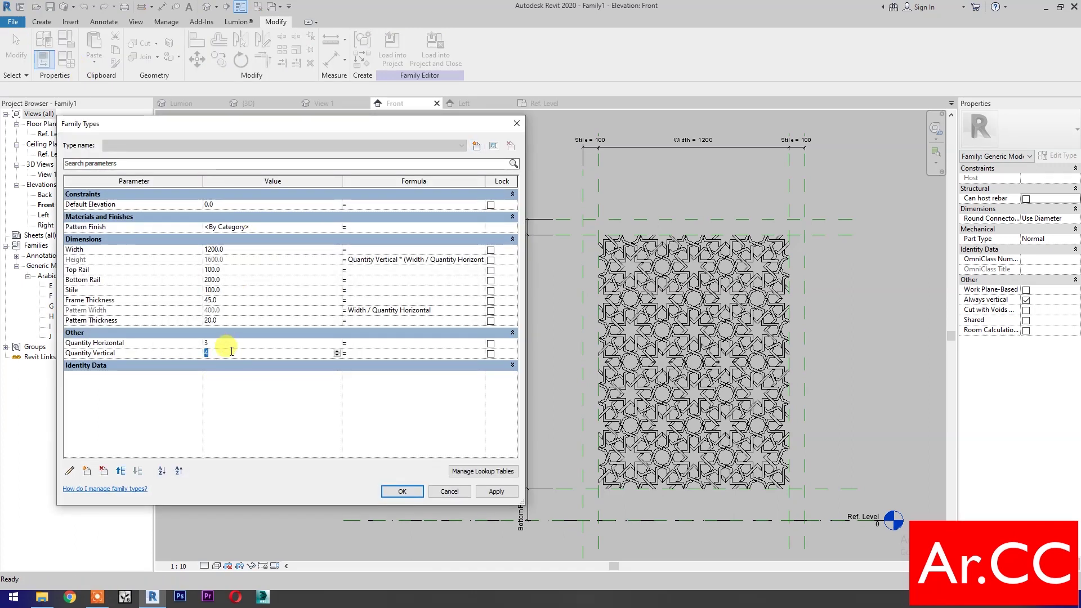
type("5")
left_click(496, 491)
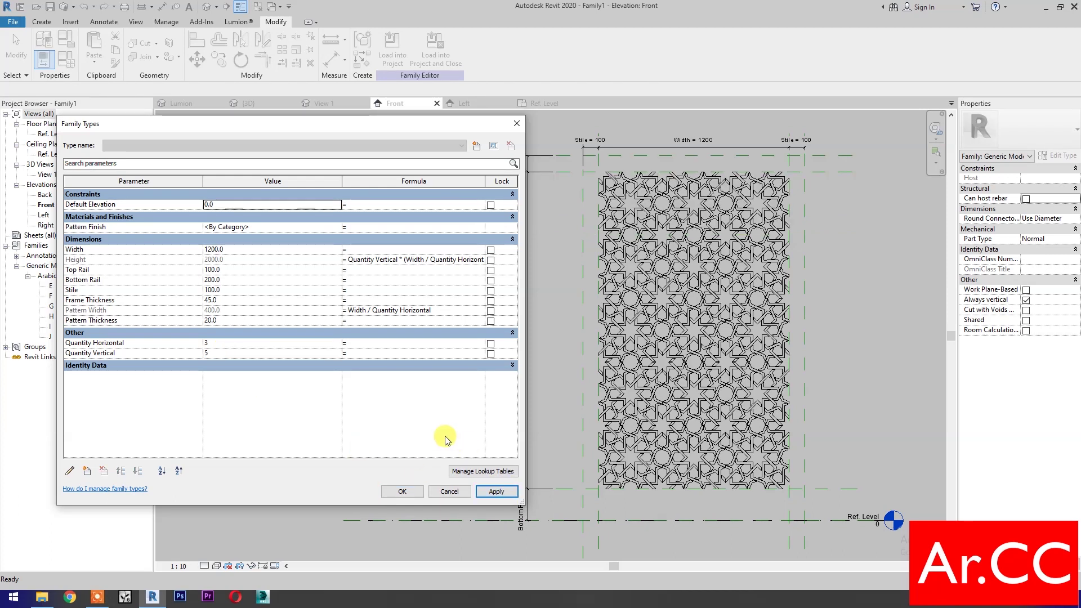
left_click(247, 344)
type("4")
left_click(495, 492)
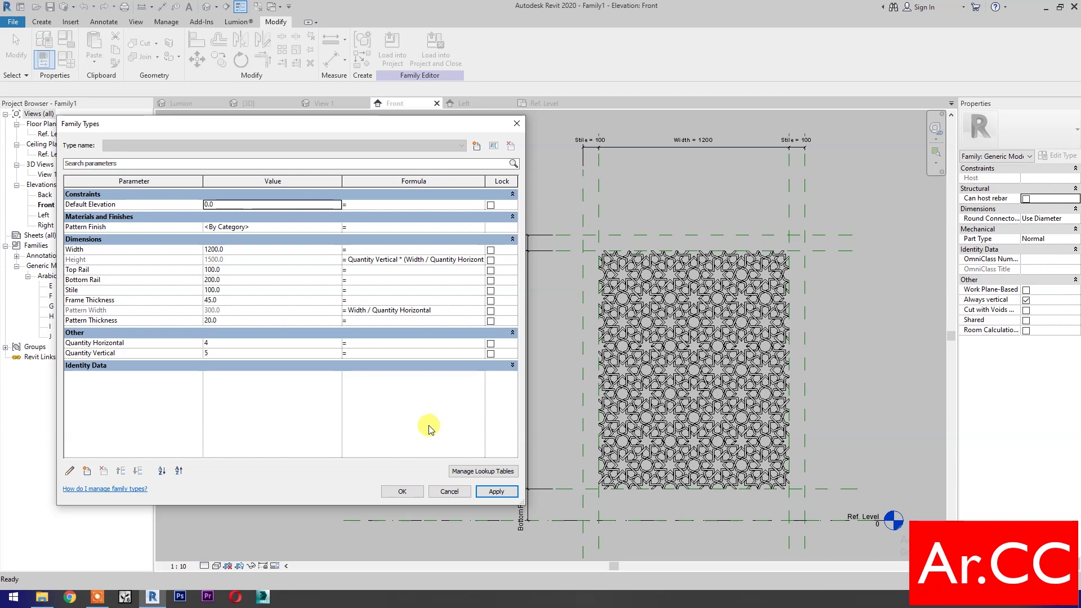
- Set Quantity Vertical to 4 and Quantity Horizontal to 3, and accept the family types
left_click(239, 351)
type("4")
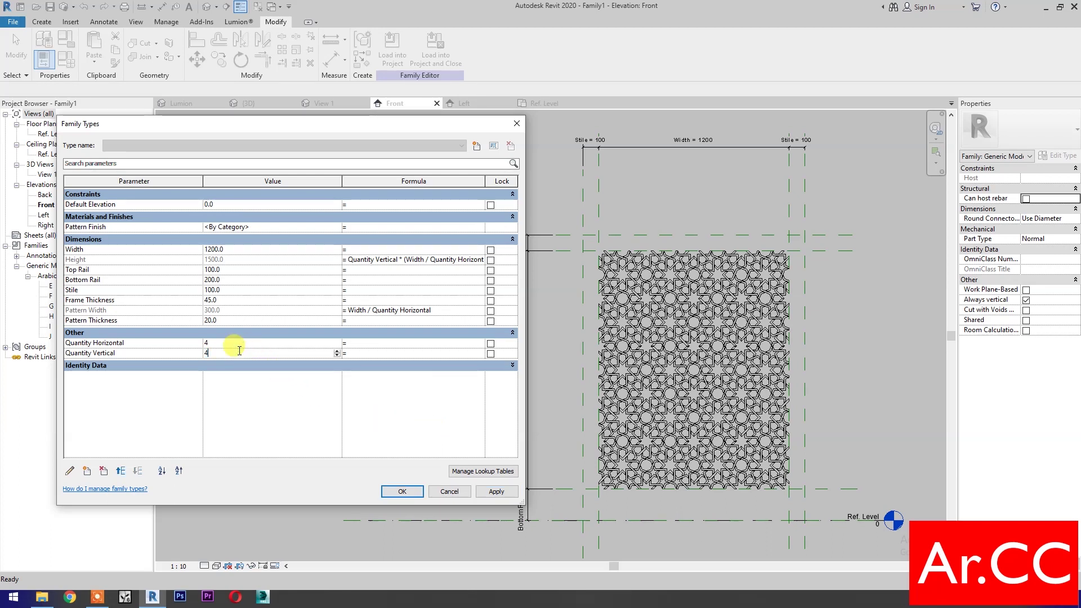
left_click(235, 342)
type("3")
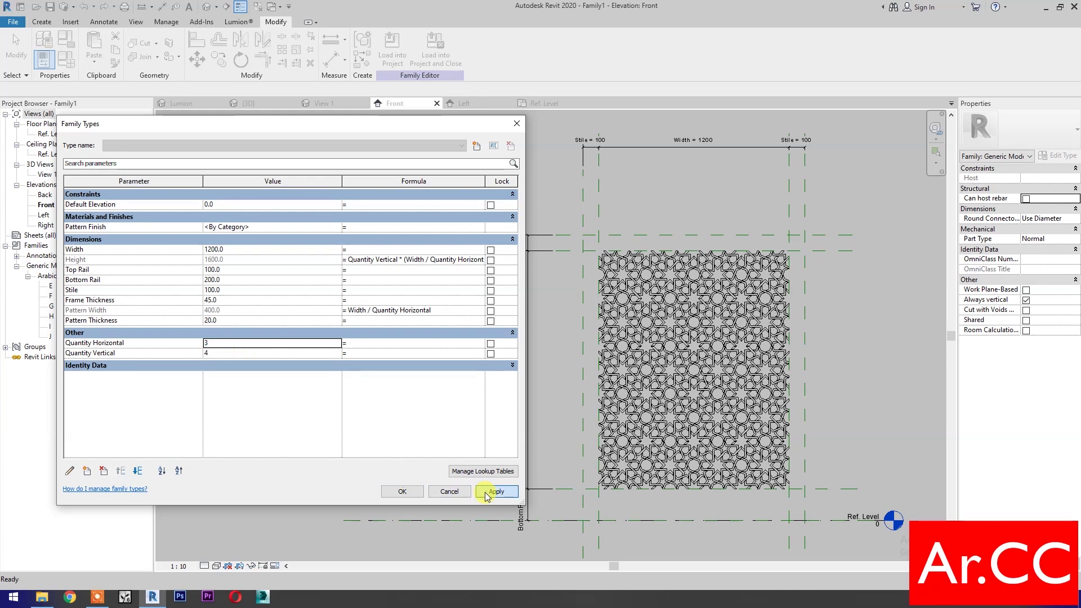
left_click(400, 492)
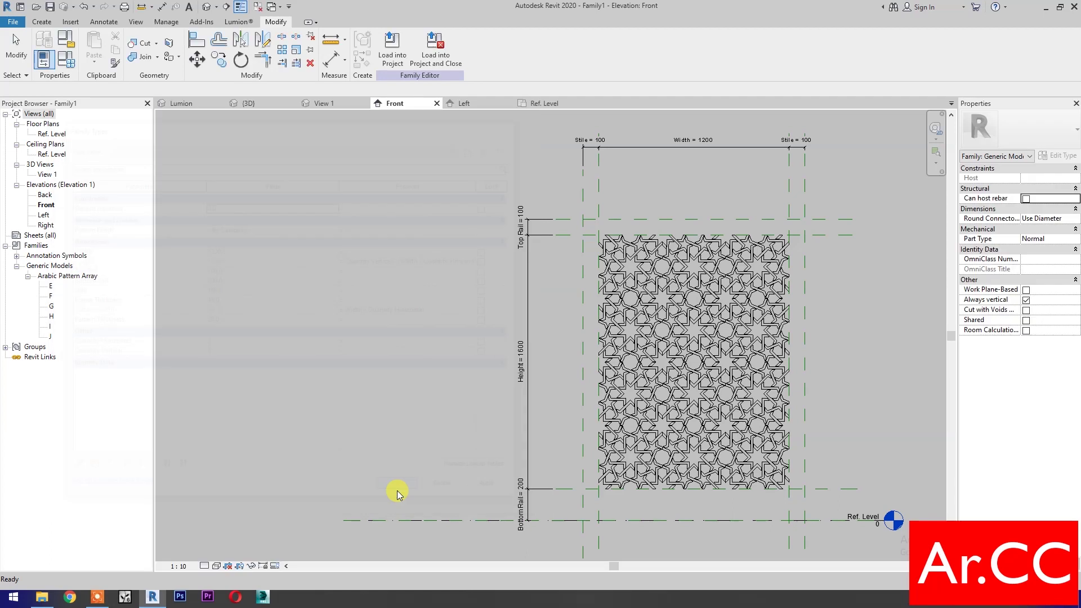
- In the Ref. Level plan, align and lock the center of one end row of the array to the center front/back reference plane
middle_click_drag(454, 454, 349, 451)
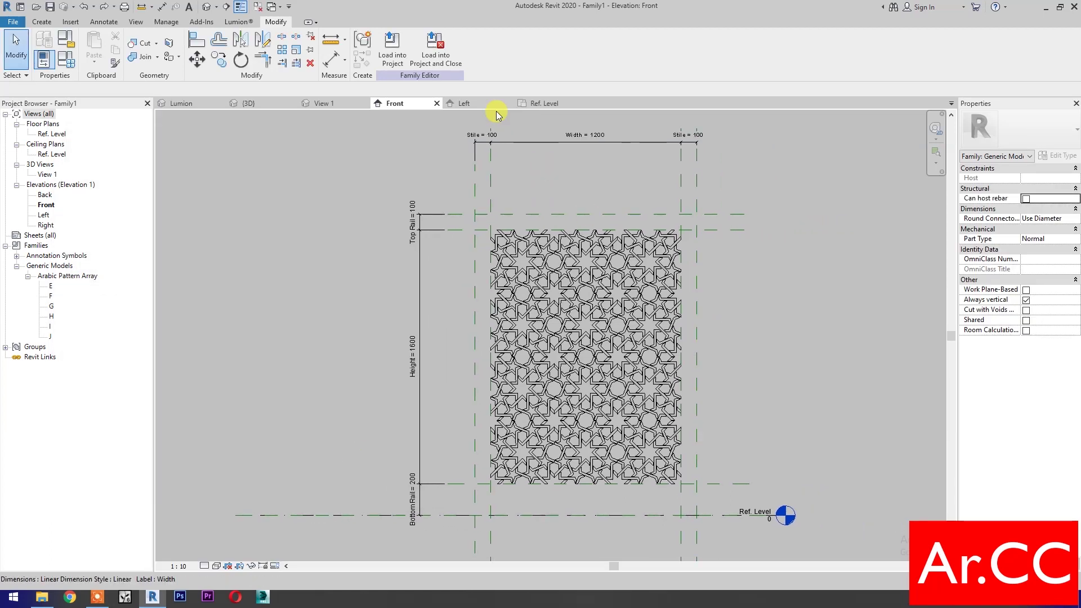
left_click(551, 108)
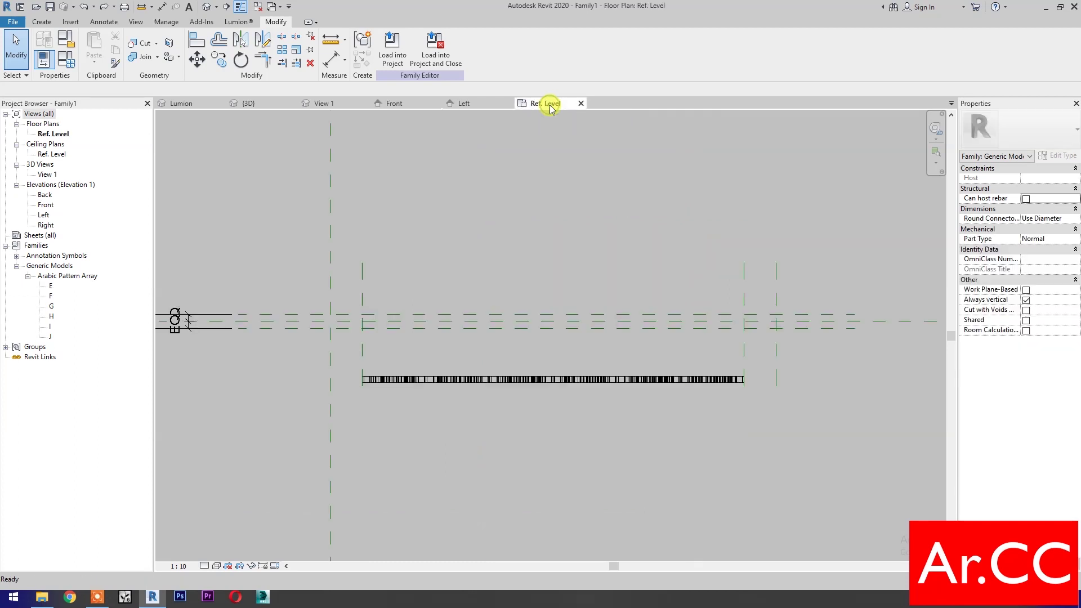
left_click(201, 44)
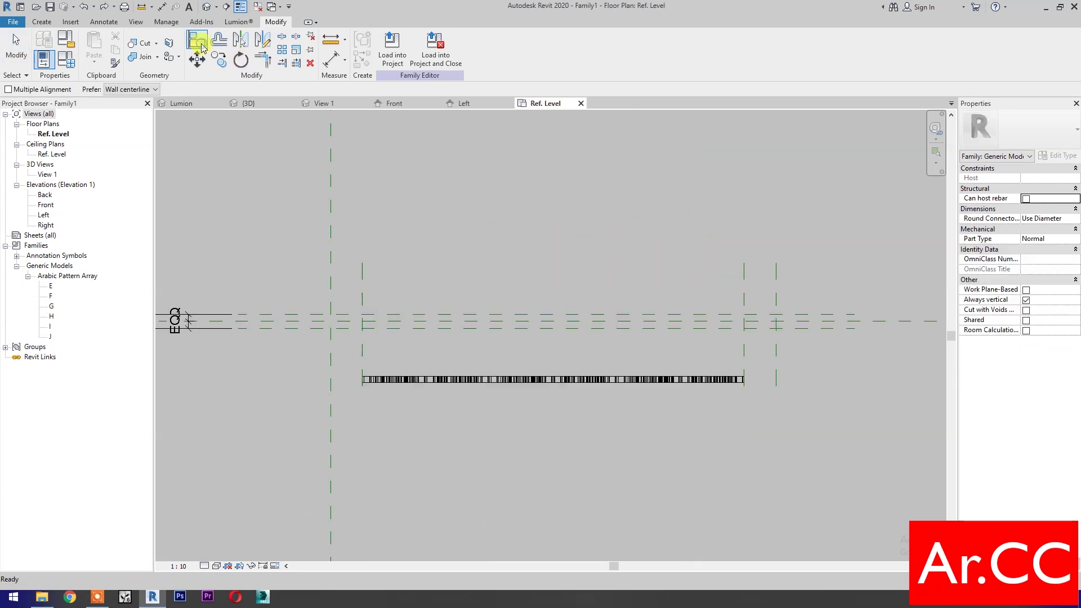
left_click(619, 323)
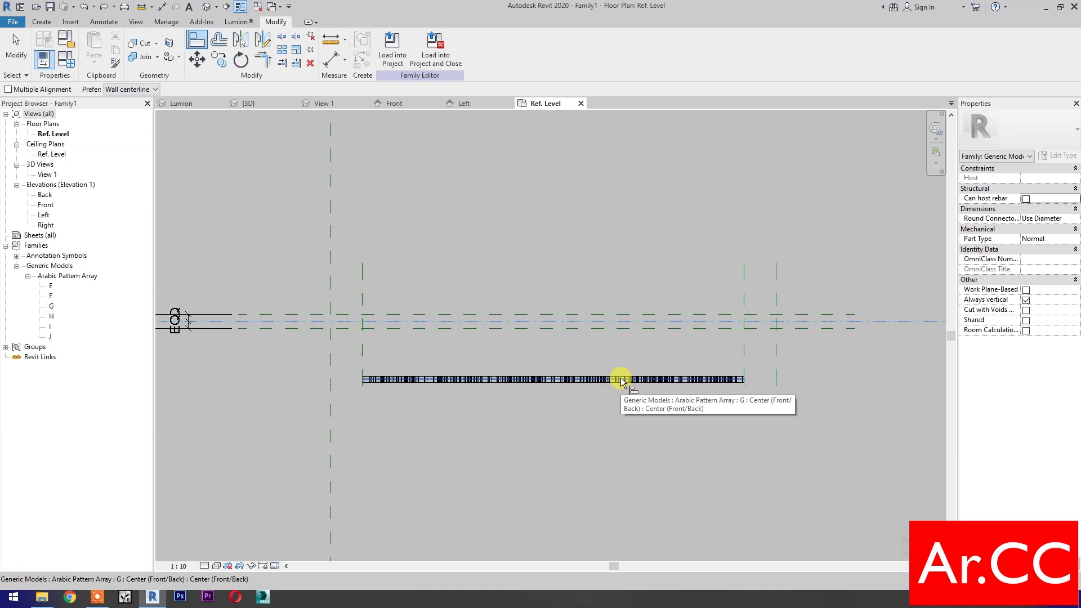
left_click(622, 380)
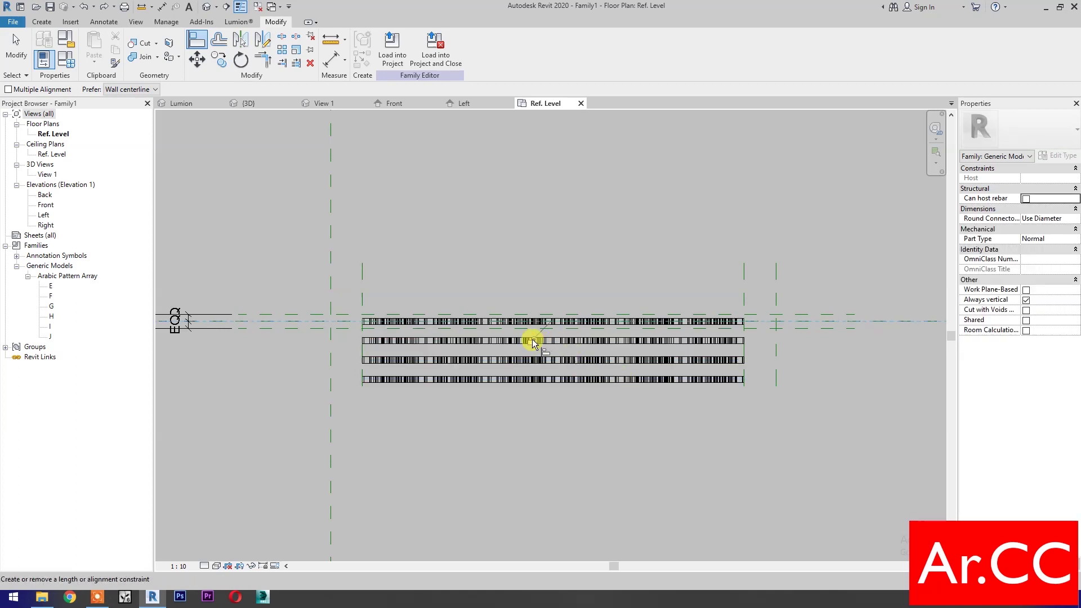
- Align and lock the center of the array's opposite end row to the same center front/back reference plane
left_click(890, 323)
left_click(722, 381)
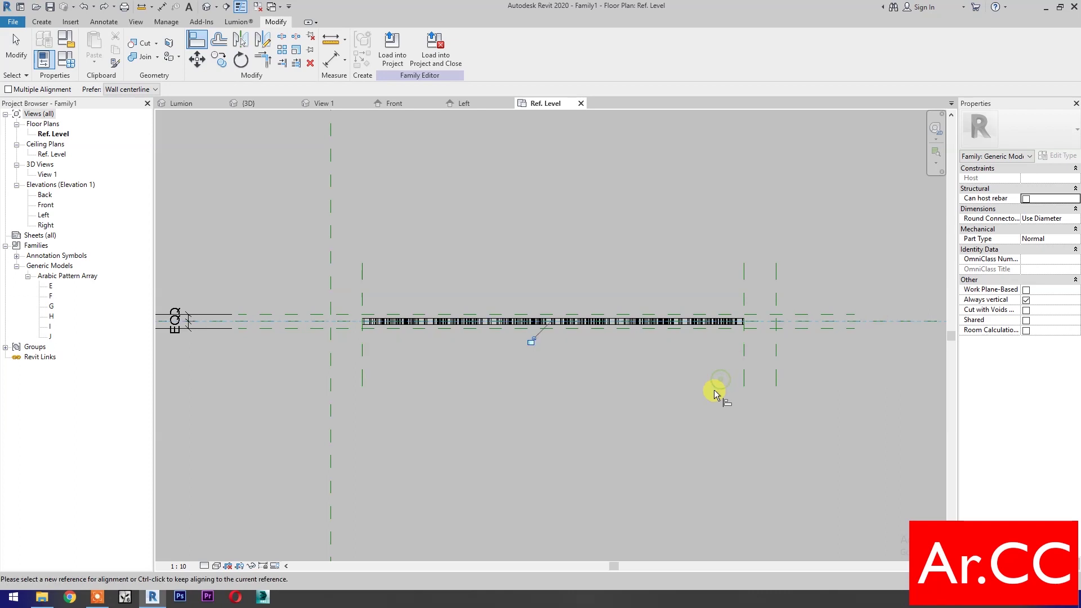
left_click(530, 342)
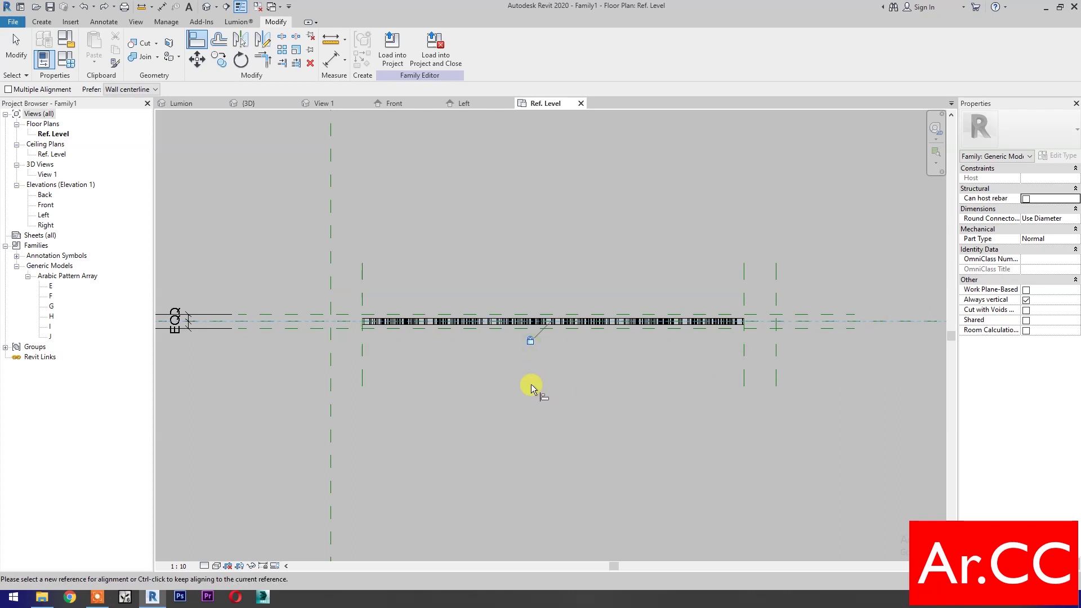
- In the Front elevation, start an extrusion and sketch two tall stile rectangles, about 200 × 2100 mm on the left and 260 × 2060 mm on the right
key("Escape")
key("Escape")
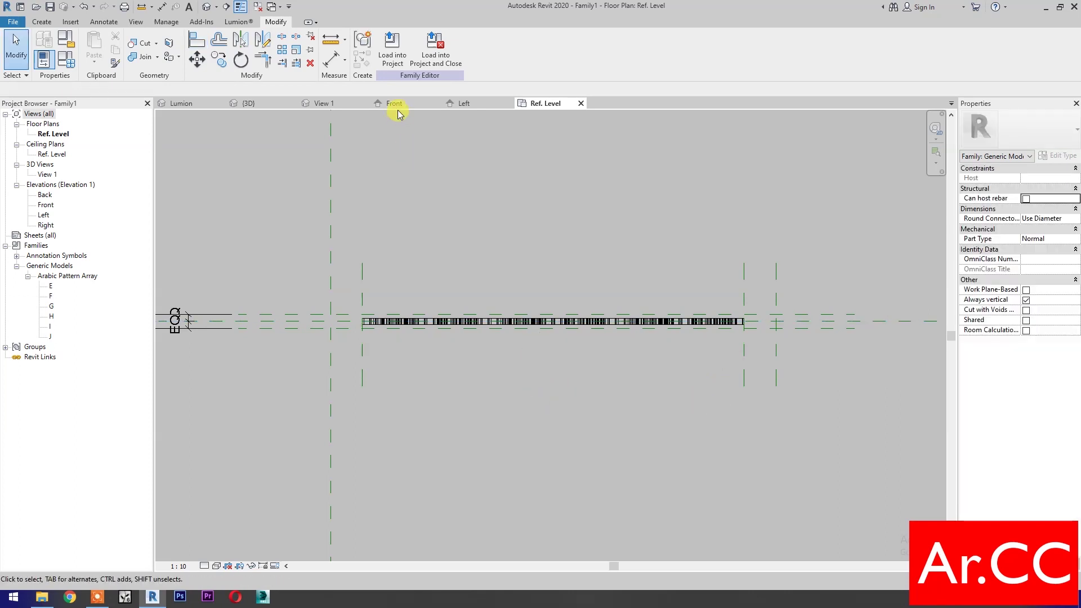
left_click(396, 104)
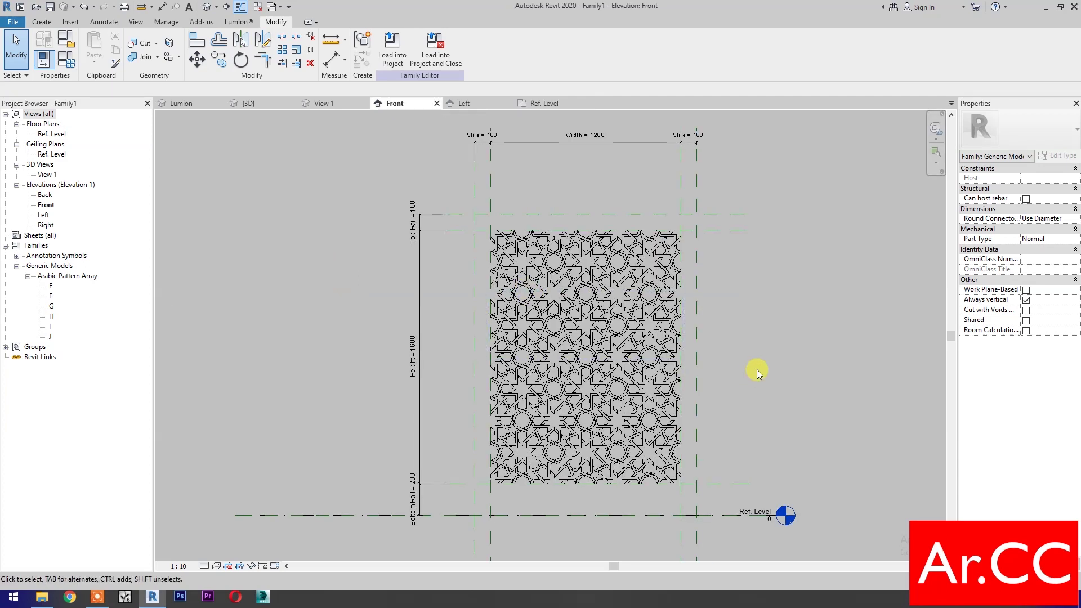
left_click(59, 42)
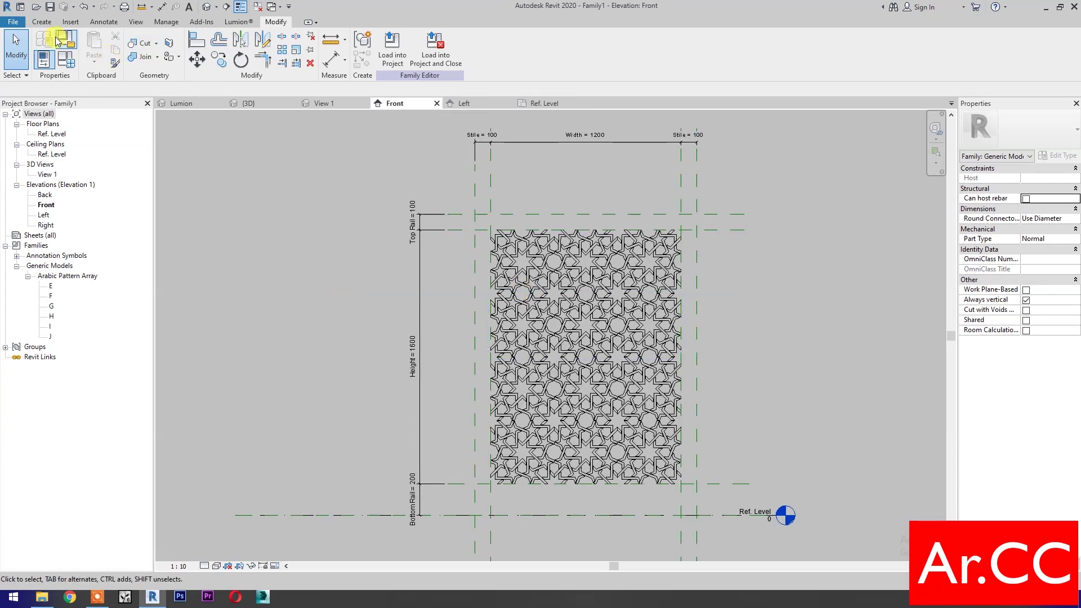
left_click(42, 22)
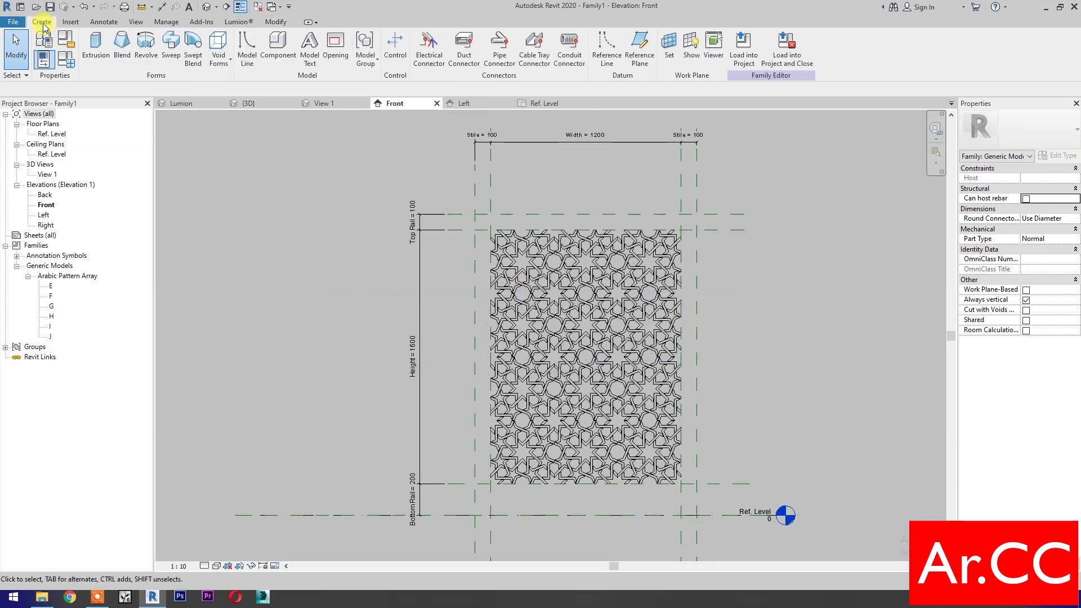
left_click(94, 50)
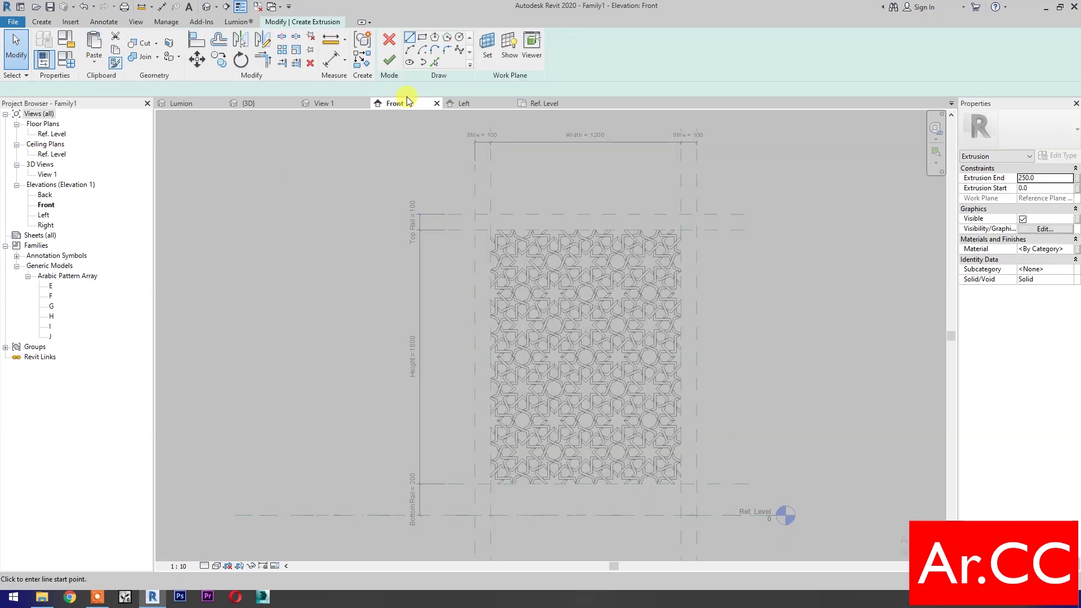
left_click(423, 43)
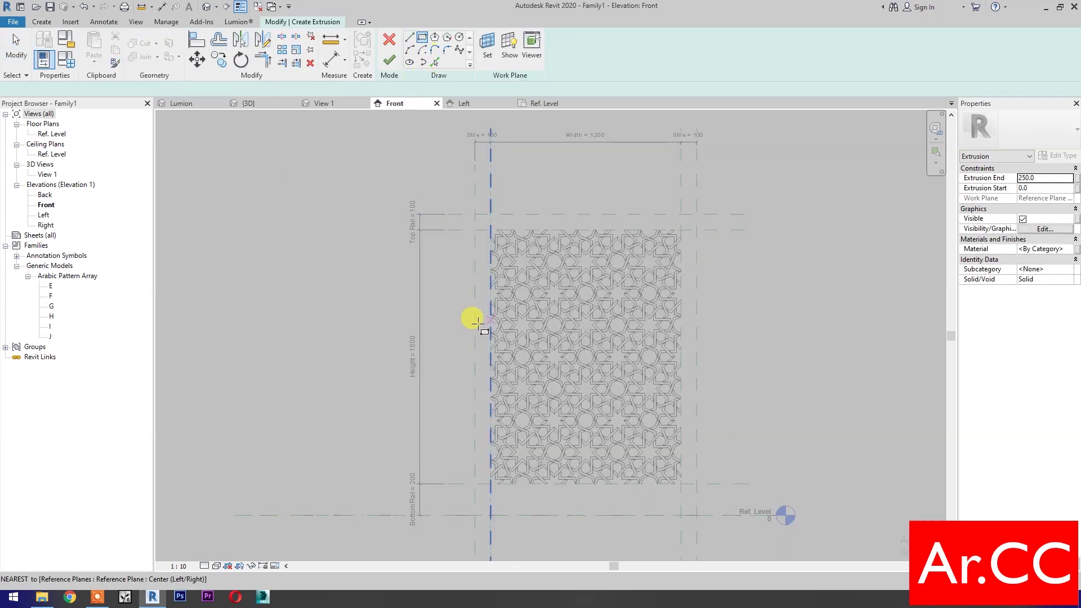
left_click(449, 201)
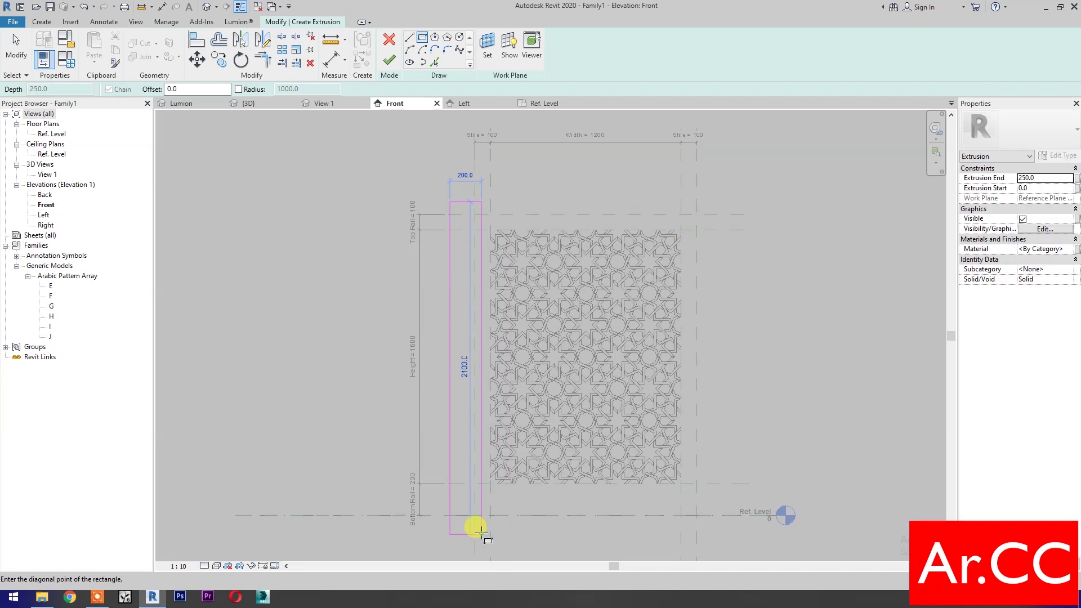
left_click(481, 534)
left_click(688, 200)
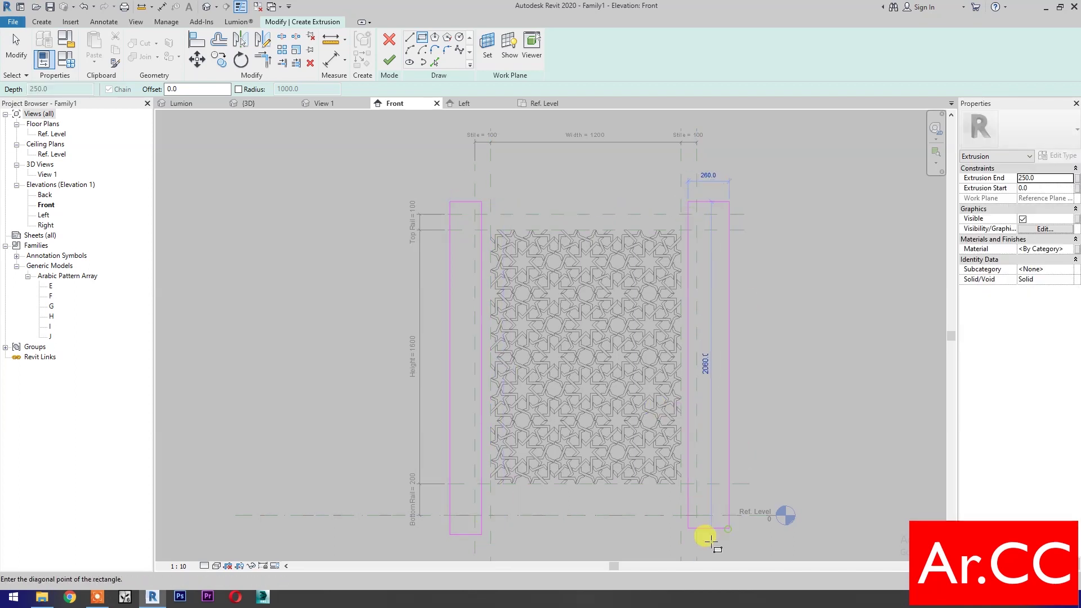
left_click(729, 529)
- Align and lock the left stile rectangle's edges to the left stile's two reference planes, the upper top-rail plane and the Ref. Level
left_click(196, 39)
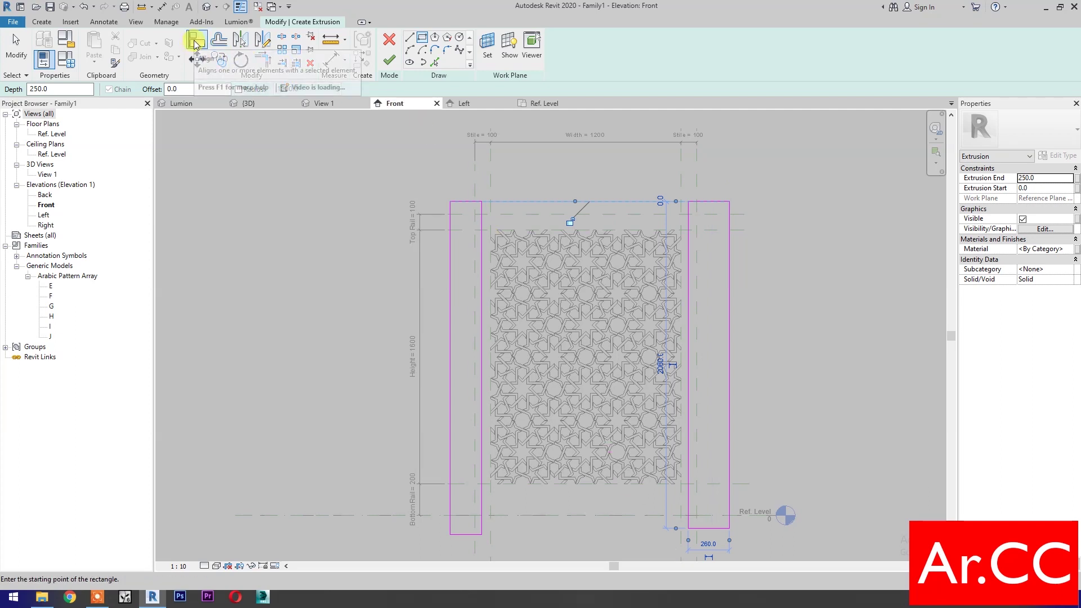
left_click(489, 178)
left_click(479, 223)
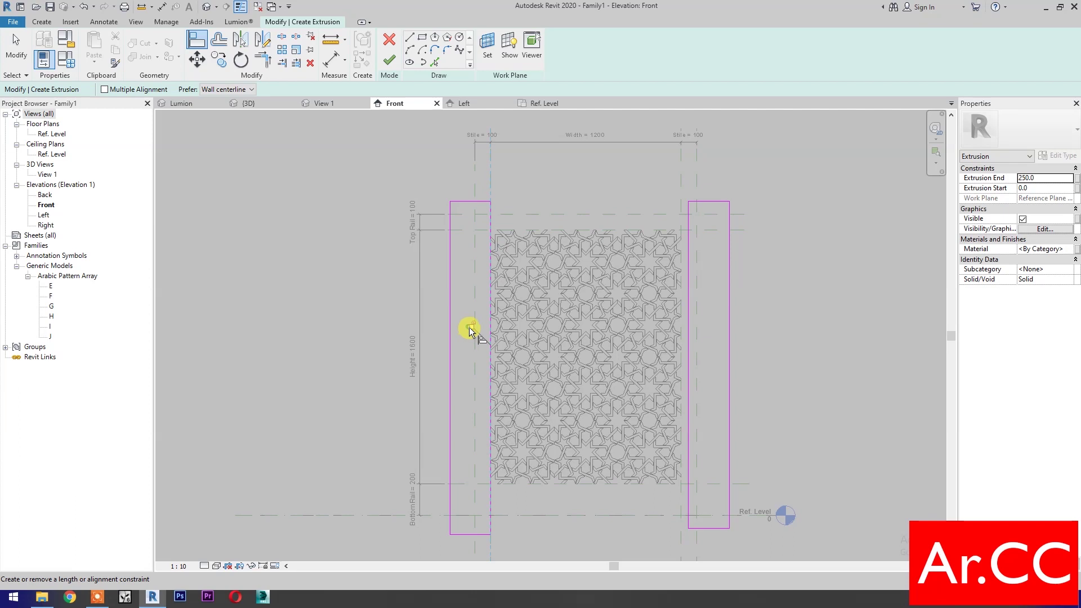
left_click(511, 217)
left_click(460, 201)
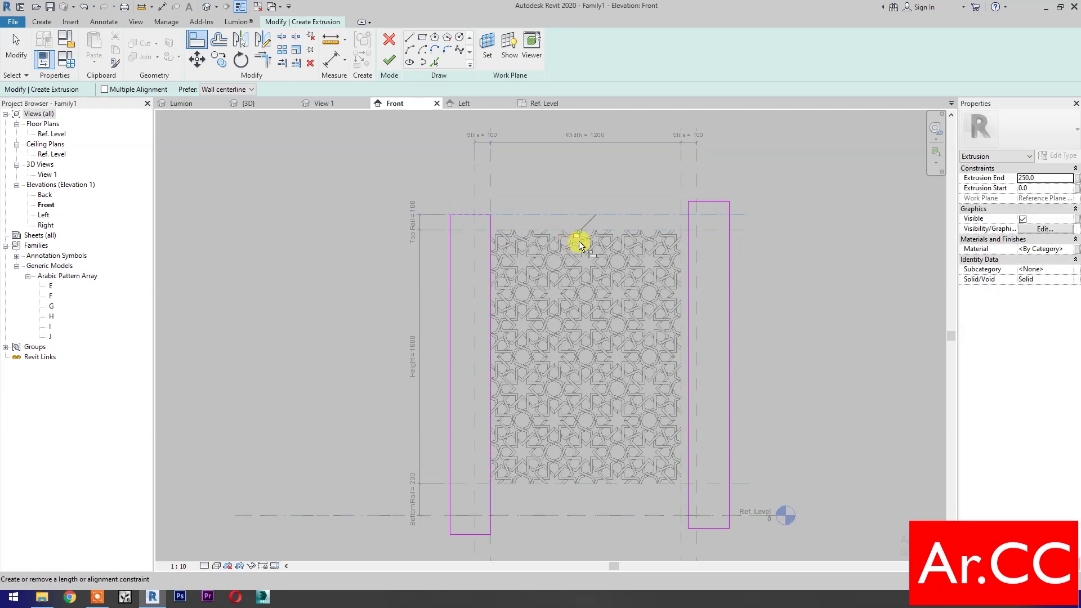
left_click(508, 516)
left_click(471, 535)
left_click(476, 543)
left_click(451, 454)
- Align and lock the right stile rectangle to the right stile planes, the upper top-rail plane and the Ref. Level, and finish the extrusion
left_click(679, 168)
left_click(689, 226)
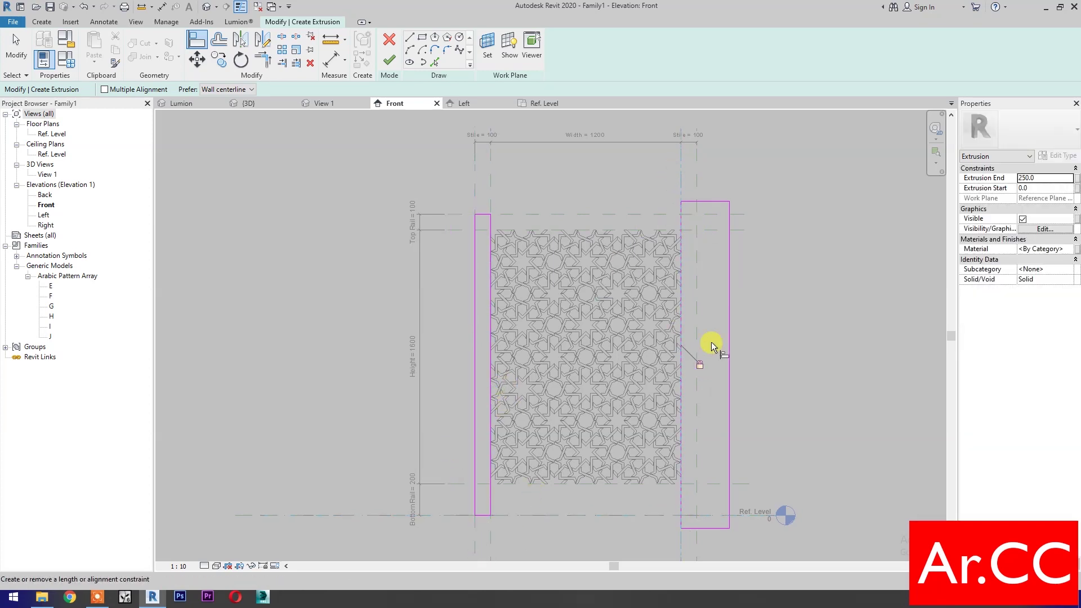
left_click(705, 214)
left_click(705, 201)
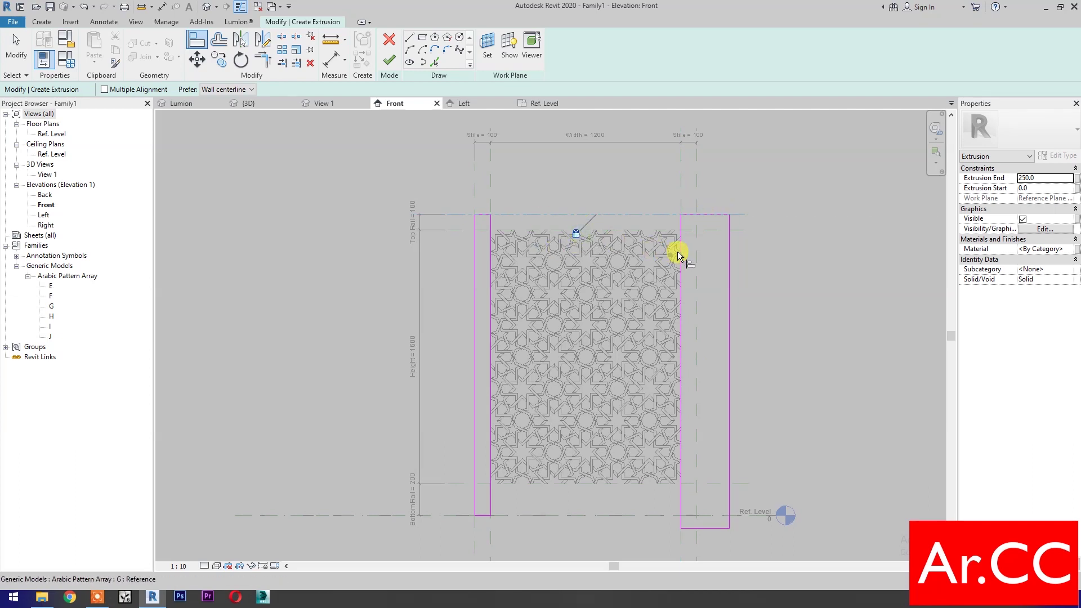
left_click(698, 275)
left_click(729, 411)
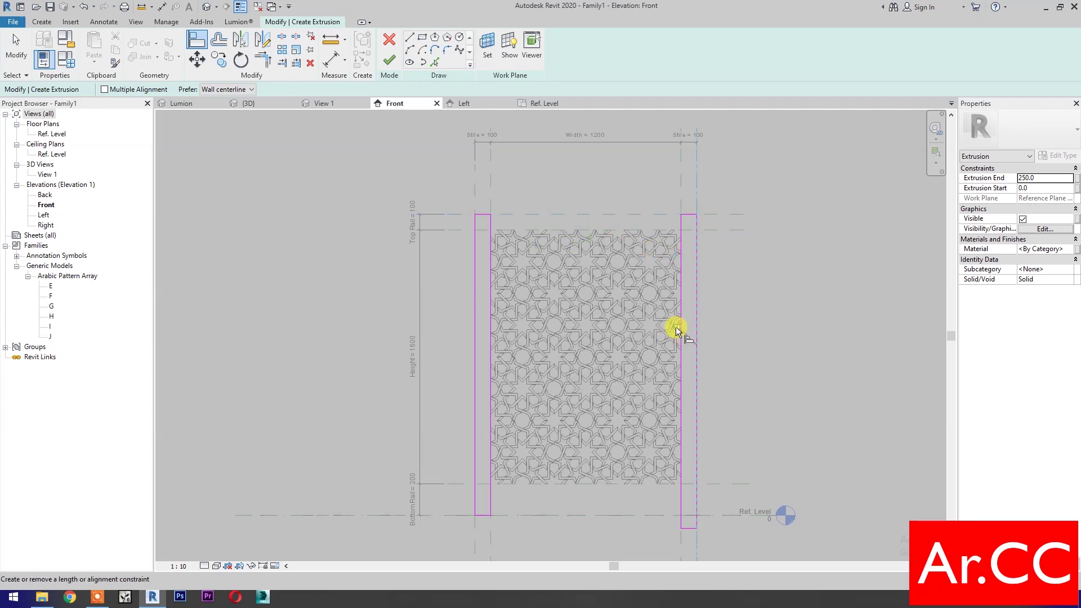
left_click(660, 513)
left_click(688, 528)
left_click(530, 497)
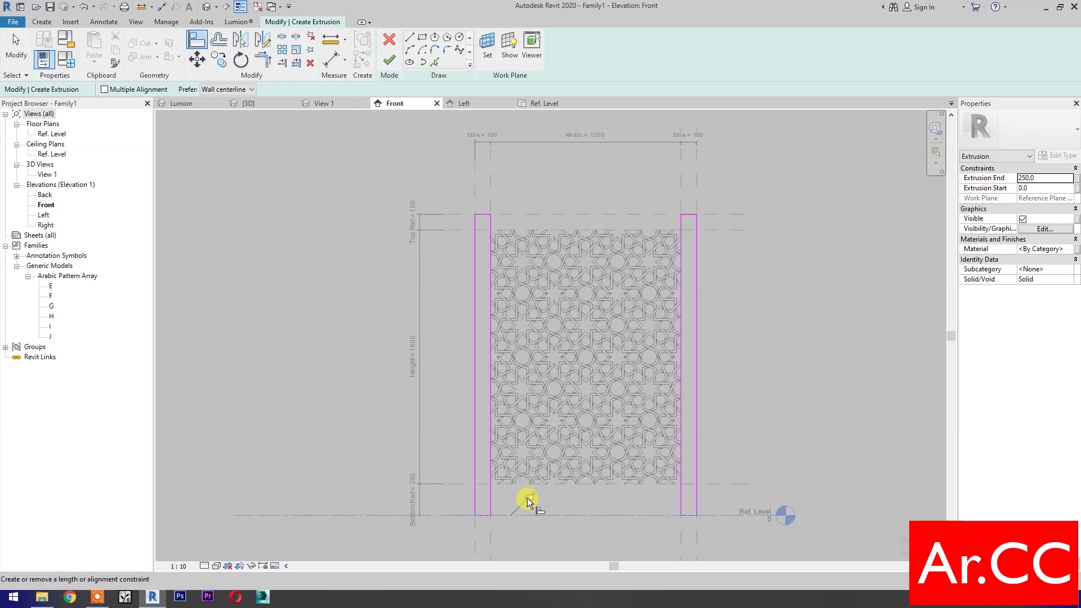
left_click(390, 62)
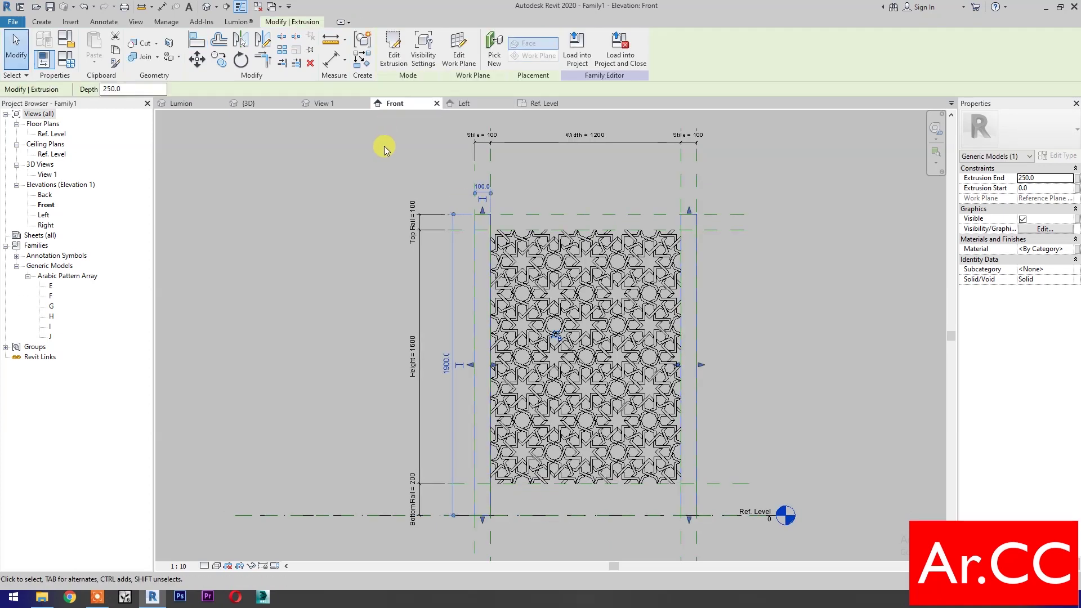
- In the Ref. Level plan, stretch the stile extrusion's back face outward, and align and lock it to the back thickness reference plane
left_click(554, 107)
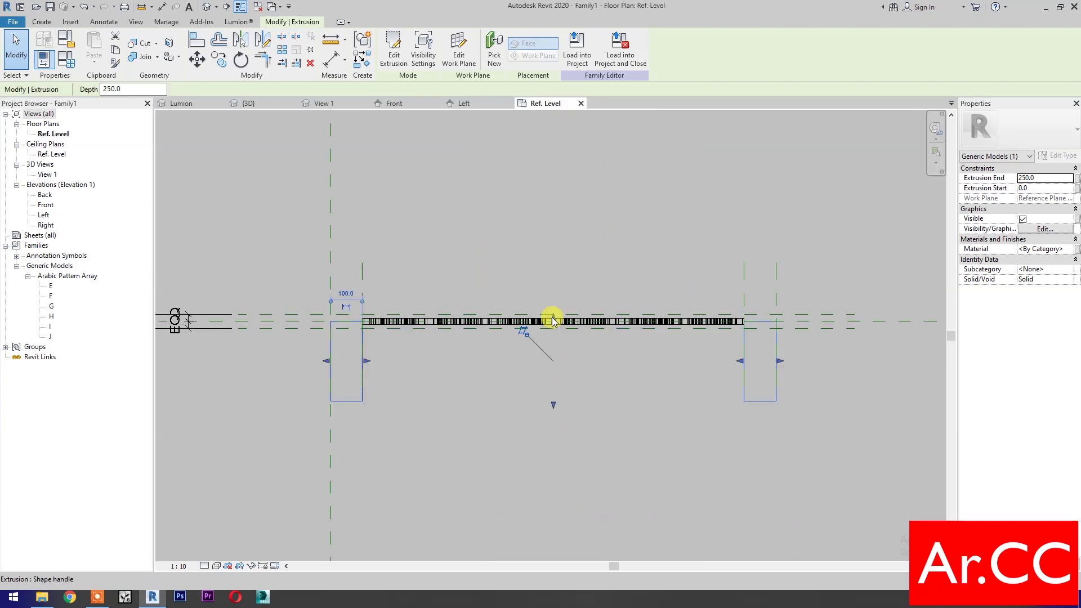
left_click_drag(554, 320, 553, 276)
left_click(195, 41)
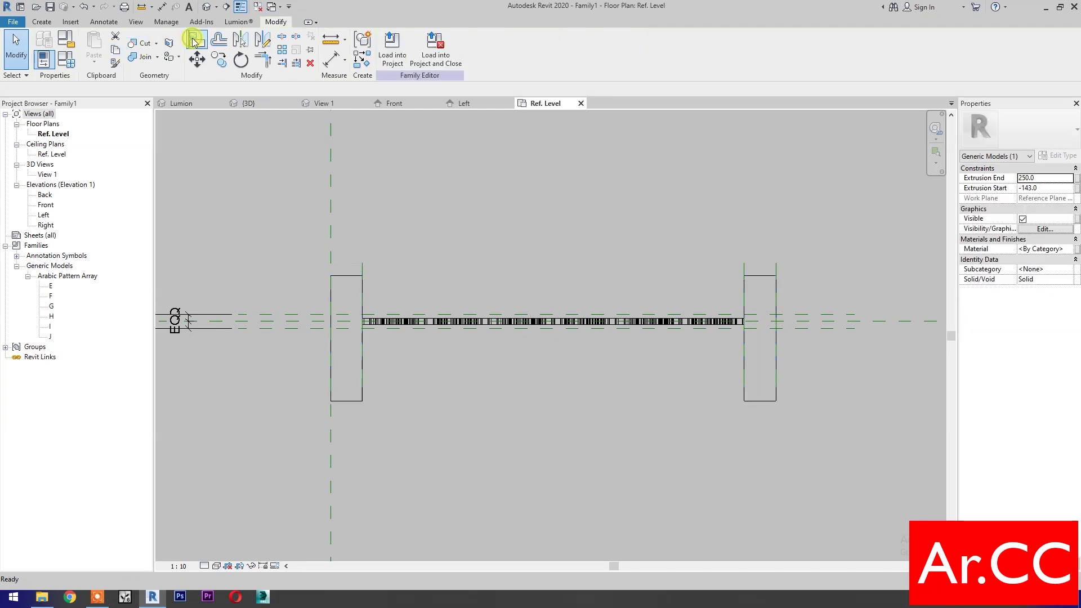
left_click(291, 316)
left_click(353, 276)
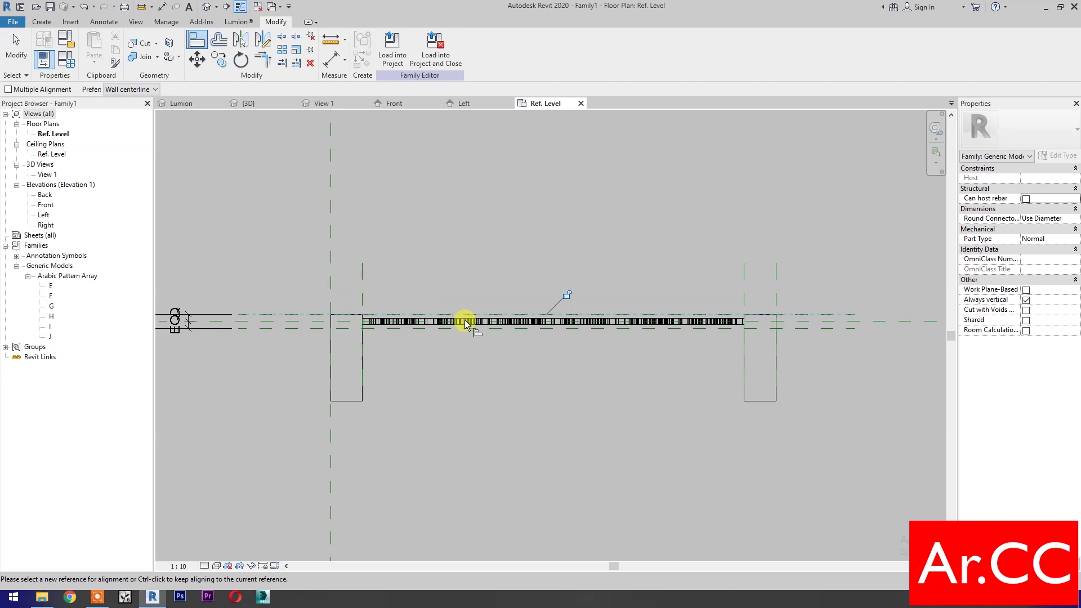
left_click(568, 294)
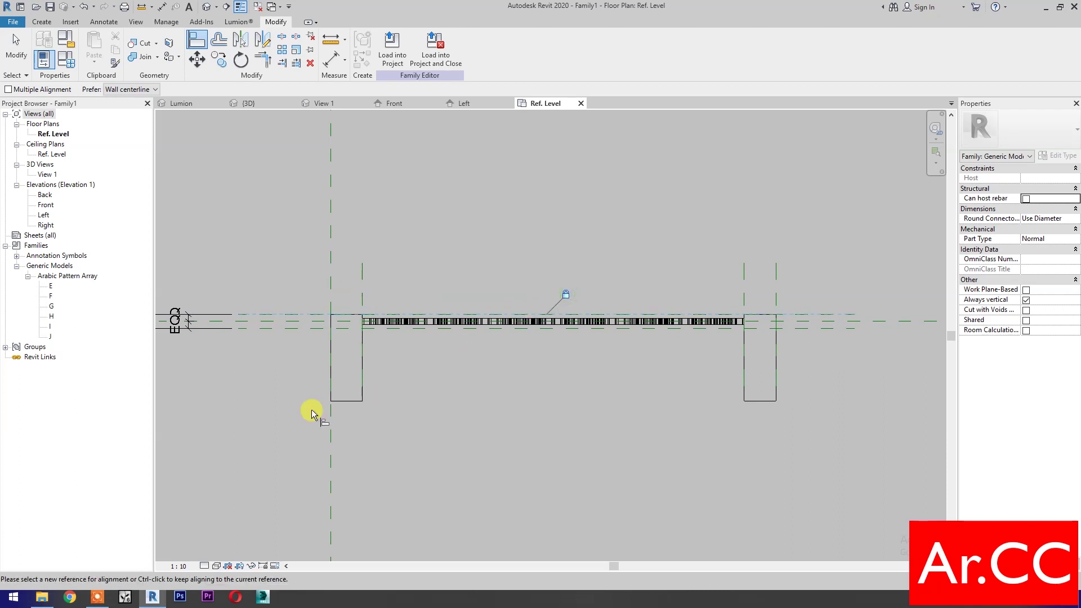
- Align and lock the stile extrusion's front face to the front thickness reference plane
left_click(285, 329)
left_click(345, 402)
left_click(527, 349)
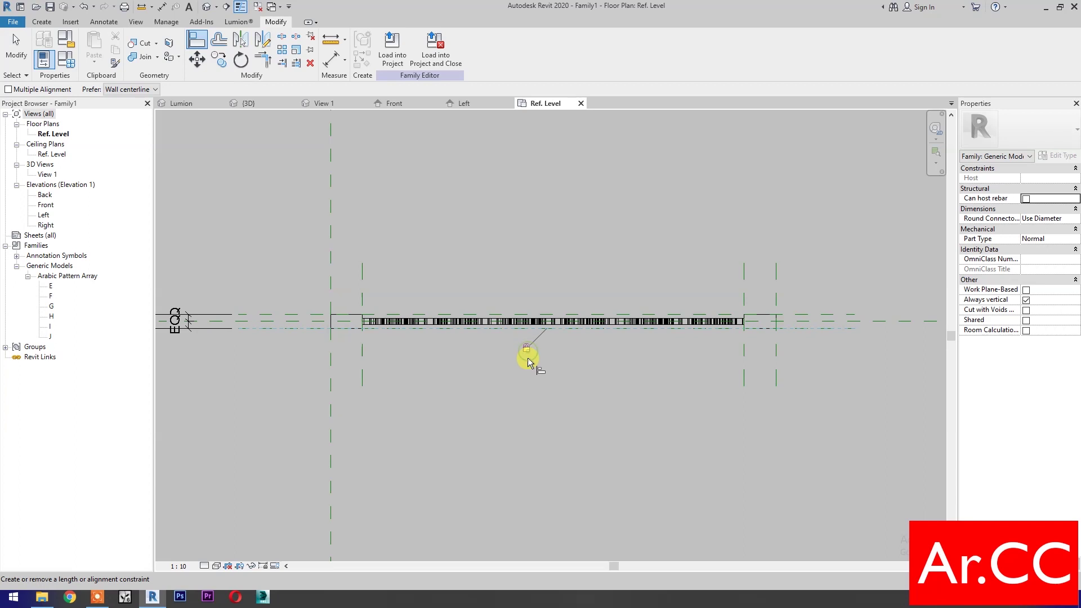
key("Escape")
key("Escape")
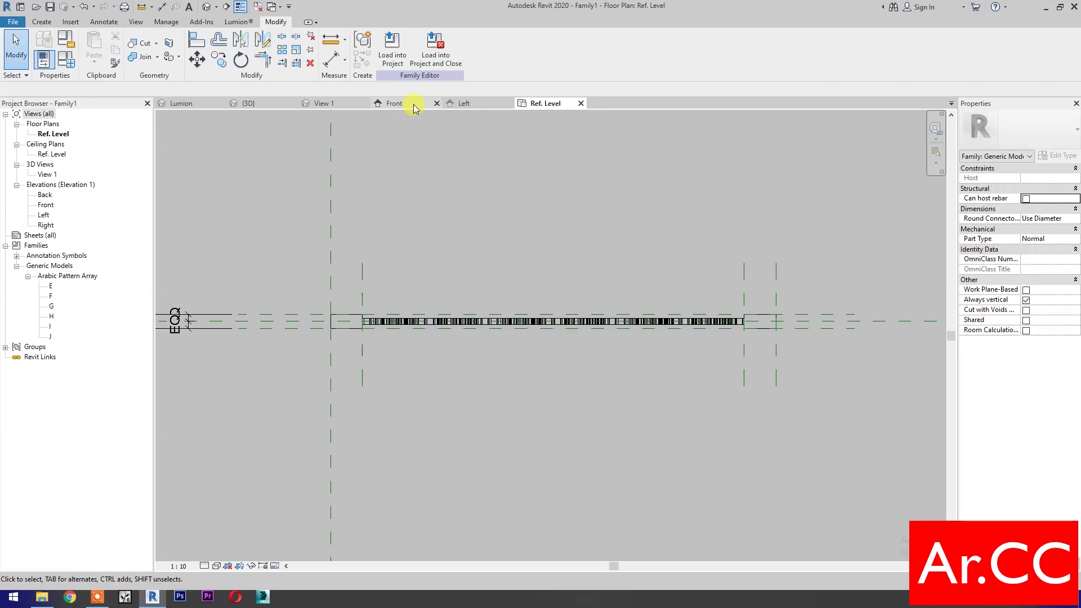
- In the Front elevation, start another extrusion and sketch rail rectangles, about 1000 × 200 mm above the pattern and 1040 × 280 mm below it
left_click(395, 104)
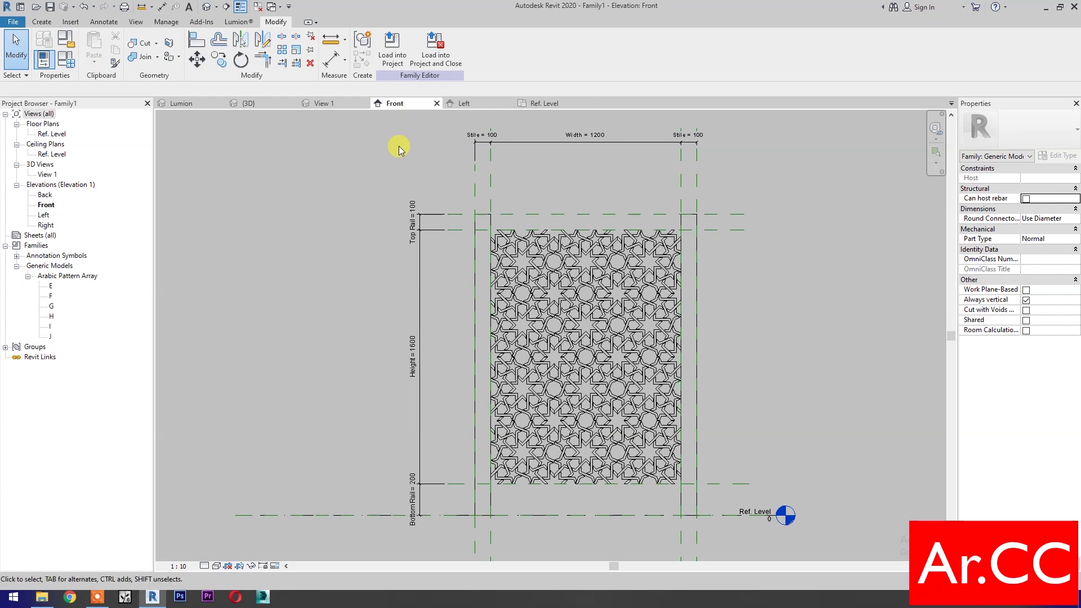
left_click(41, 23)
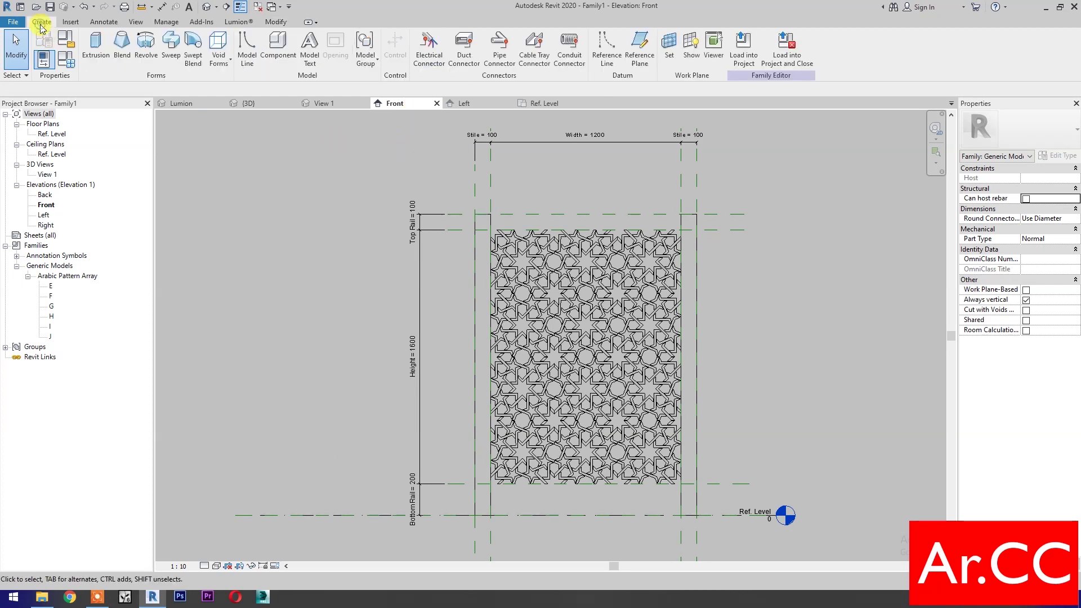
left_click(96, 51)
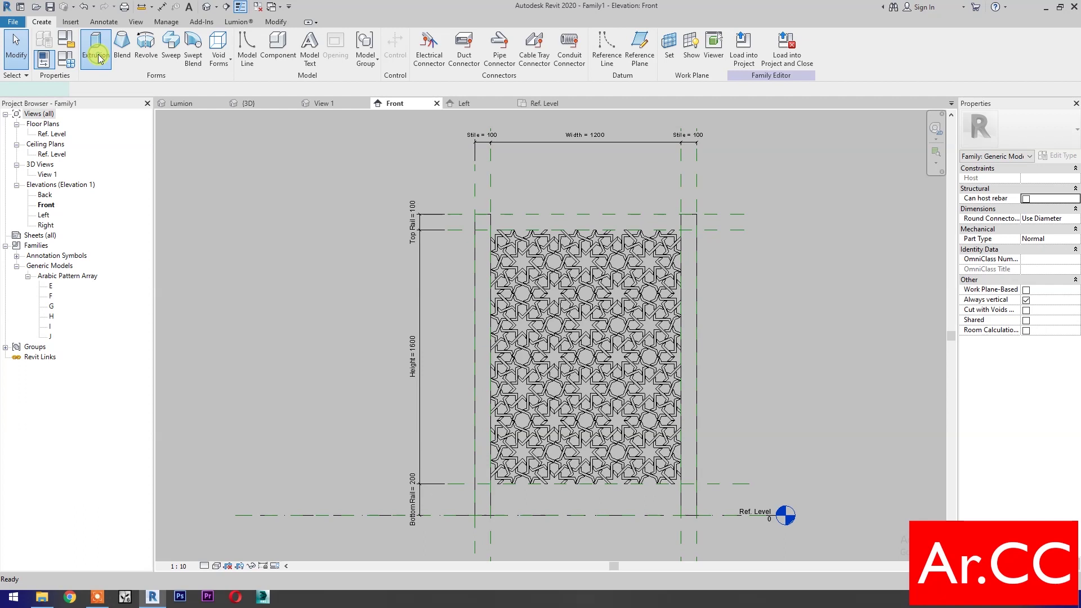
left_click(423, 37)
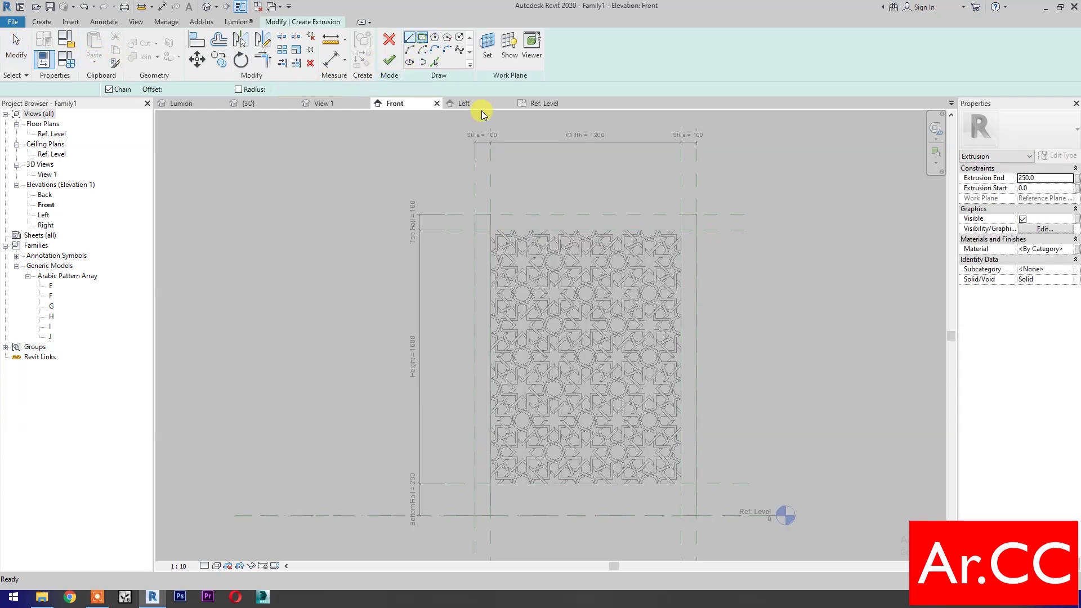
left_click(506, 192)
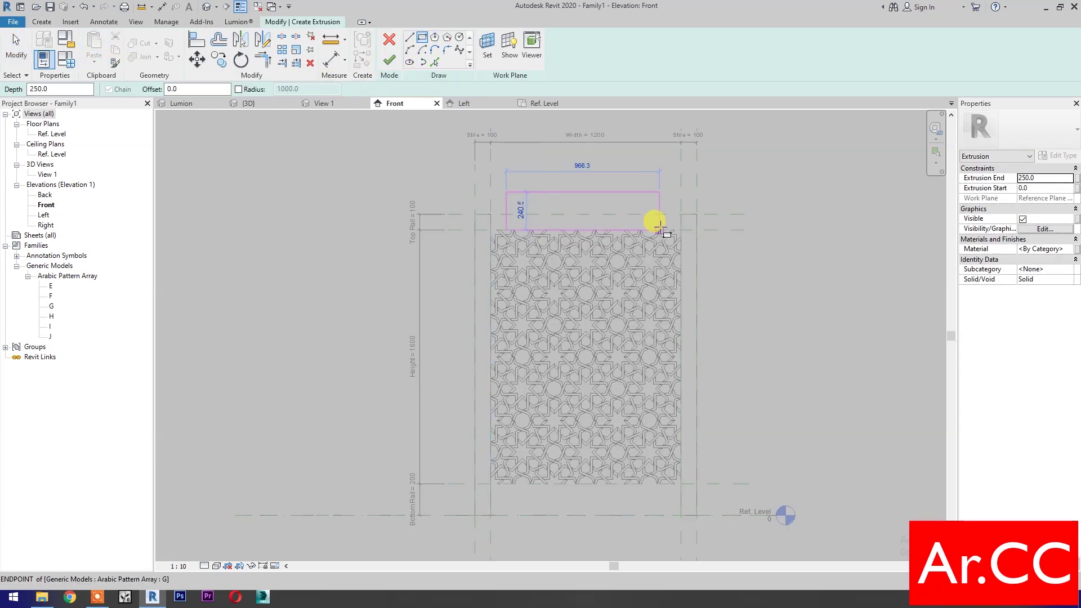
left_click(665, 223)
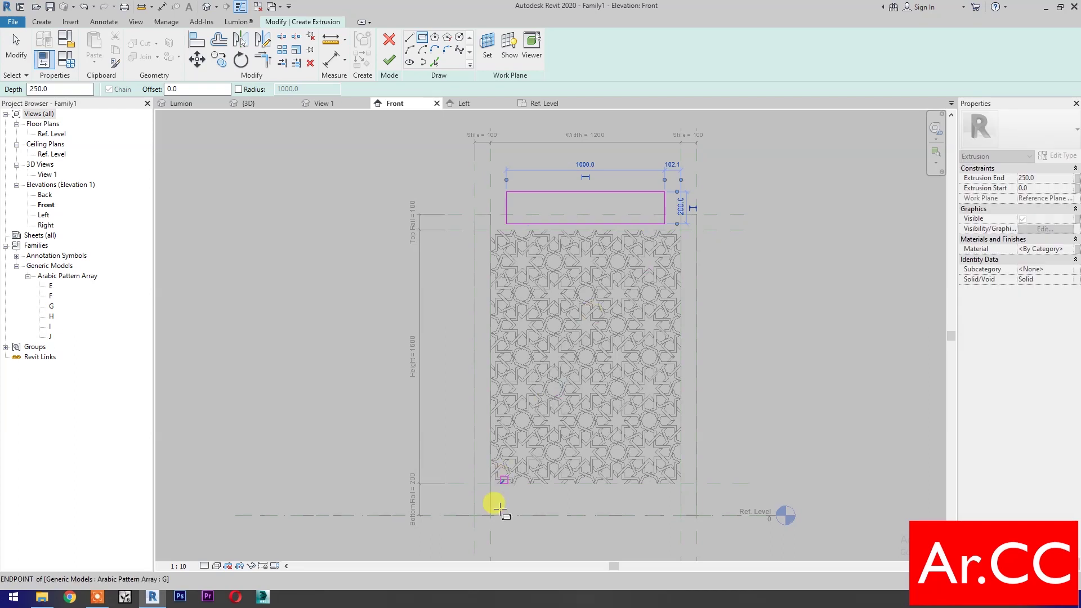
left_click(506, 539)
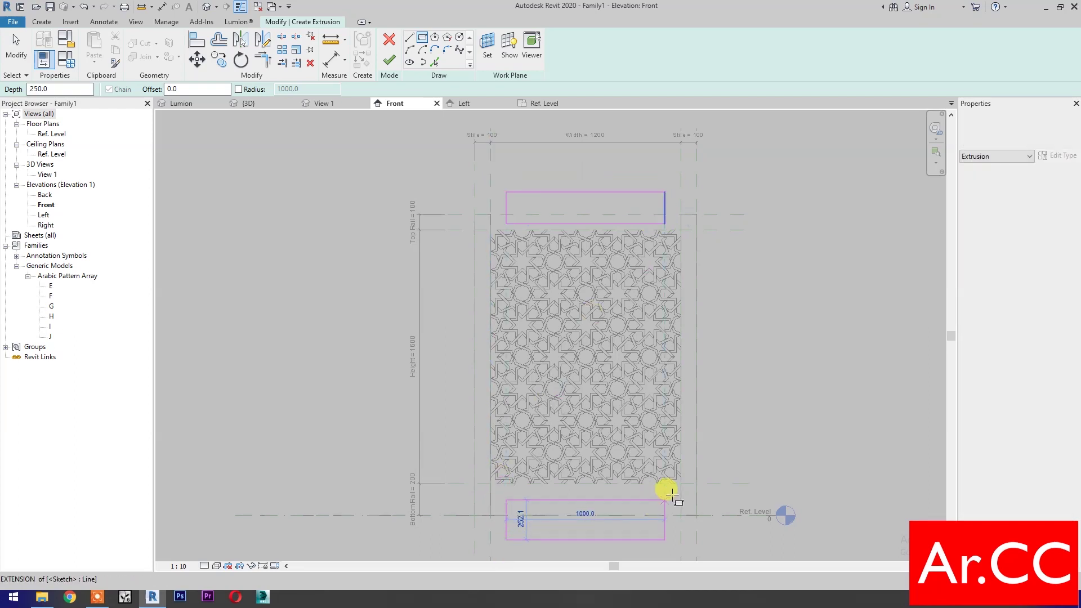
left_click(670, 495)
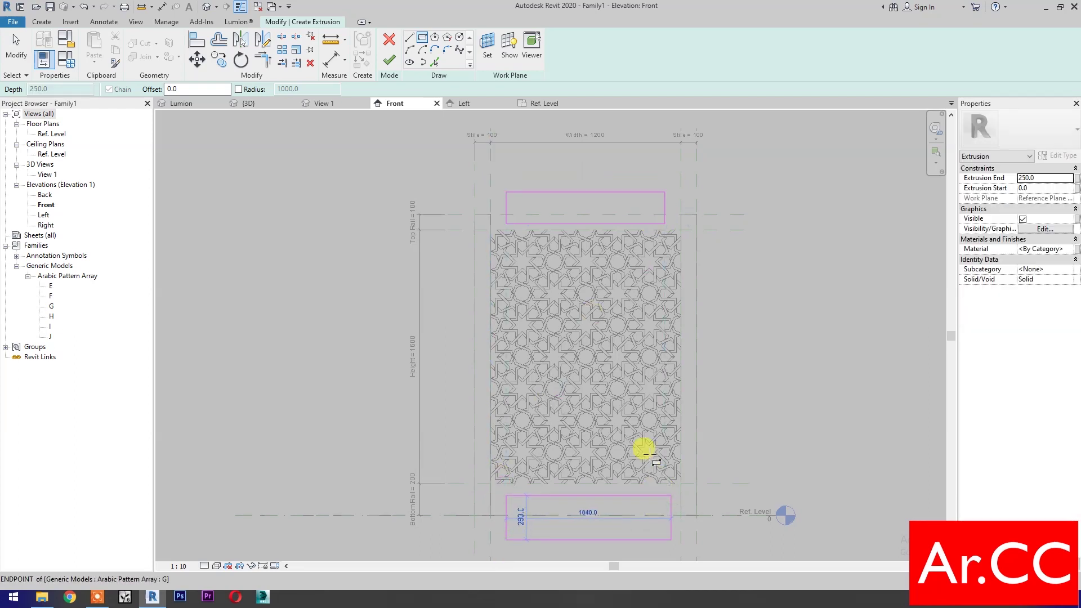
- Align and lock the upper rail rectangle to the two top-rail reference planes and the inner reference planes of both stiles
left_click(194, 41)
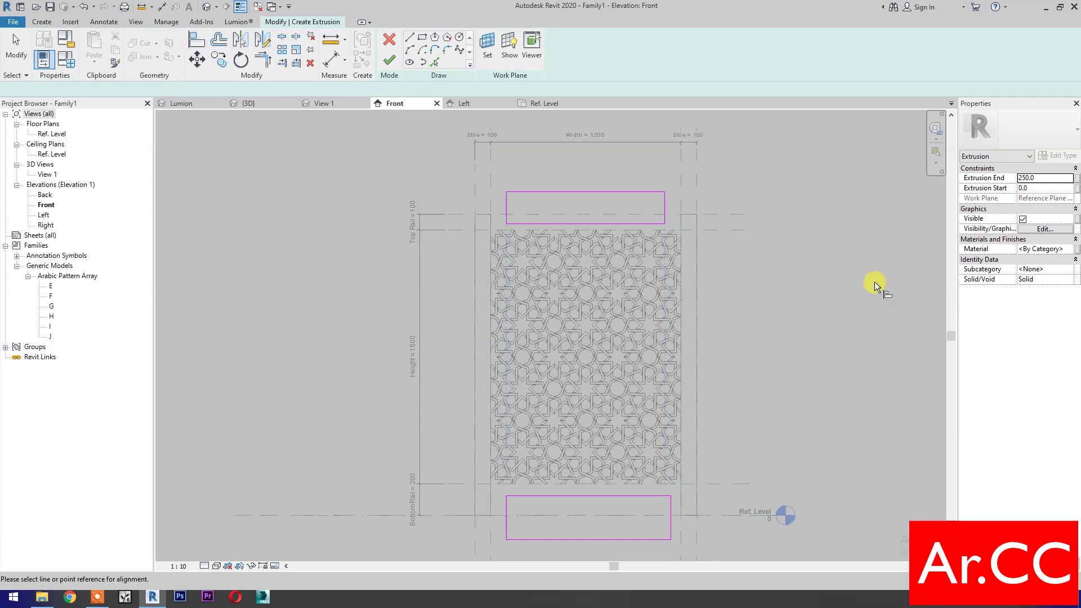
left_click(733, 231)
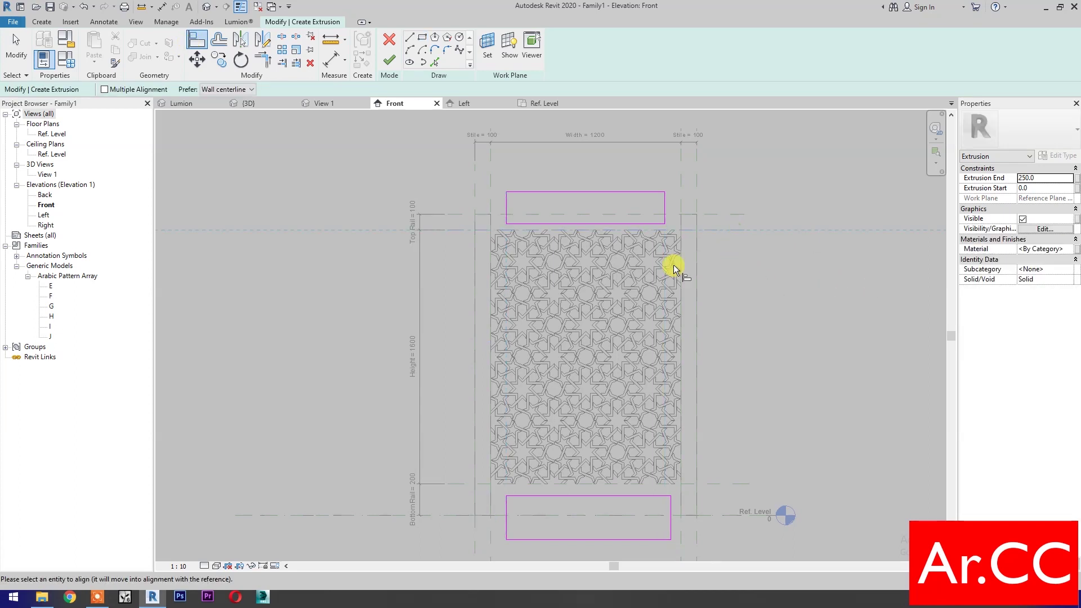
left_click(592, 223)
left_click(722, 215)
left_click(603, 193)
left_click(490, 186)
left_click(508, 222)
left_click(684, 188)
left_click(668, 222)
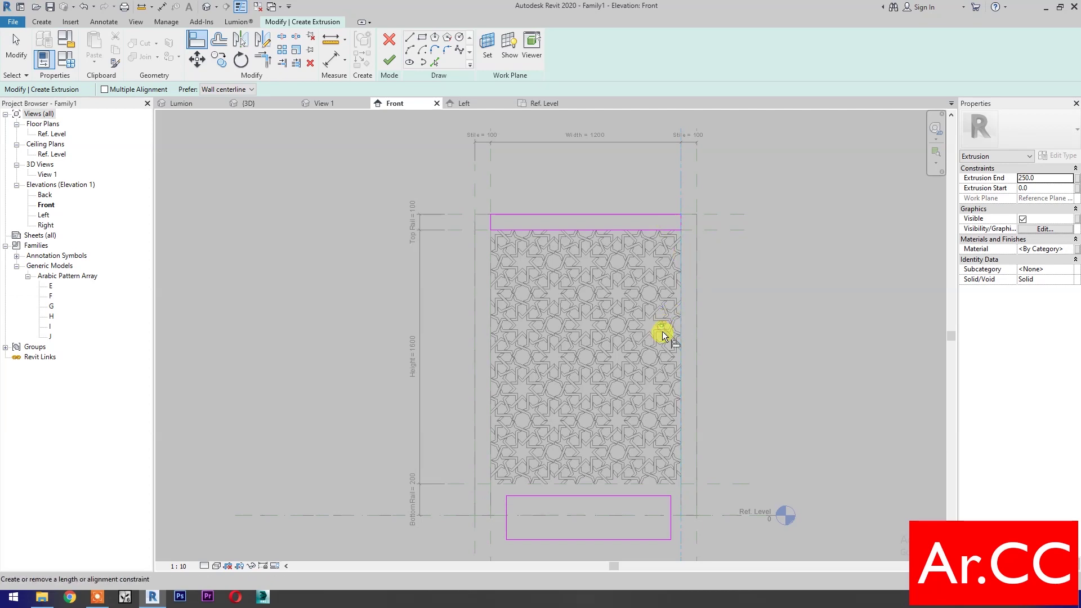
- Align and lock the lower rail rectangle to the two bottom-rail reference planes and both stiles' inner reference planes, and finish the rail extrusion
left_click(722, 483)
left_click(647, 495)
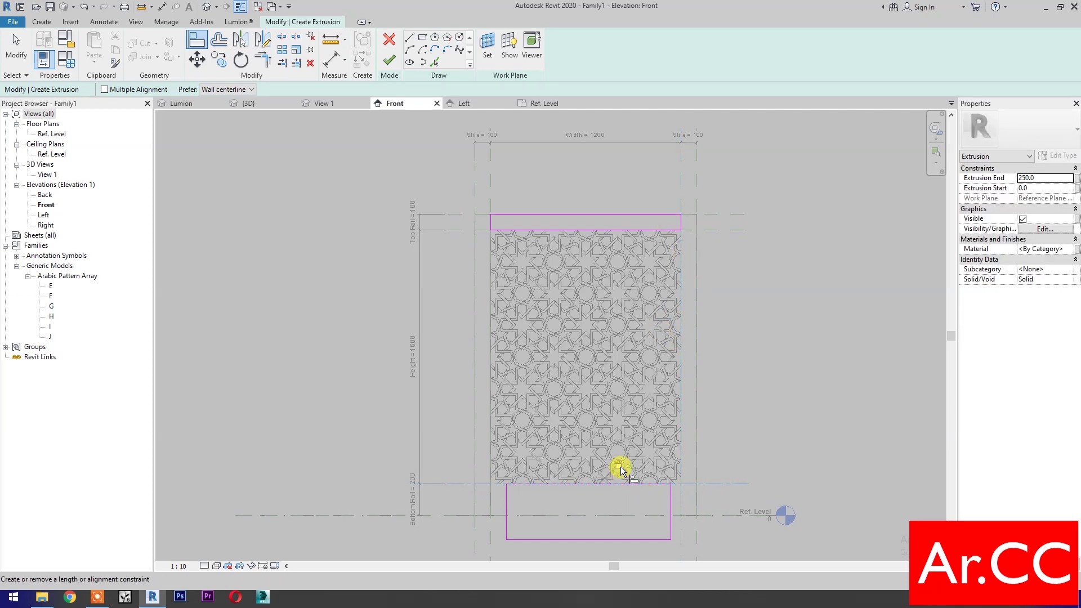
left_click(489, 546)
left_click(492, 516)
left_click(680, 546)
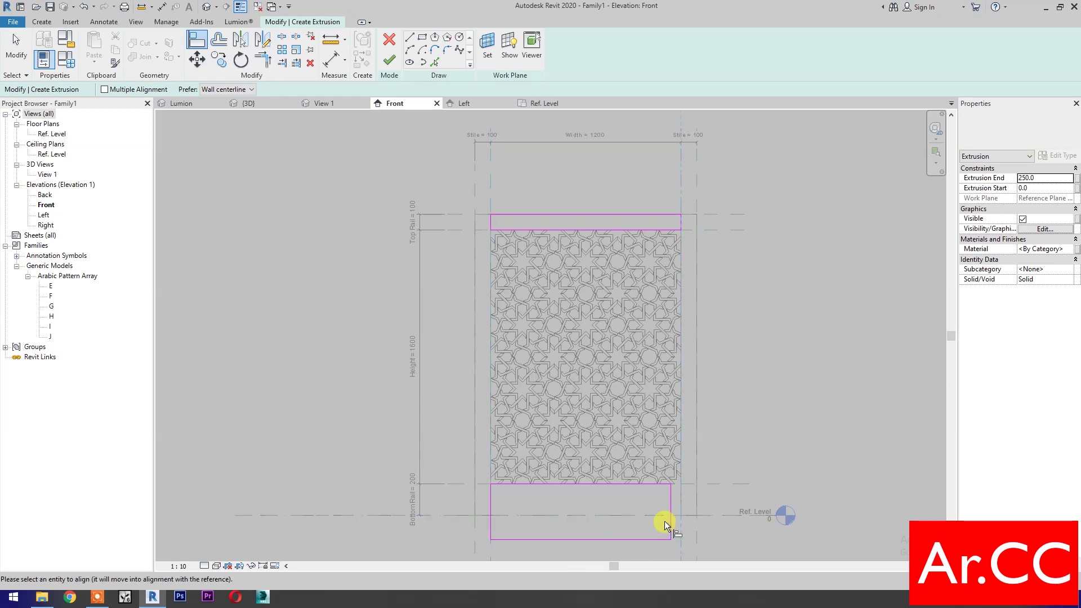
left_click(672, 529)
left_click(718, 515)
left_click(654, 538)
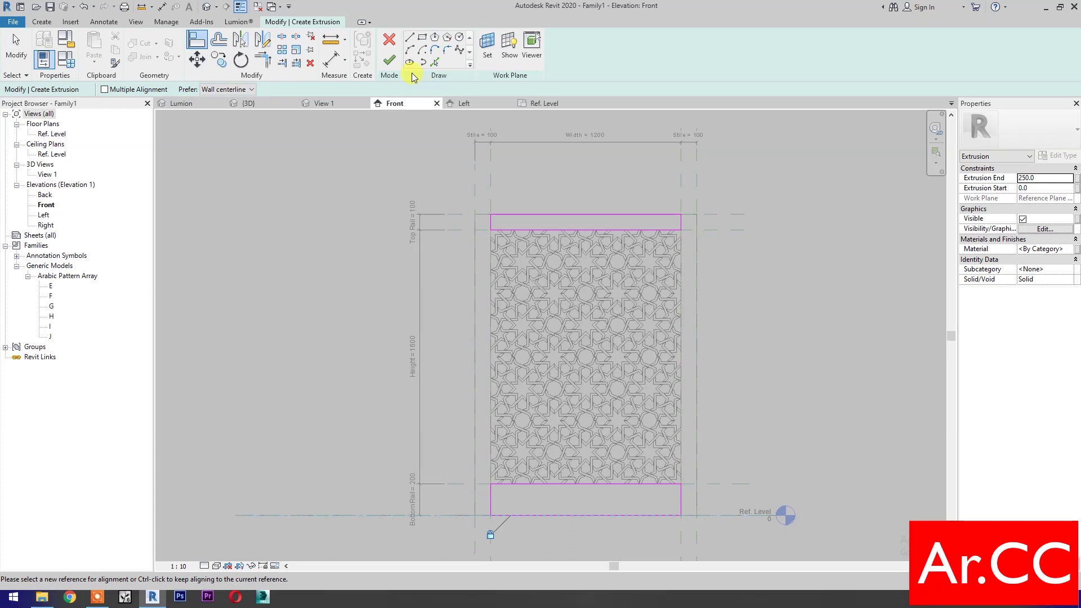
left_click(389, 61)
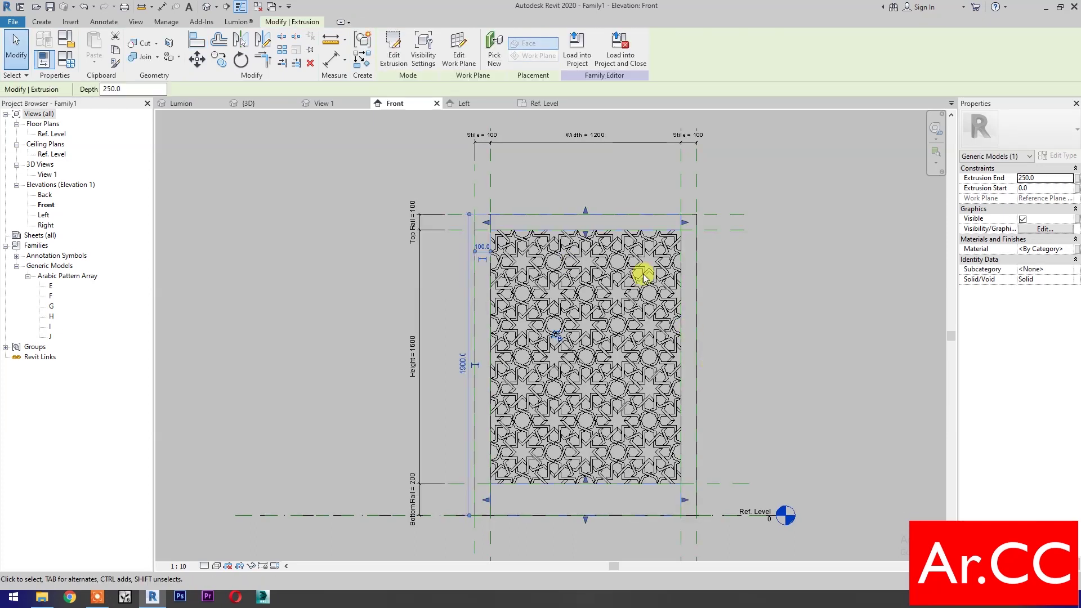
- In the Ref. Level plan, stretch the rail extrusion's back face outward, and align and lock its back and front faces to the frame thickness reference planes
left_click(545, 104)
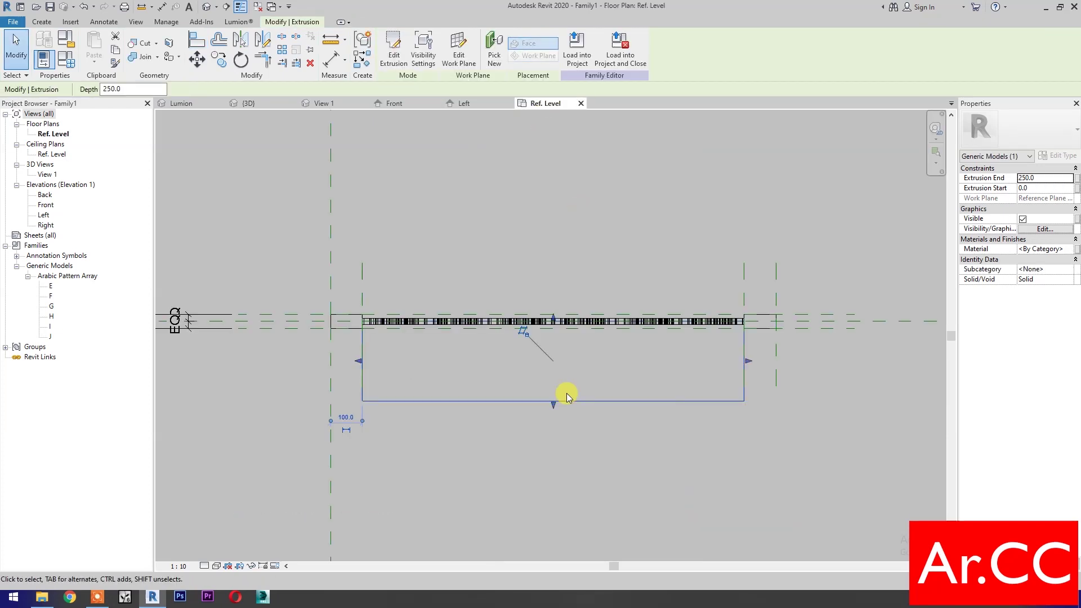
left_click_drag(554, 321, 552, 284)
left_click(194, 41)
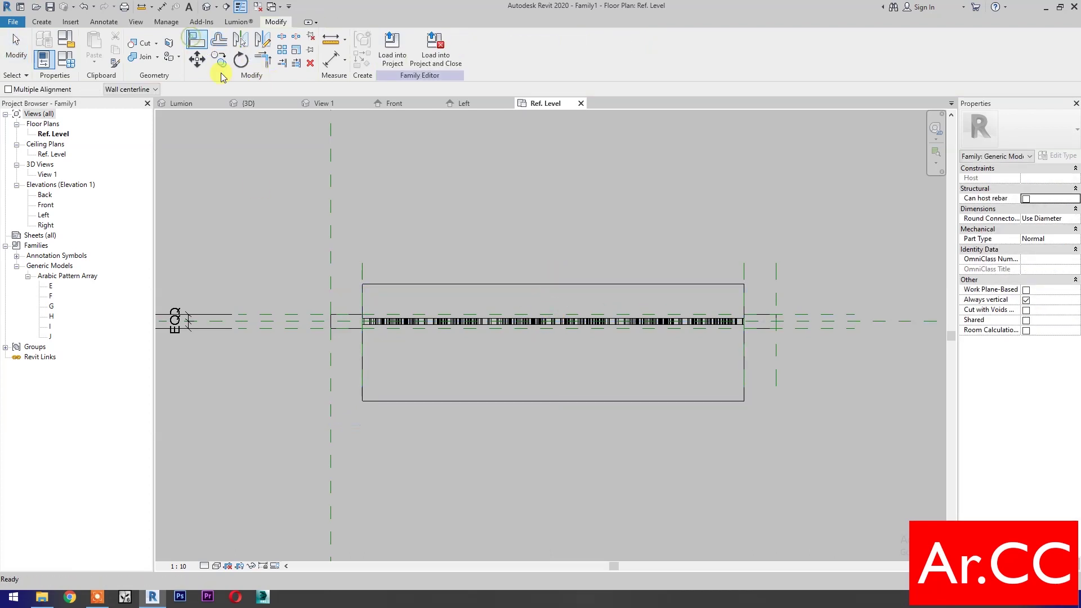
left_click(289, 314)
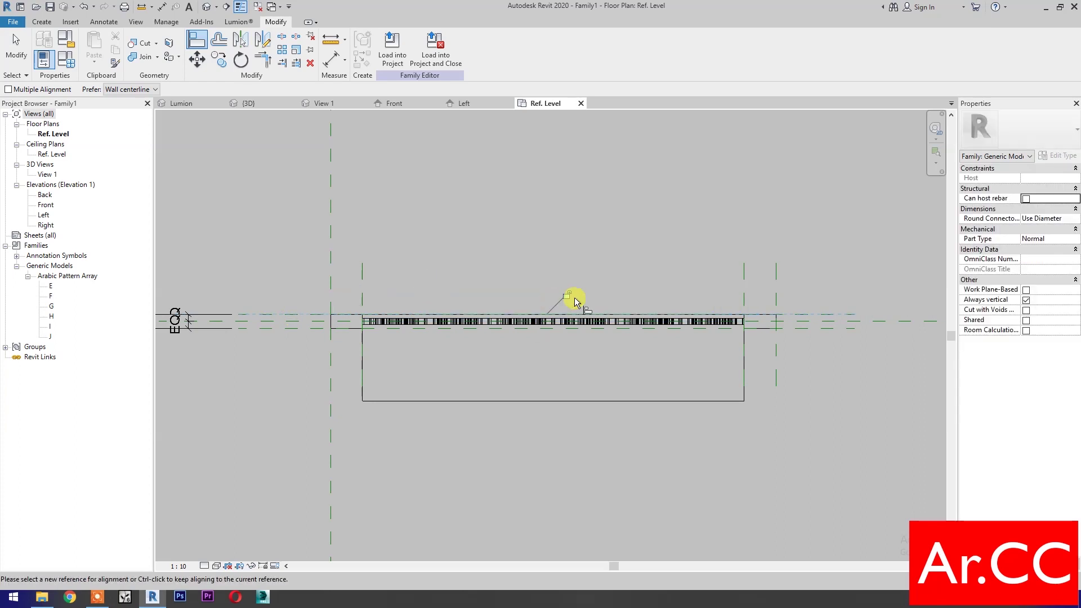
left_click(297, 330)
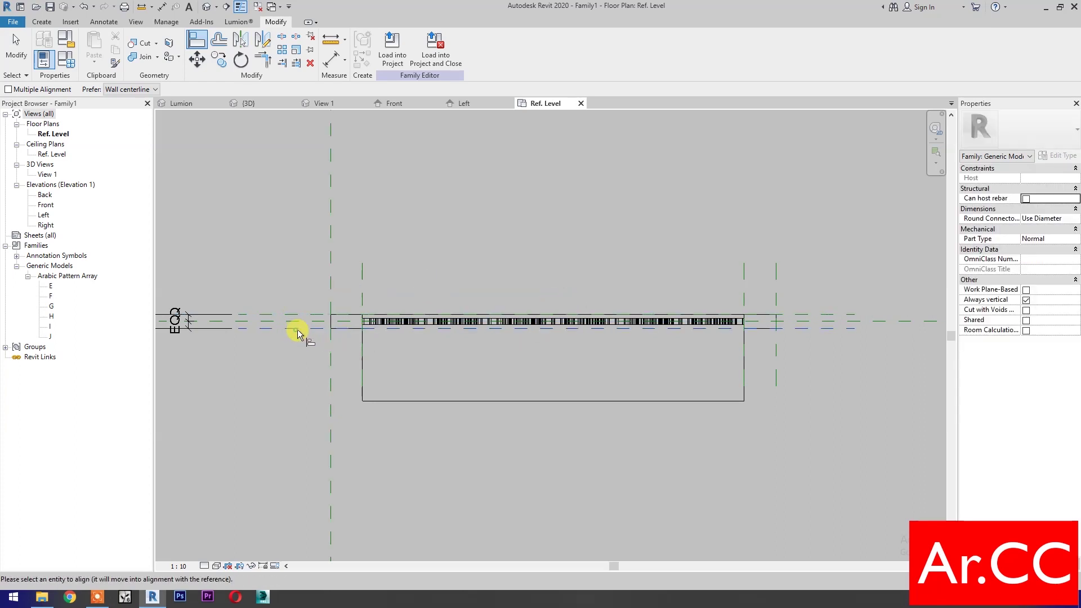
left_click(543, 401)
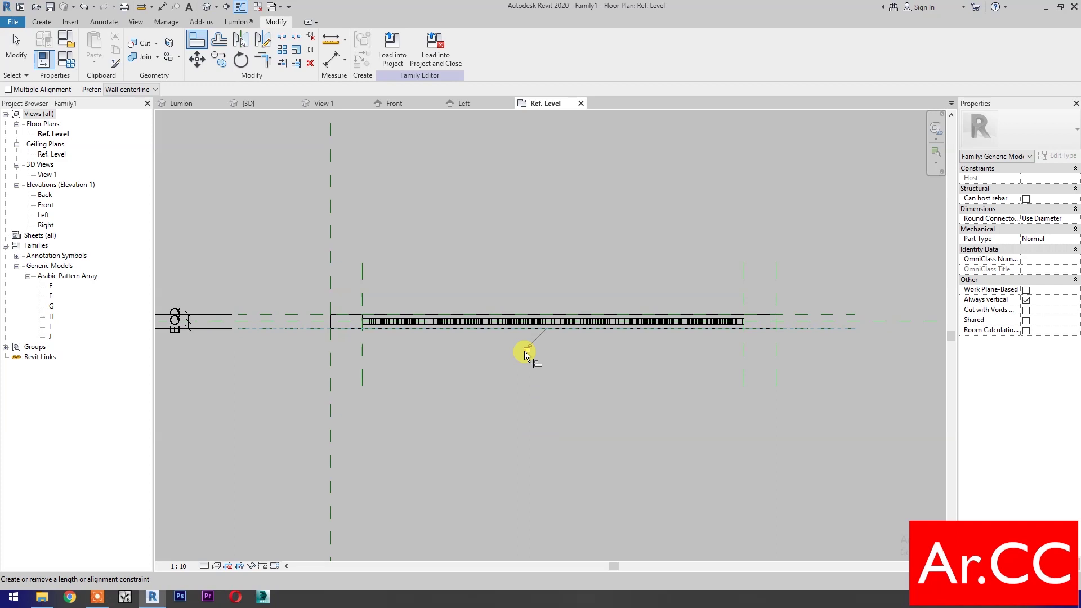
key("Escape")
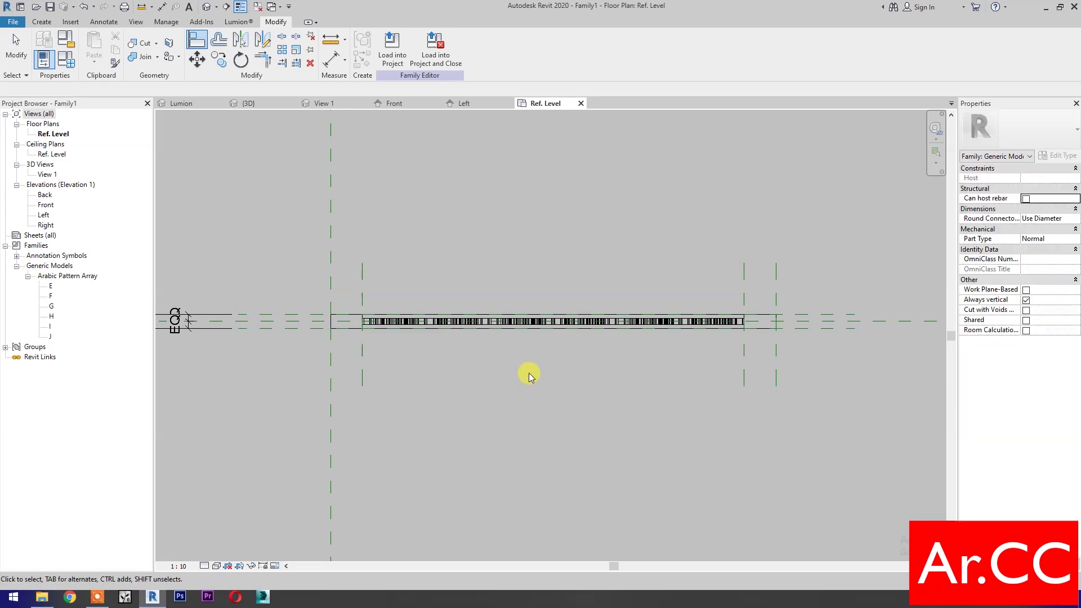
- Set the Front elevation's visual style to Realistic
left_click(408, 107)
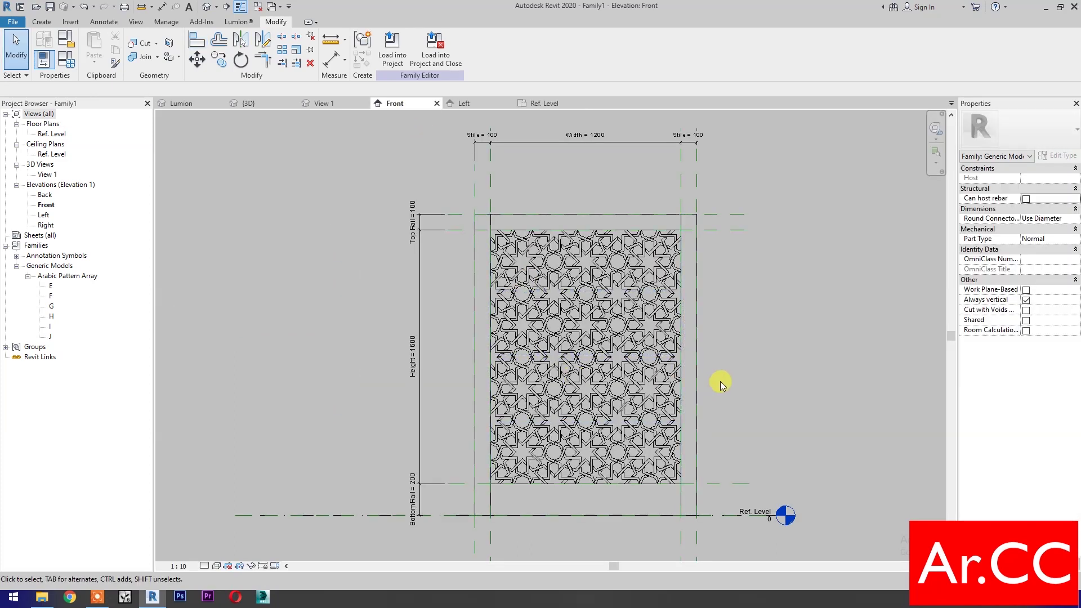
left_click(218, 567)
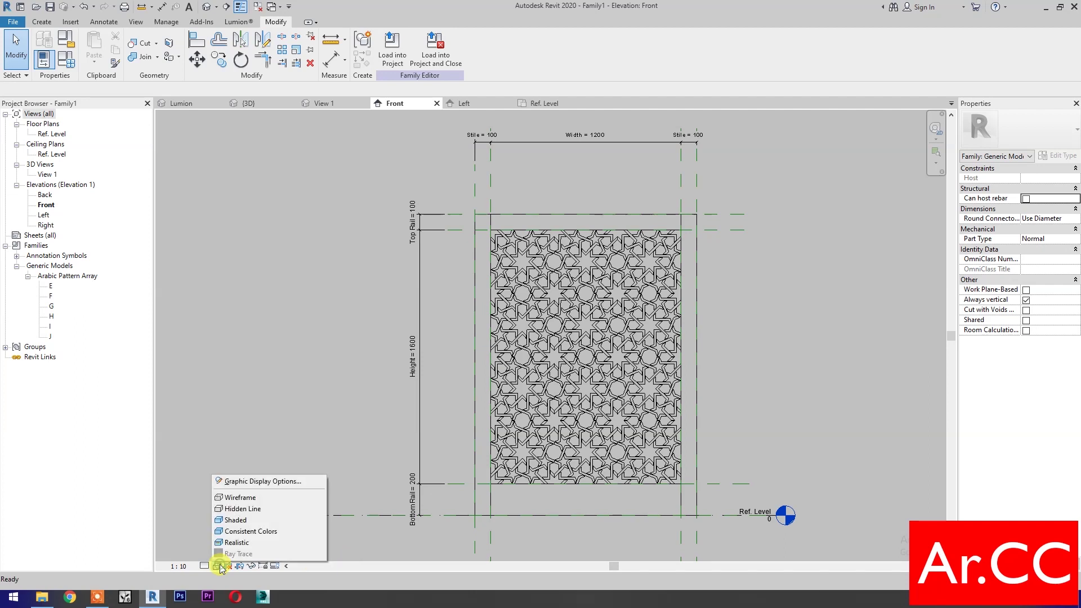
left_click(237, 543)
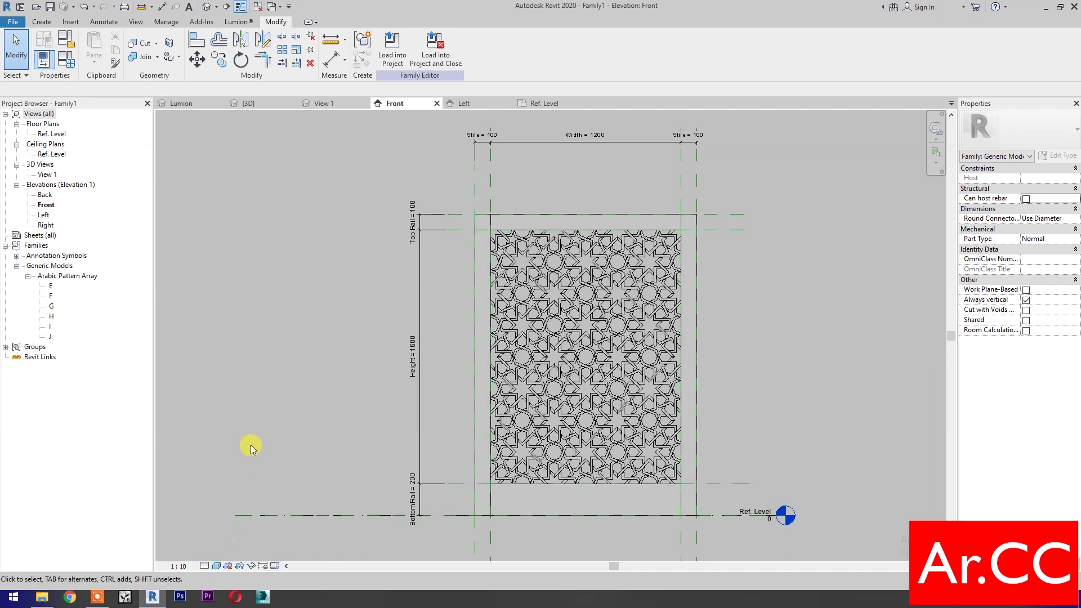
- Associate the stile extrusion's material with a new type family parameter named Stile Finish
middle_click_drag(251, 444, 395, 419)
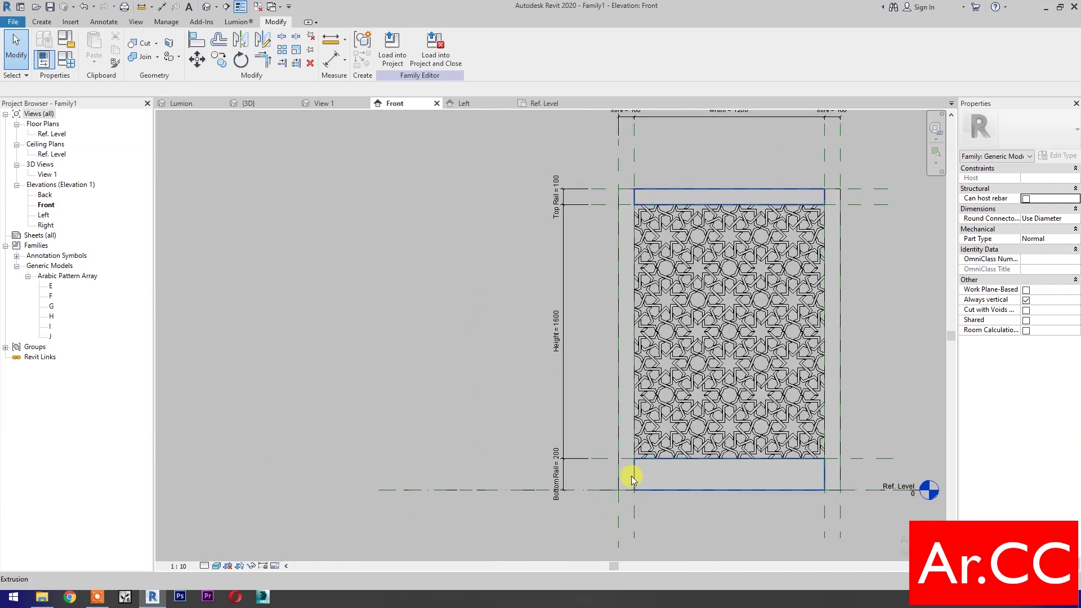
left_click(621, 445)
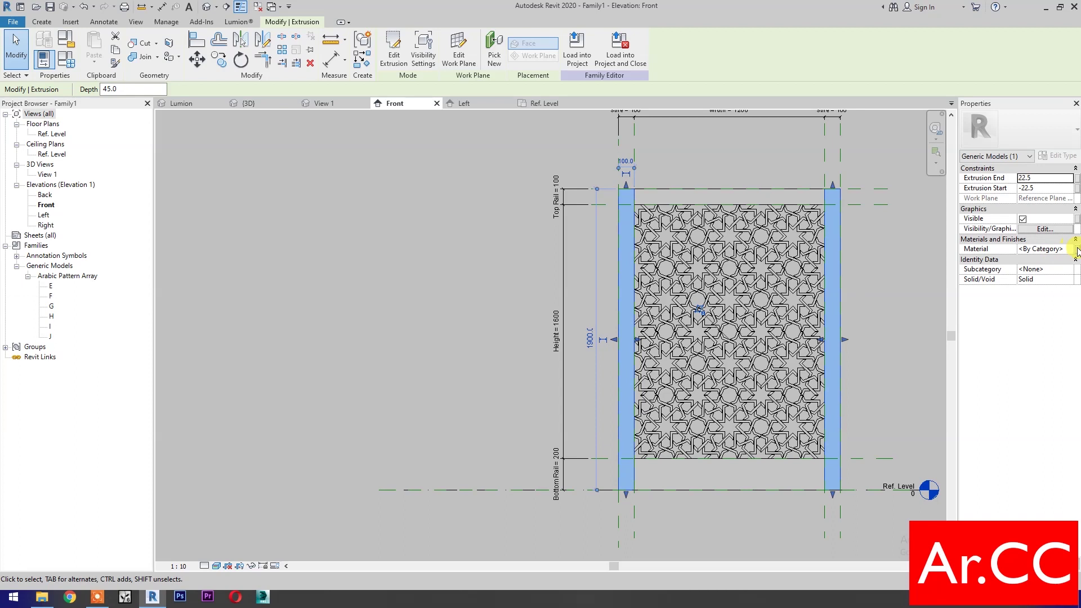
left_click(1076, 249)
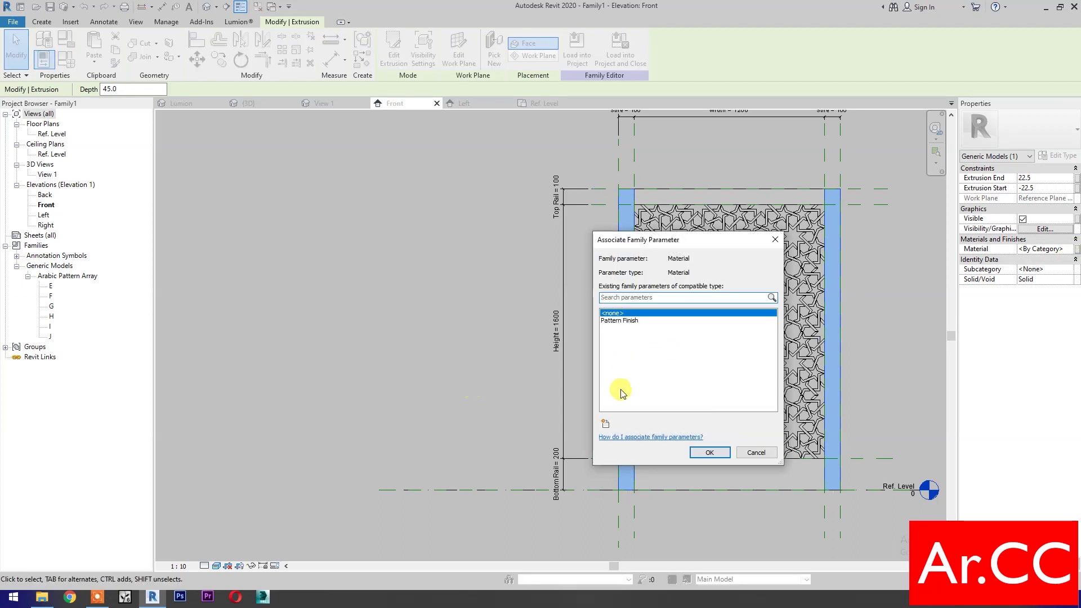
left_click(606, 425)
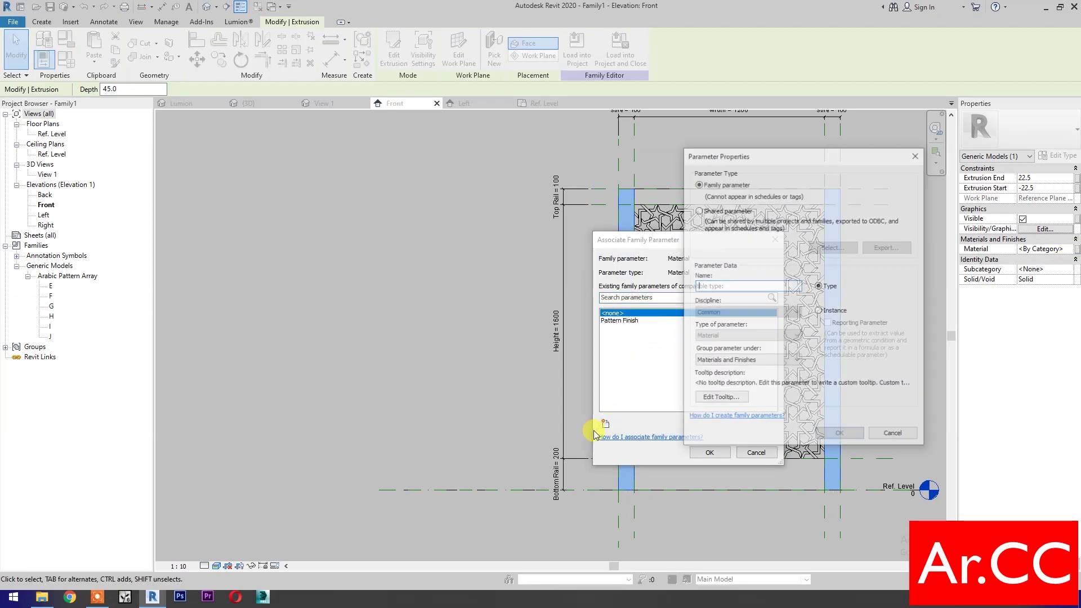
type("Stile Finish")
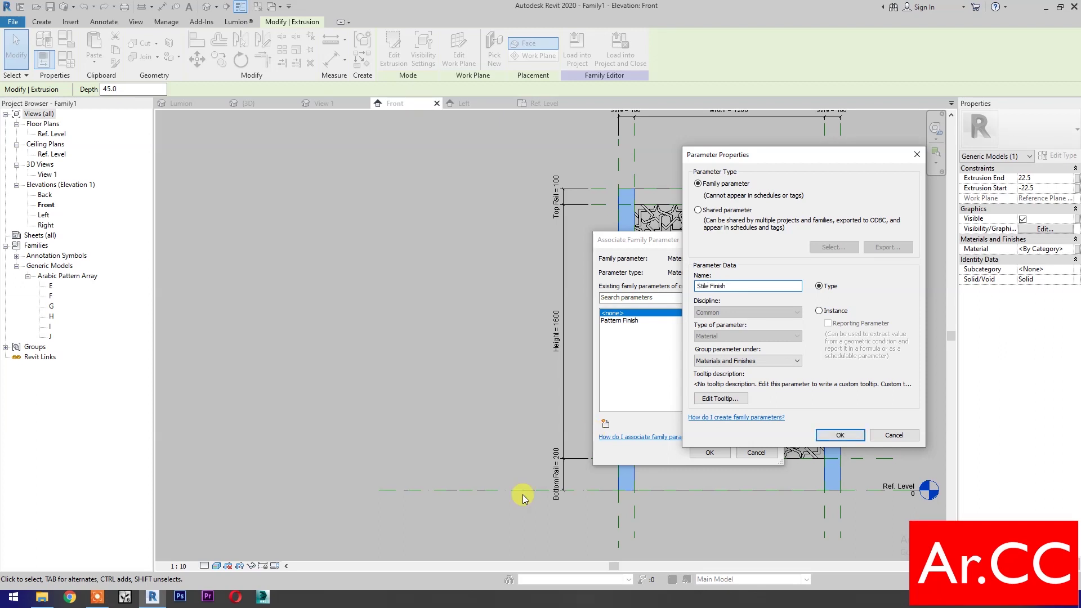
left_click(839, 436)
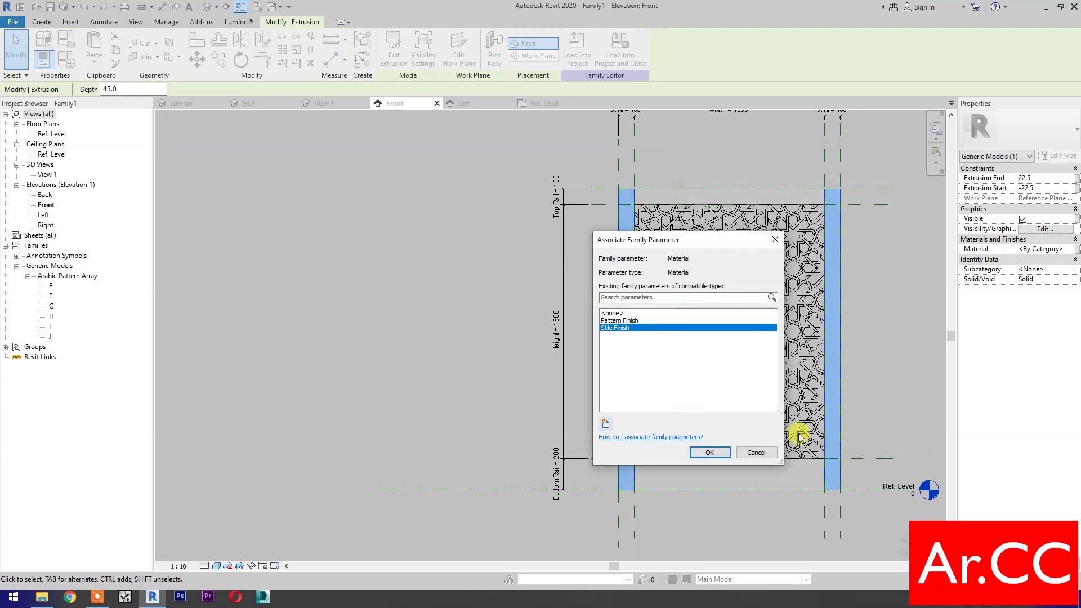
left_click(702, 453)
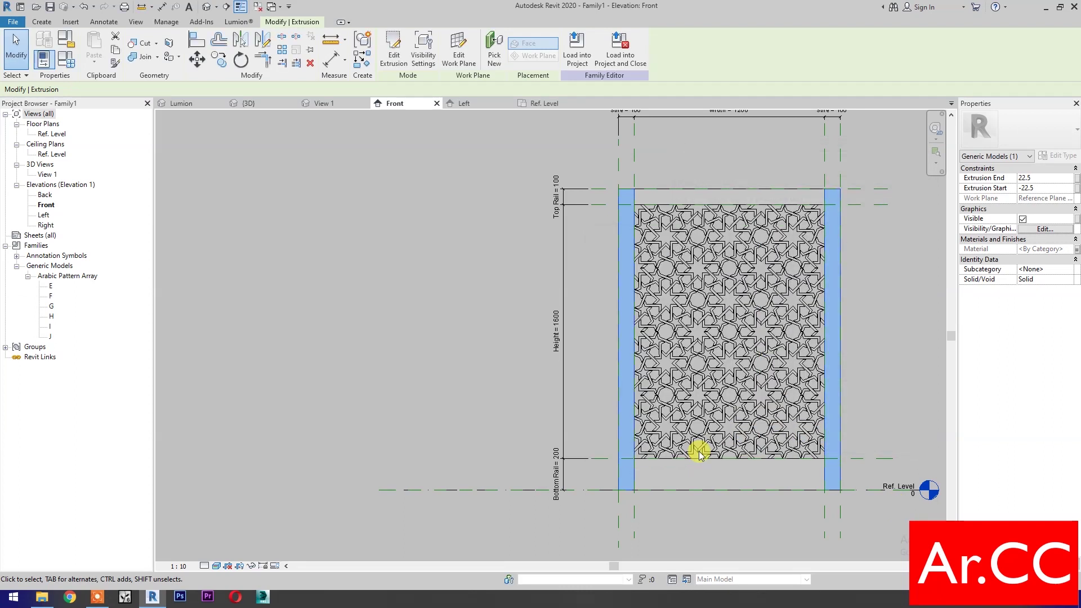
- Associate the rail extrusion's material with a new type family parameter named Rail Finish
left_click(708, 193)
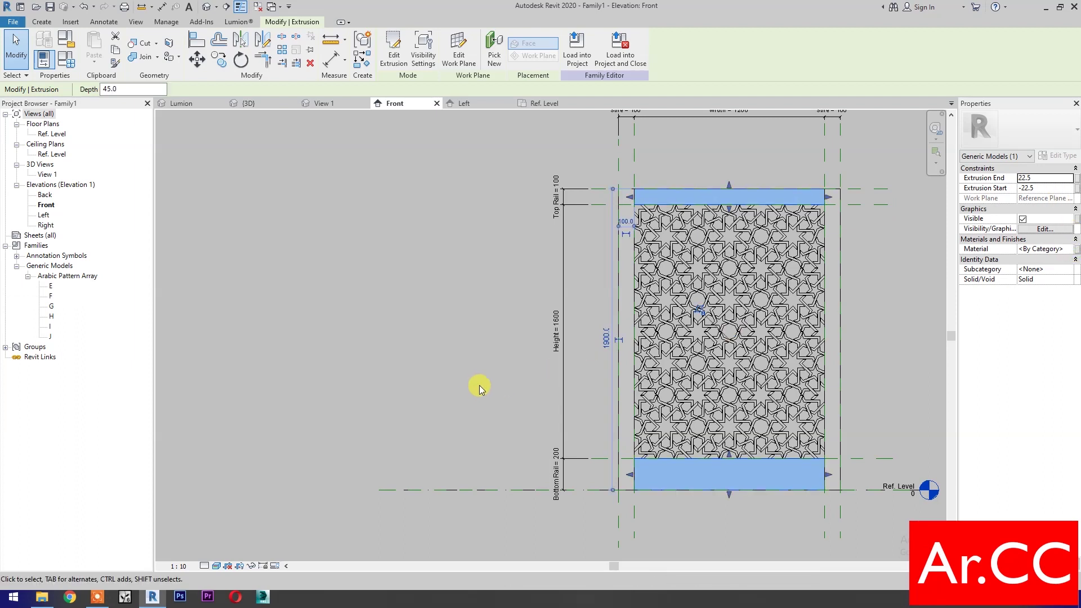
left_click(1076, 250)
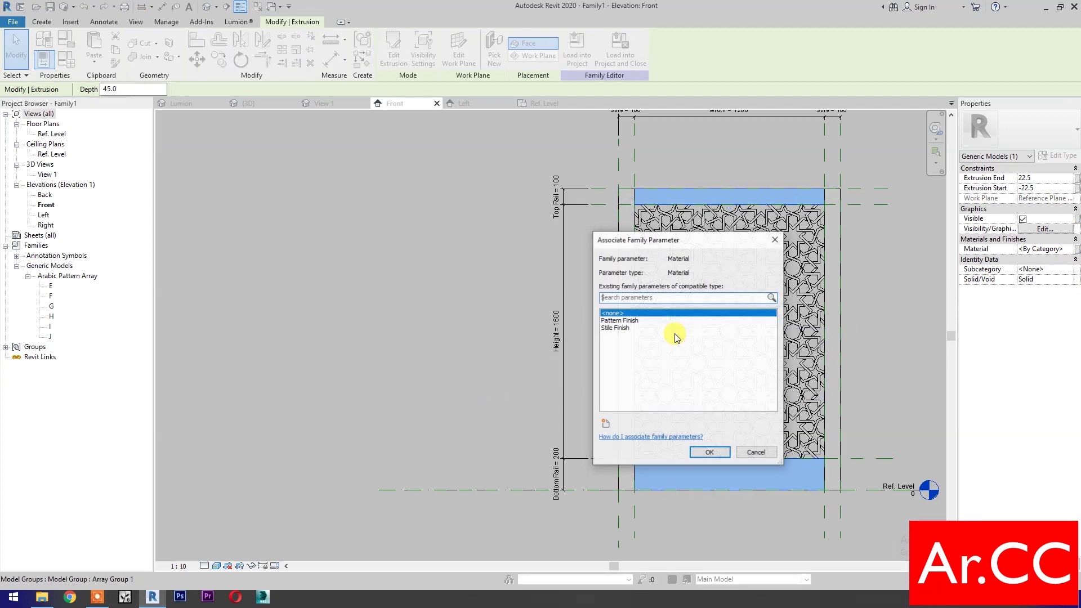
left_click(604, 424)
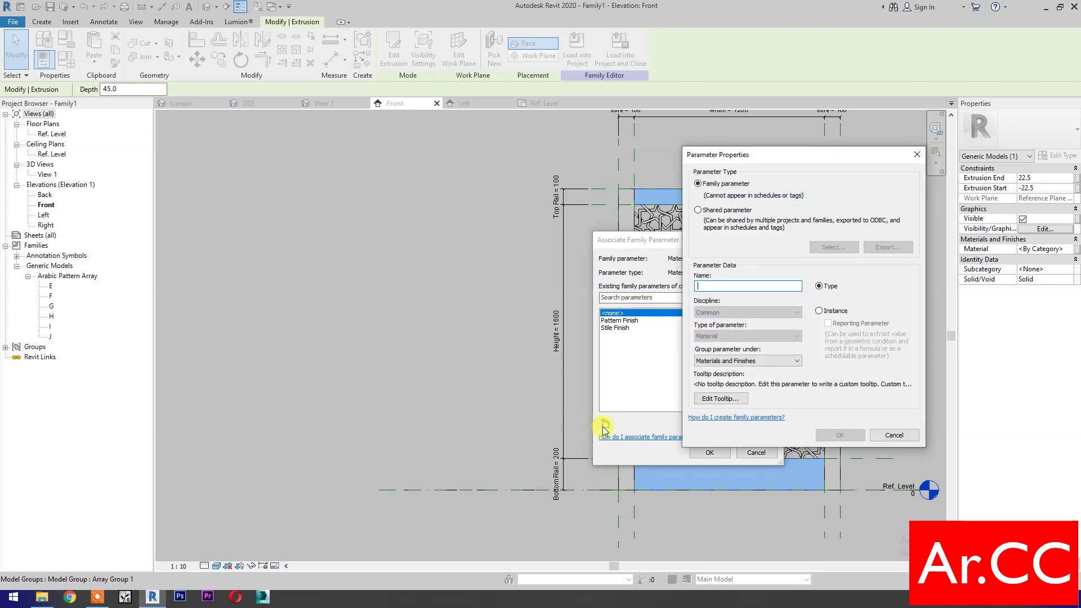
type("Rail Finish")
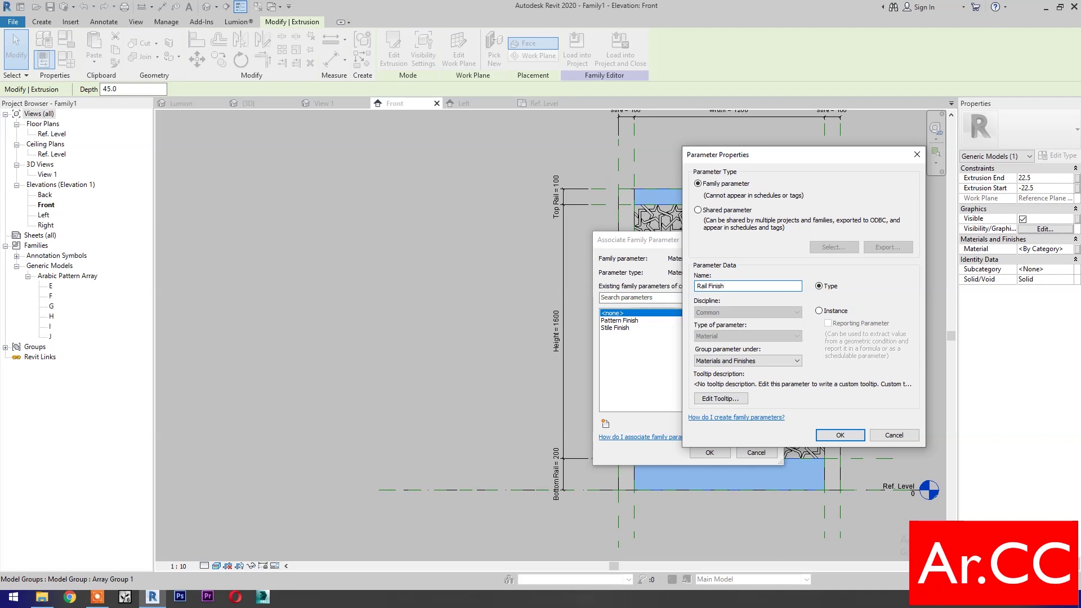
left_click(836, 433)
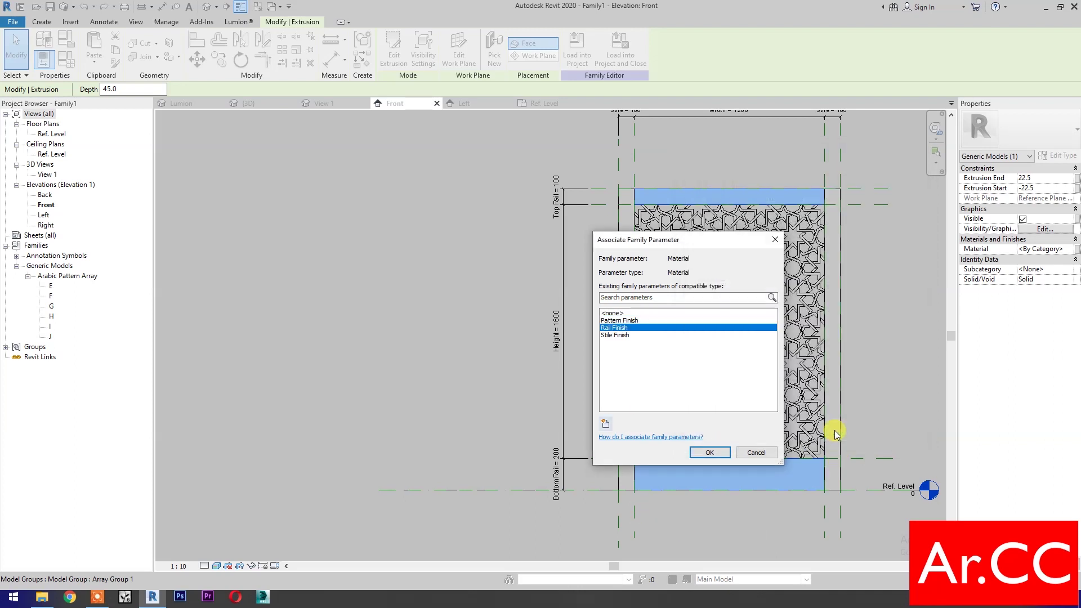
left_click(714, 454)
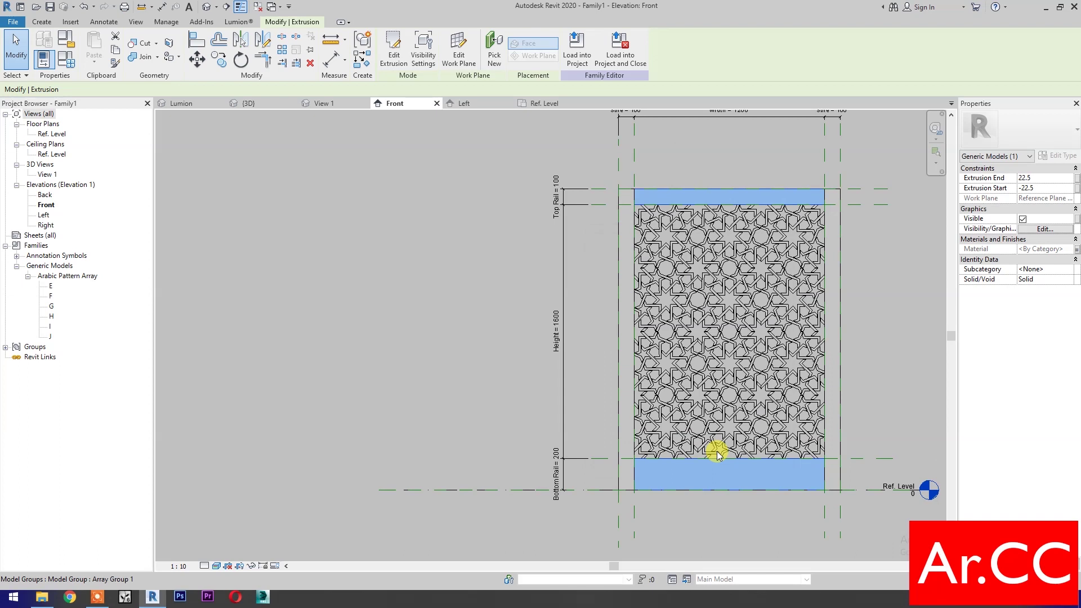
left_click(627, 488)
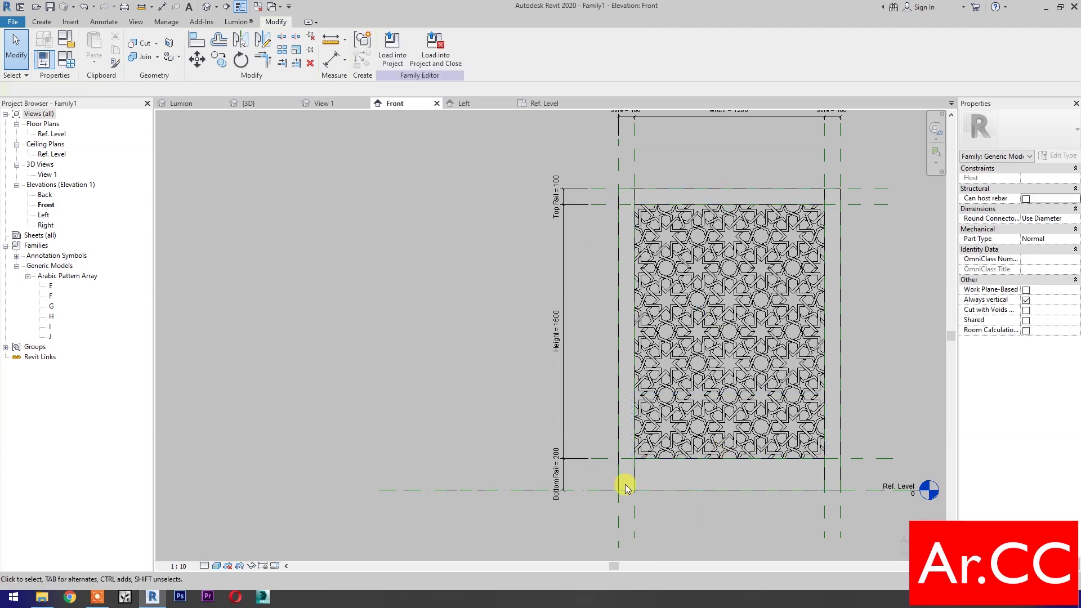
- In Family Types, browse materials for Pattern Finish and add Stainless Steel, Brushed from the AEC Materials Metal library to the project
left_click(72, 62)
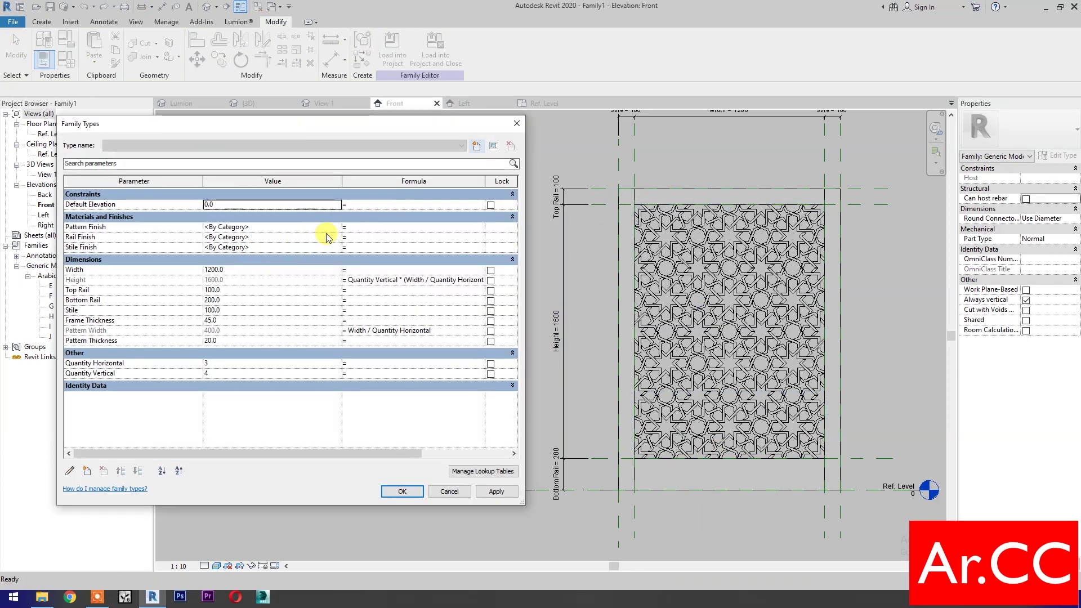
left_click(337, 227)
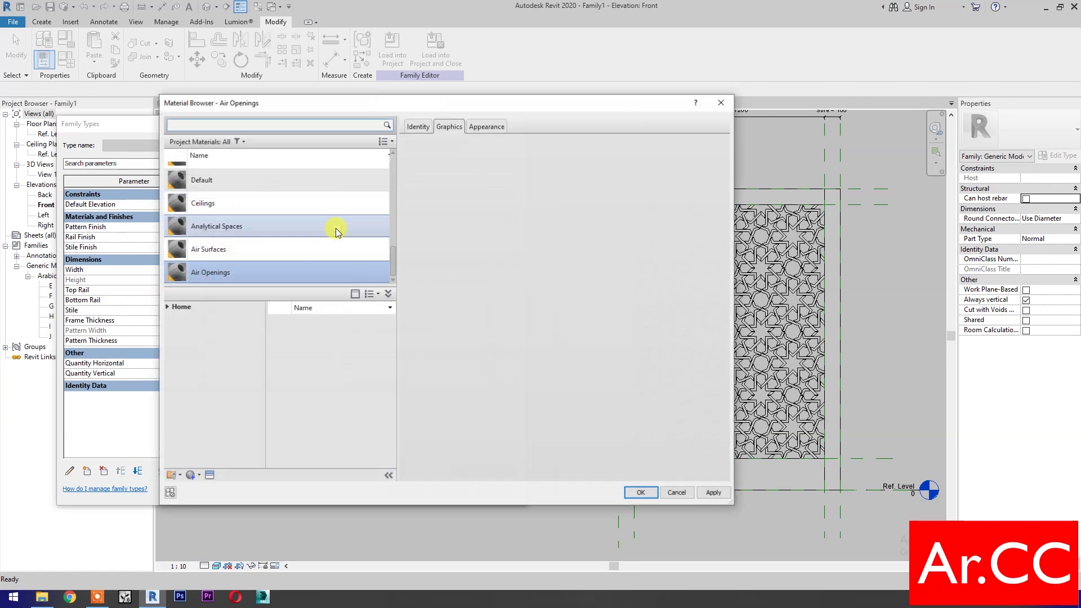
left_click(168, 307)
left_click(169, 316)
scroll(211, 427, "down", 3)
left_click(211, 382)
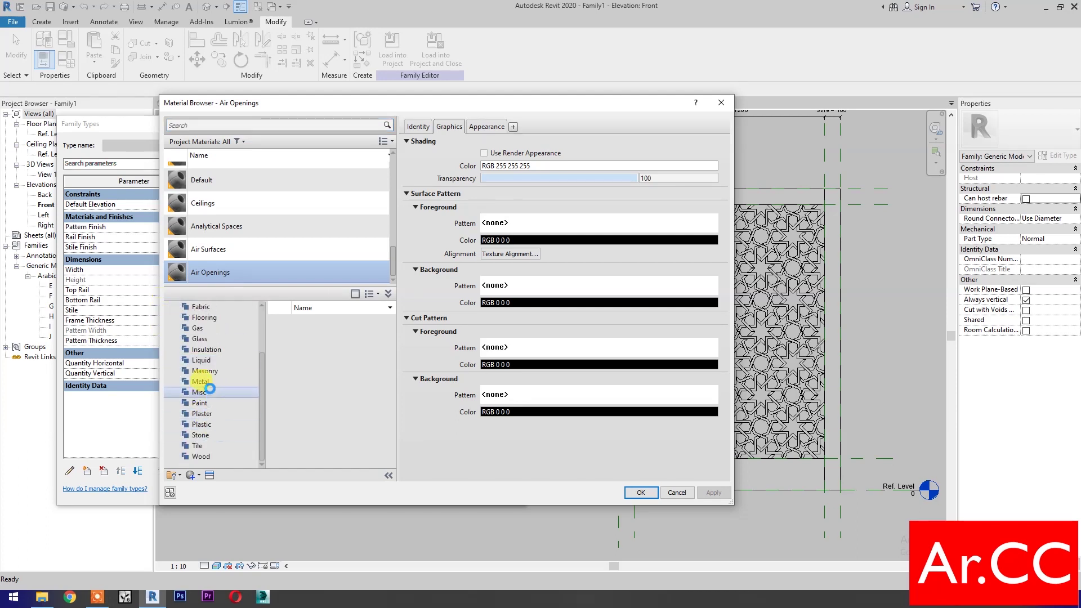
scroll(350, 416, "down", 5)
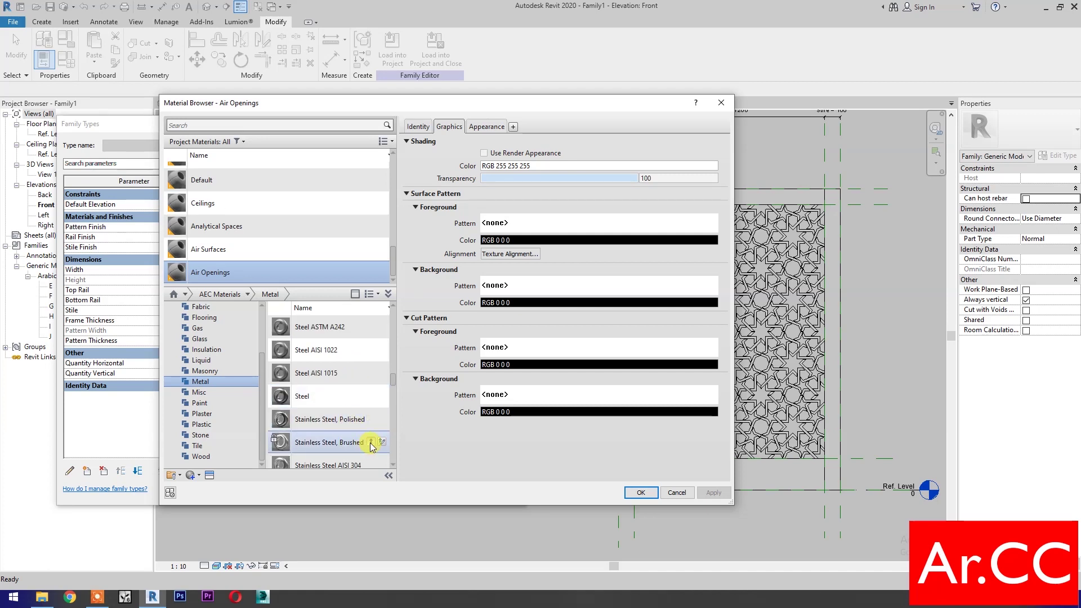
left_click(370, 442)
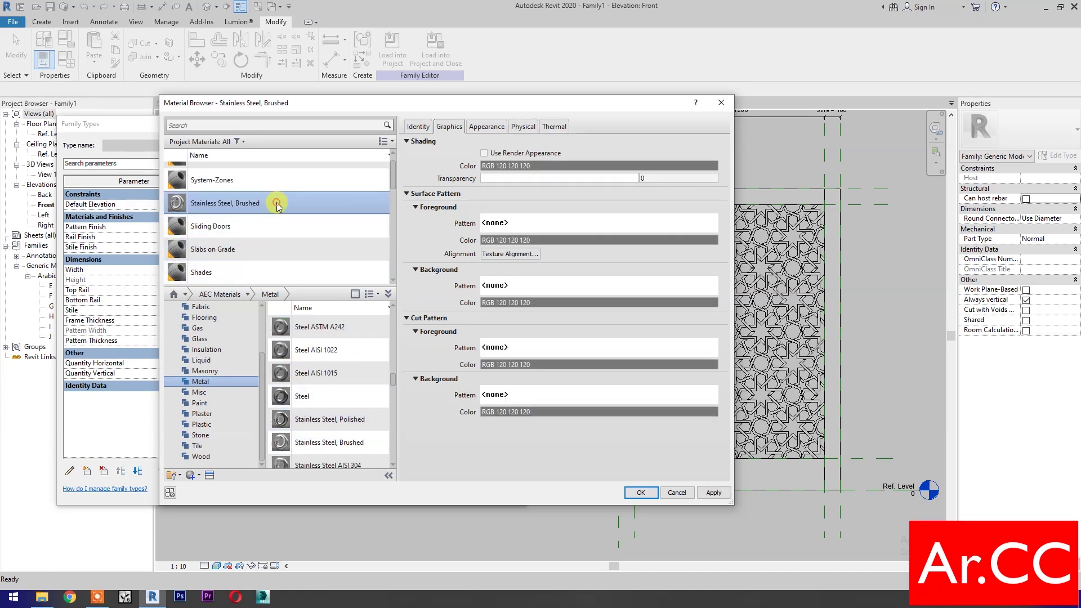
- Rename the added material to "Stainless Steel, Brushed - Pattern" and assign it to Pattern Finish
right_click(276, 202)
left_click(309, 236)
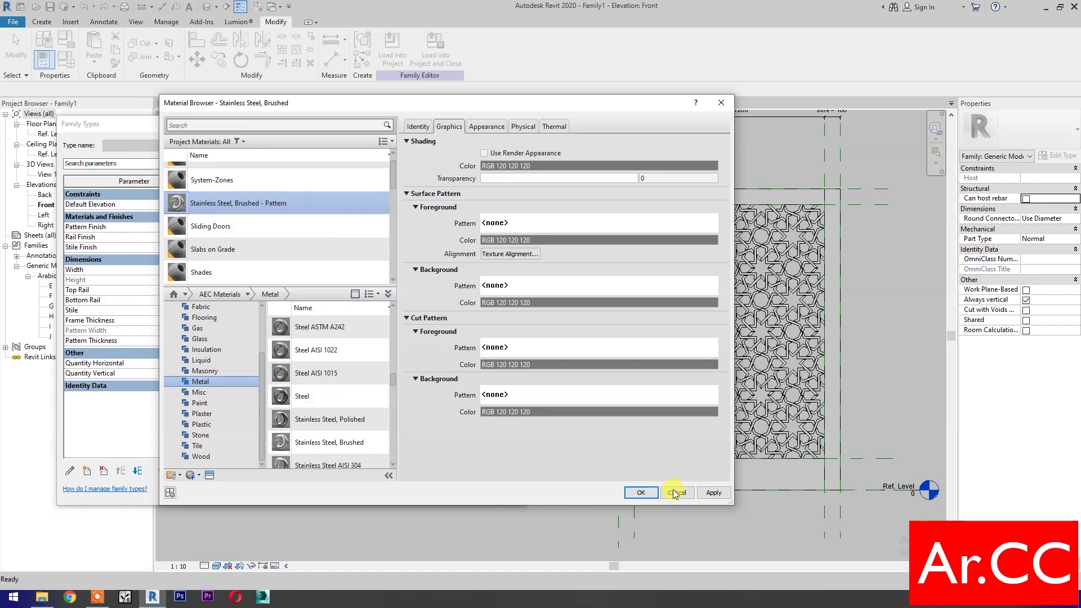
left_click(713, 492)
left_click(641, 493)
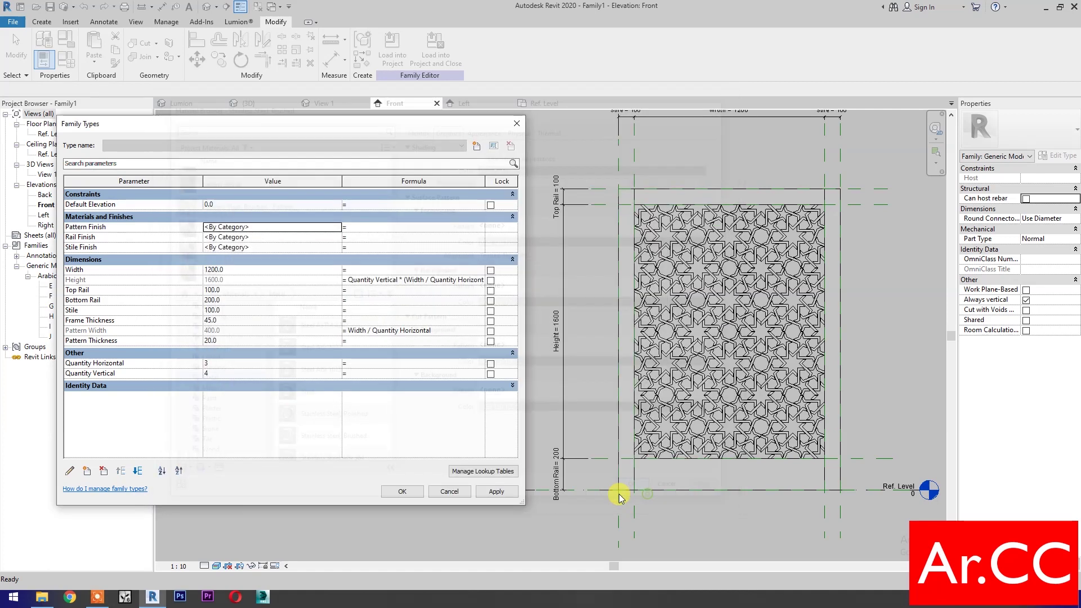
- Browse materials for Rail Finish, add Mahogany from the AEC Materials Wood library to the project, and rename it "Mahogany - Rail"
left_click(340, 239)
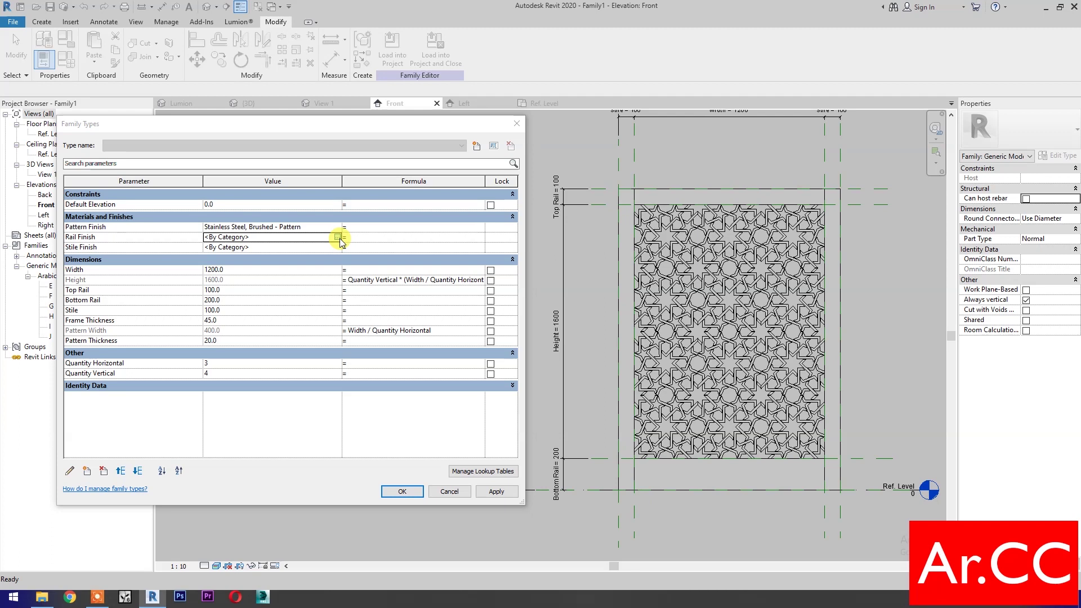
left_click(339, 238)
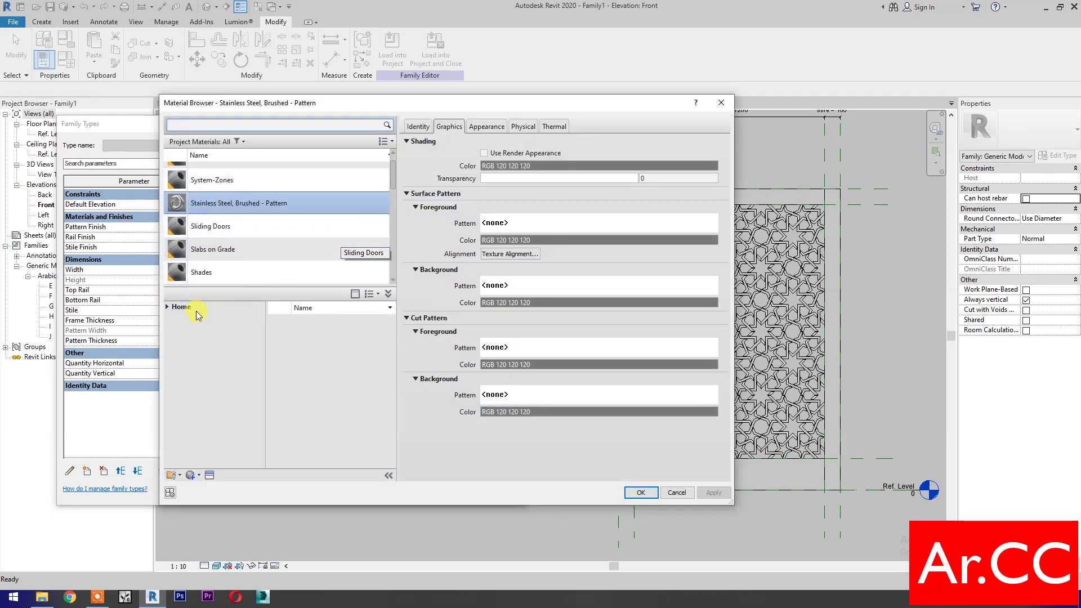
left_click(167, 307)
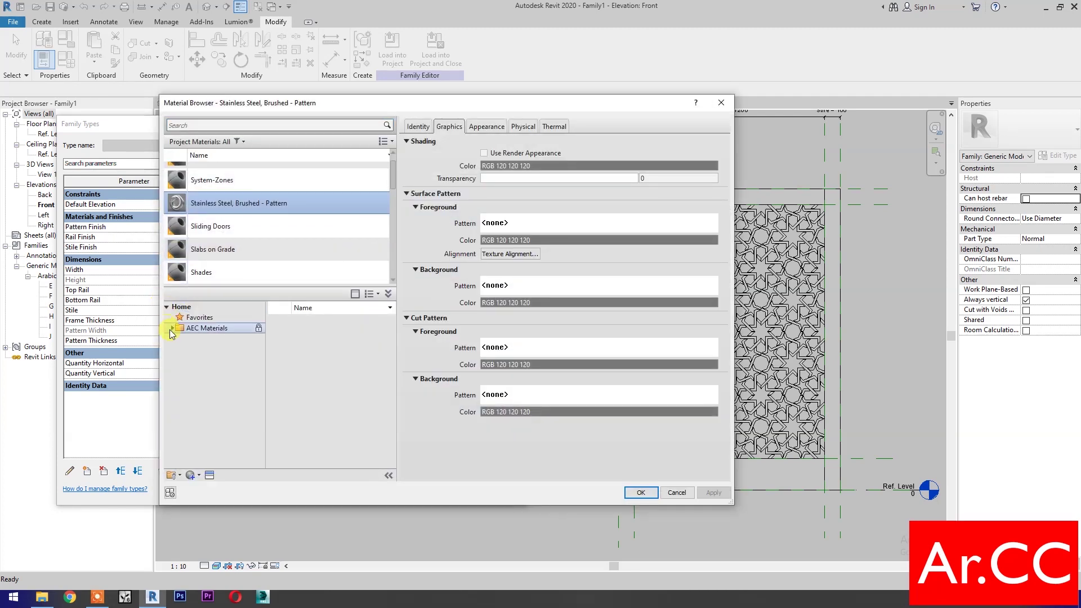
left_click(172, 330)
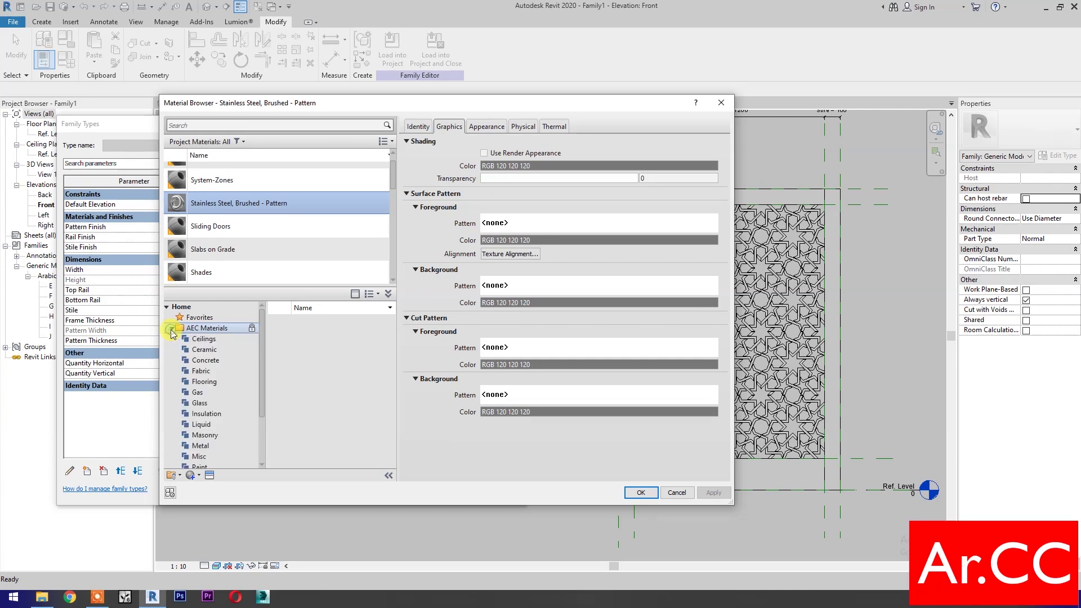
scroll(214, 422, "down", 2)
left_click(199, 455)
scroll(363, 410, "down", 10)
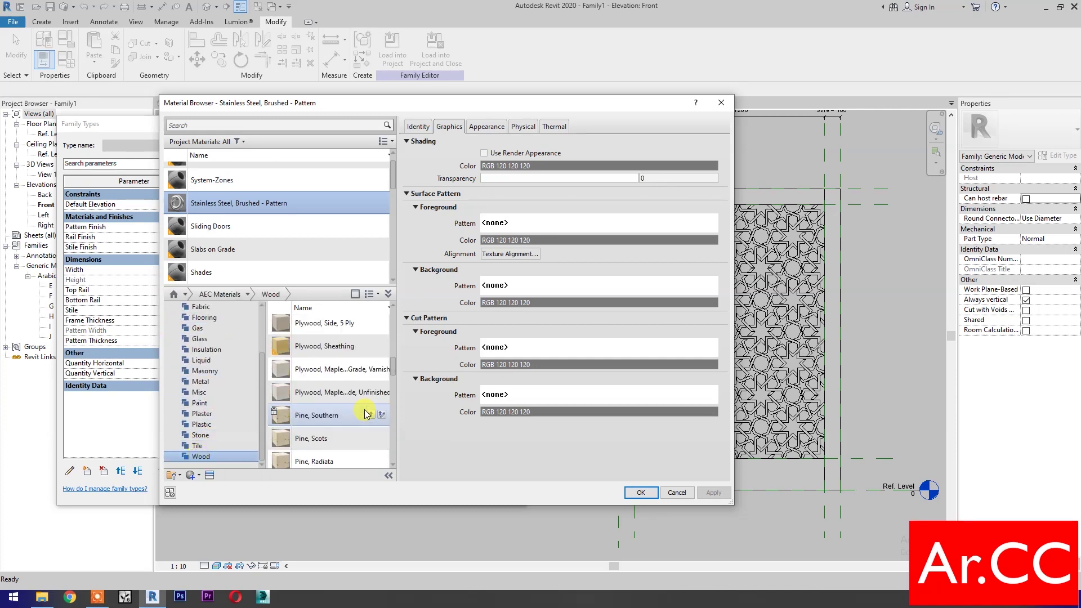
scroll(364, 410, "up", 3)
scroll(360, 417, "down", 5)
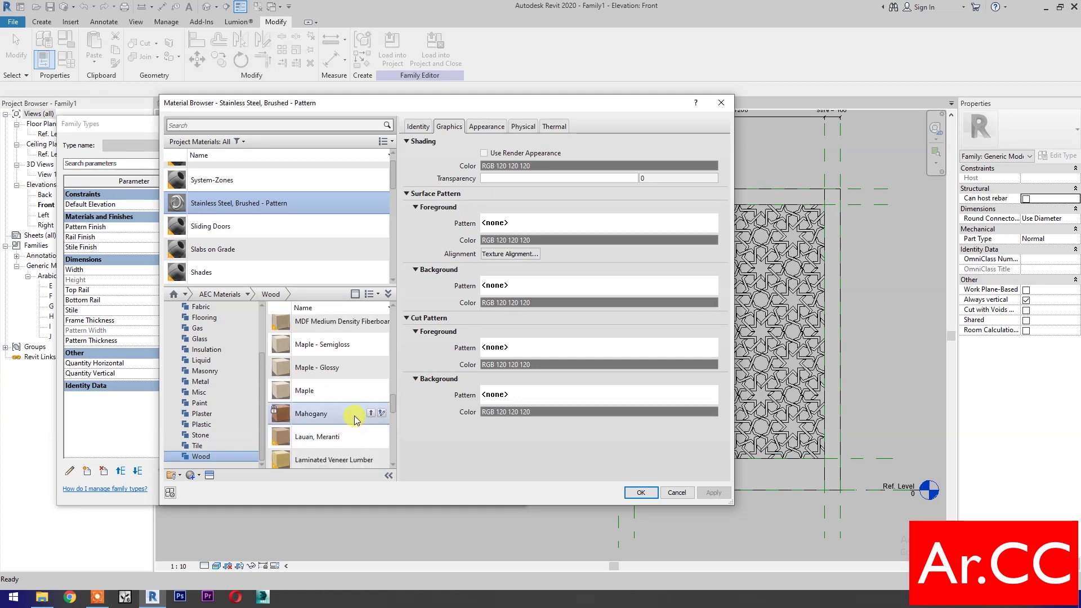
left_click(371, 413)
right_click(238, 221)
left_click(269, 257)
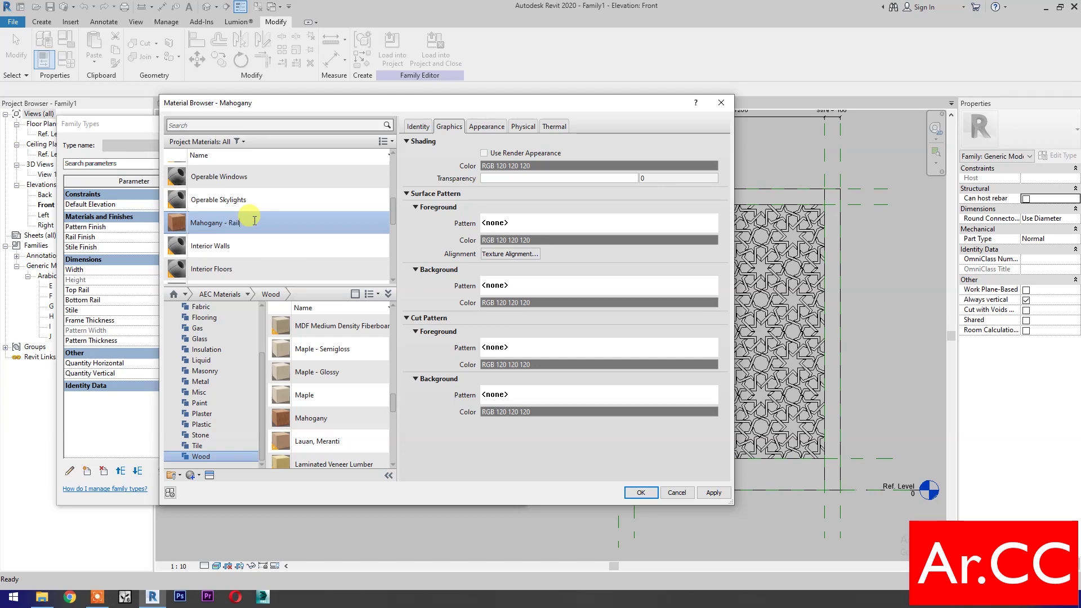
- Set the rotation of the rail material's mahogany image texture to 90 degrees and apply the material to Rail Finish
left_click(486, 127)
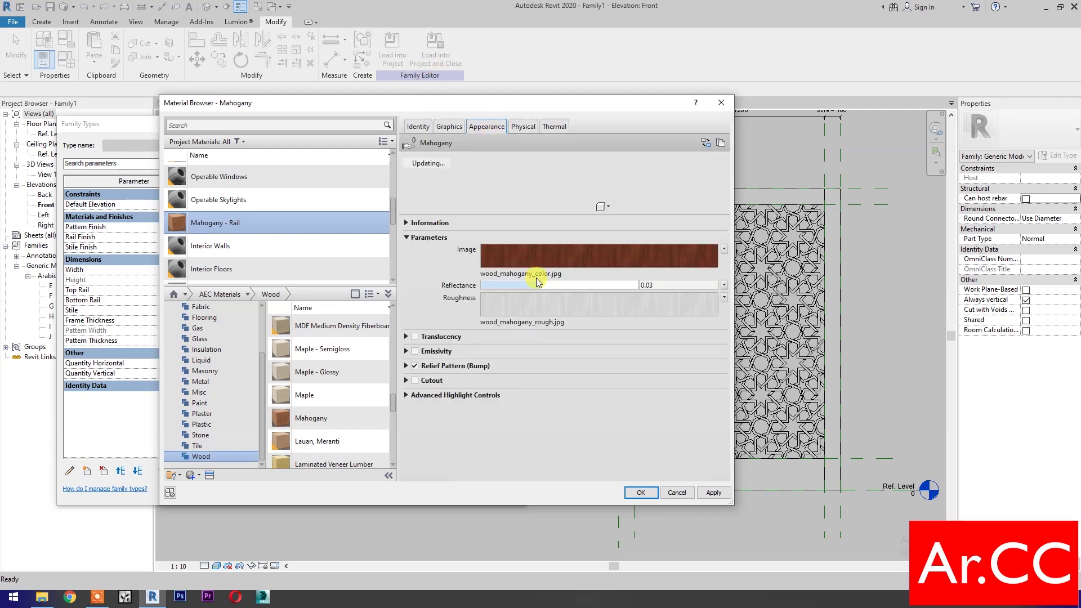
left_click(539, 258)
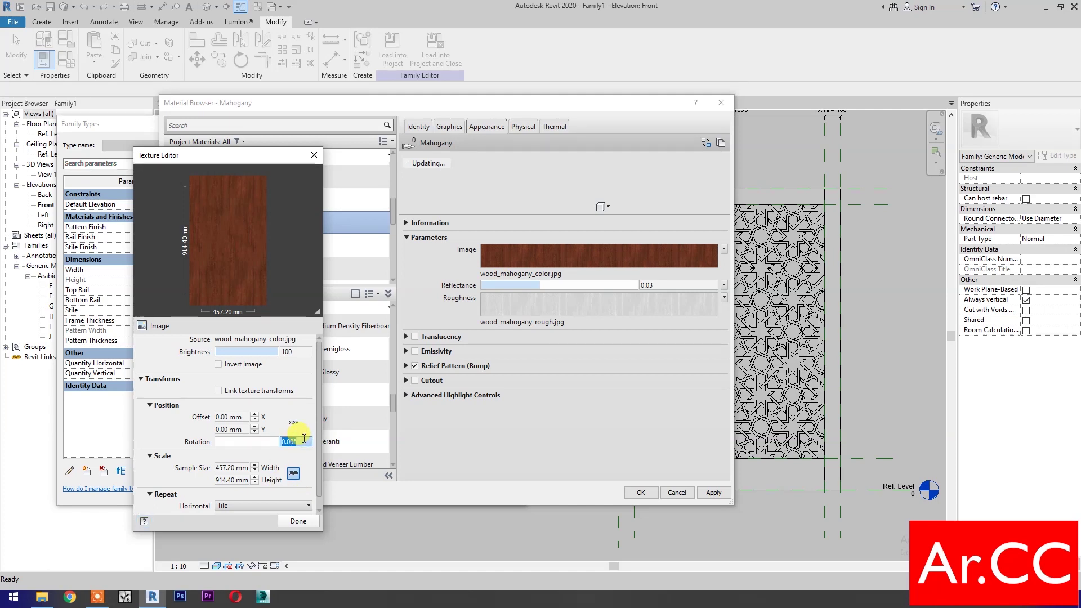
type("90")
left_click(297, 522)
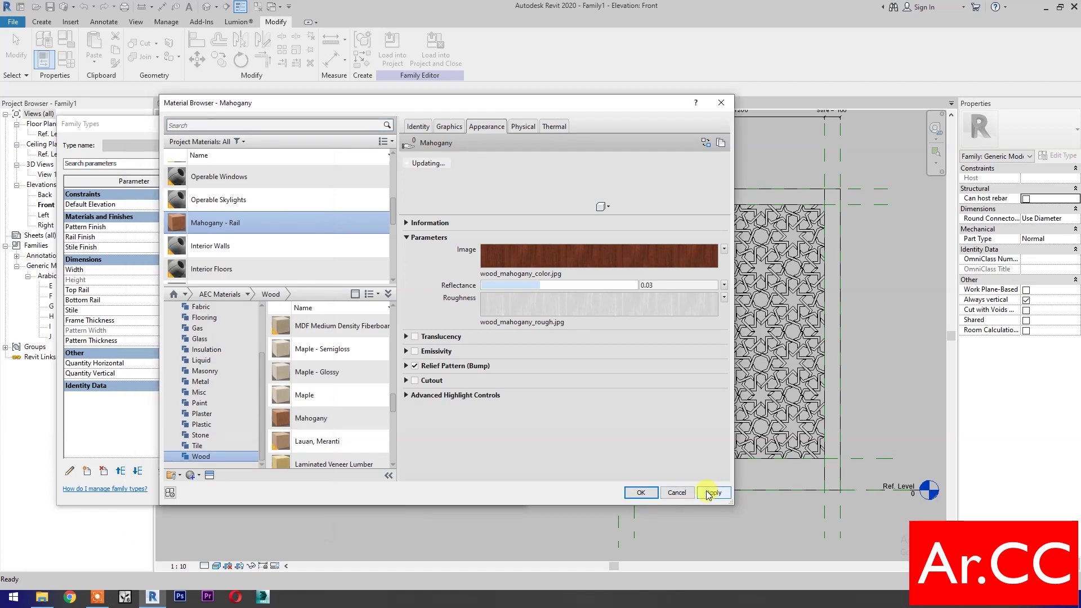
left_click(642, 492)
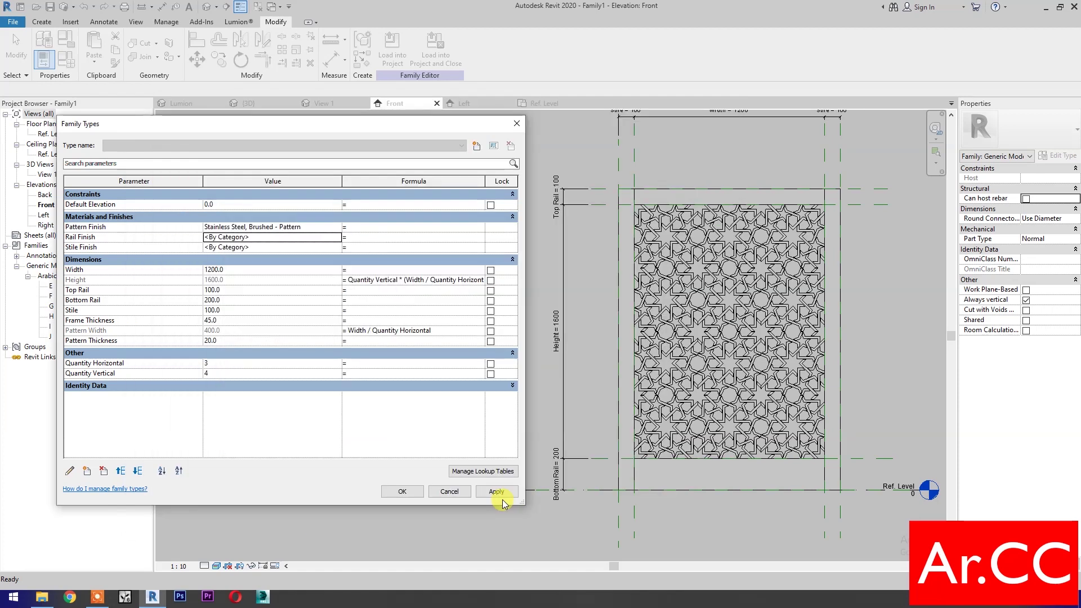
left_click(497, 493)
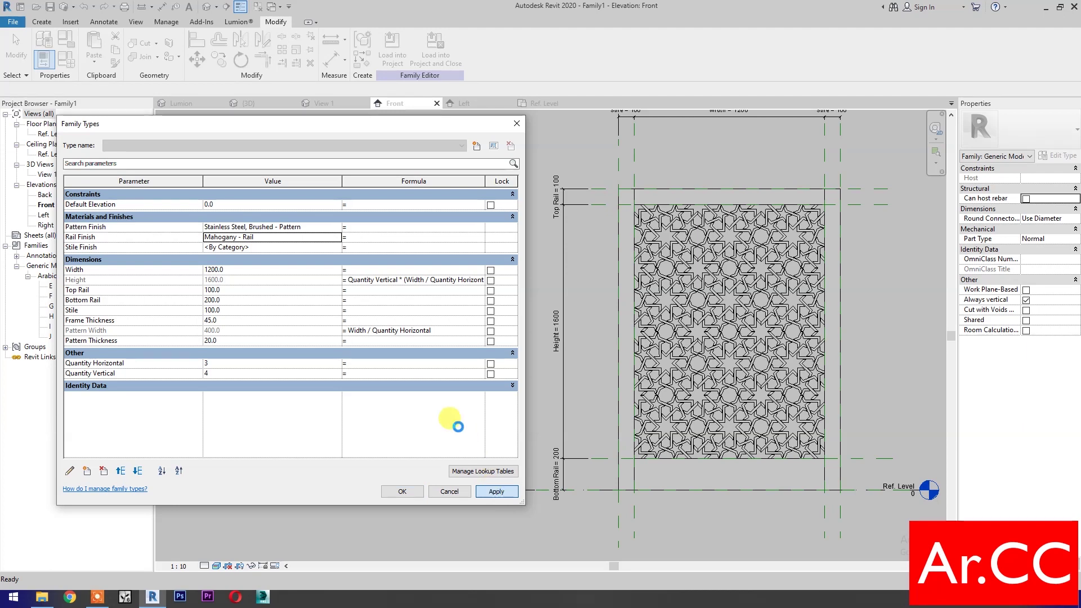
- Browse materials for Stile Finish and add another Mahogany from the AEC Materials Wood library to the project
left_click(338, 248)
left_click(338, 248)
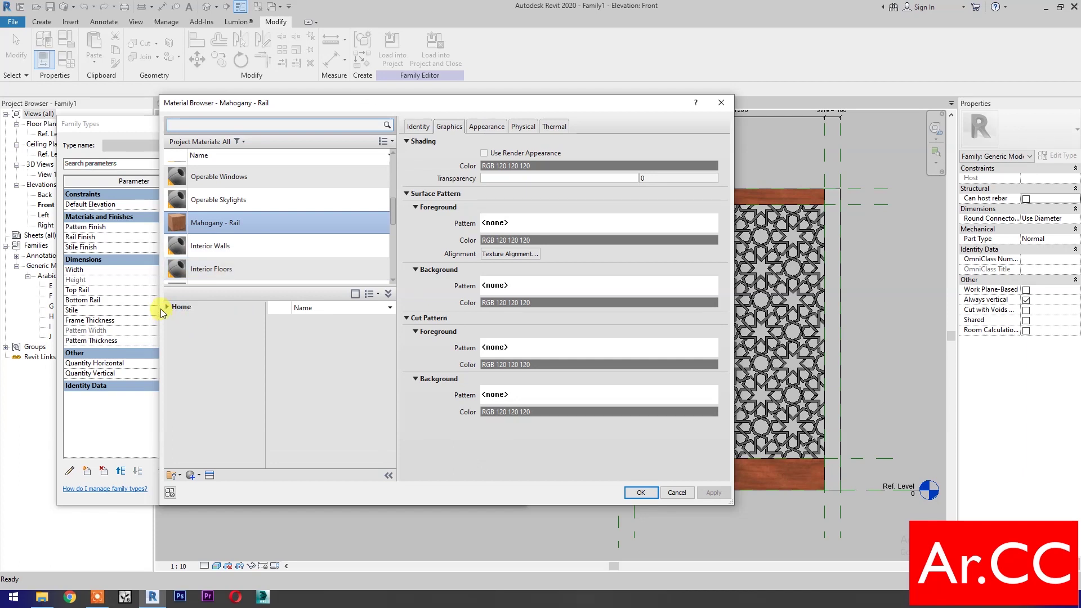
left_click(166, 306)
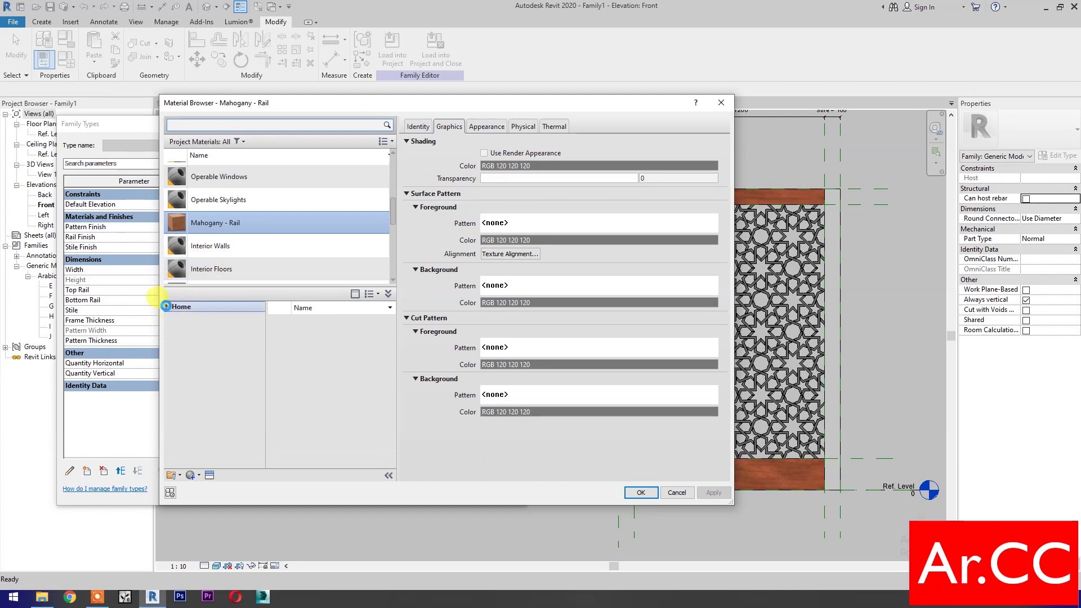
left_click(171, 328)
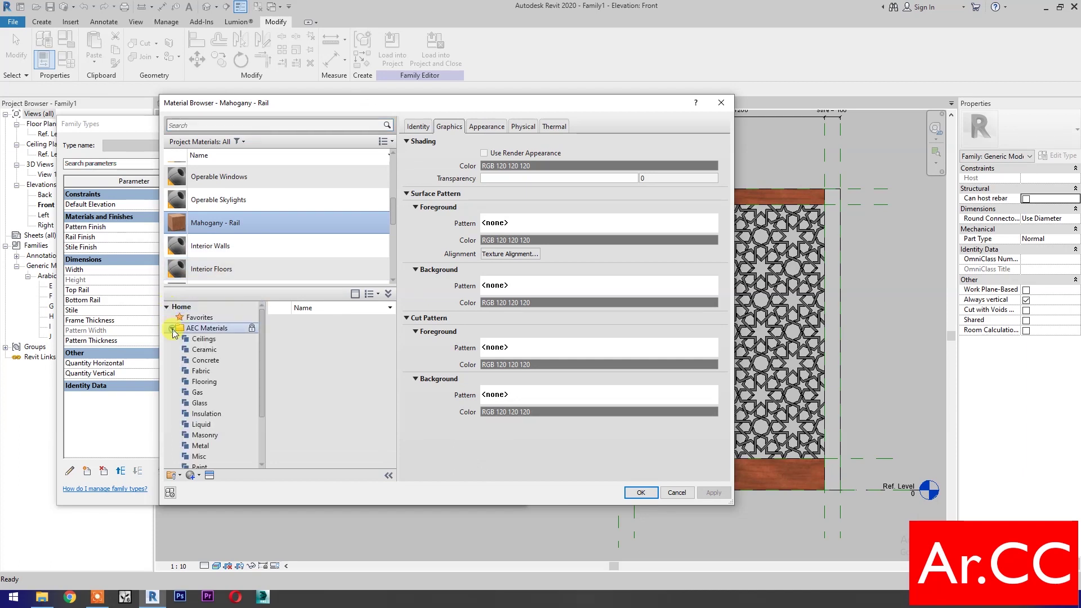
left_click(217, 437)
scroll(221, 438, "down", 2)
left_click(201, 457)
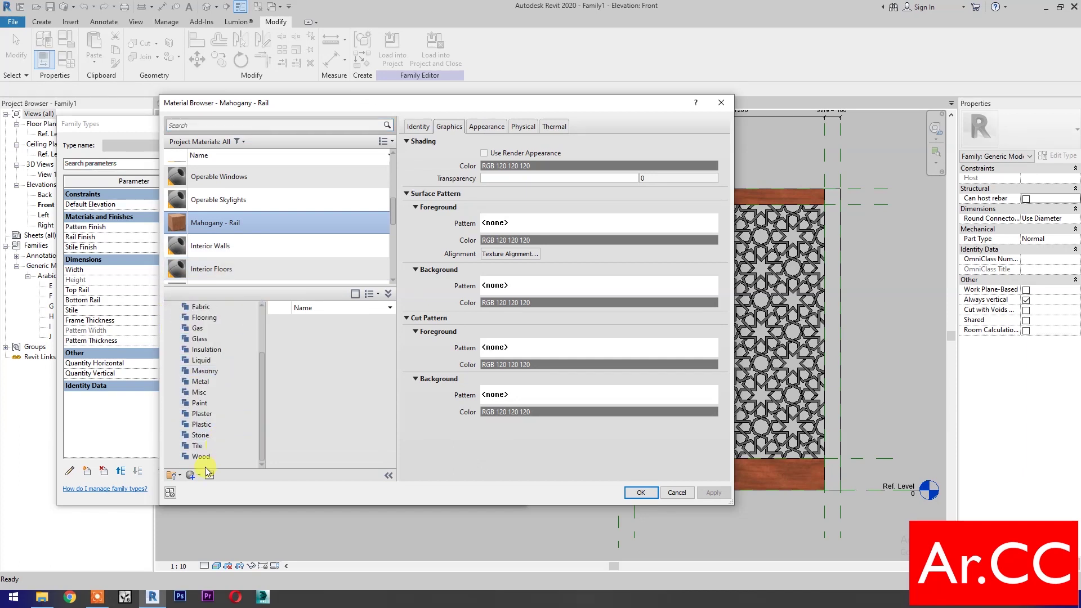
scroll(341, 421, "down", 3)
scroll(340, 421, "down", 3)
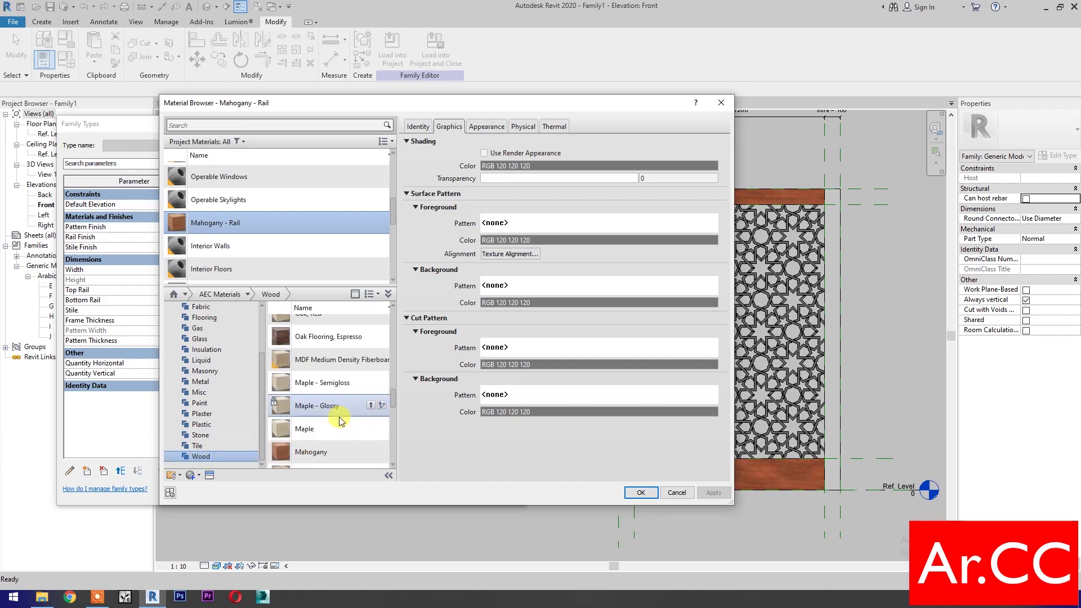
left_click(370, 453)
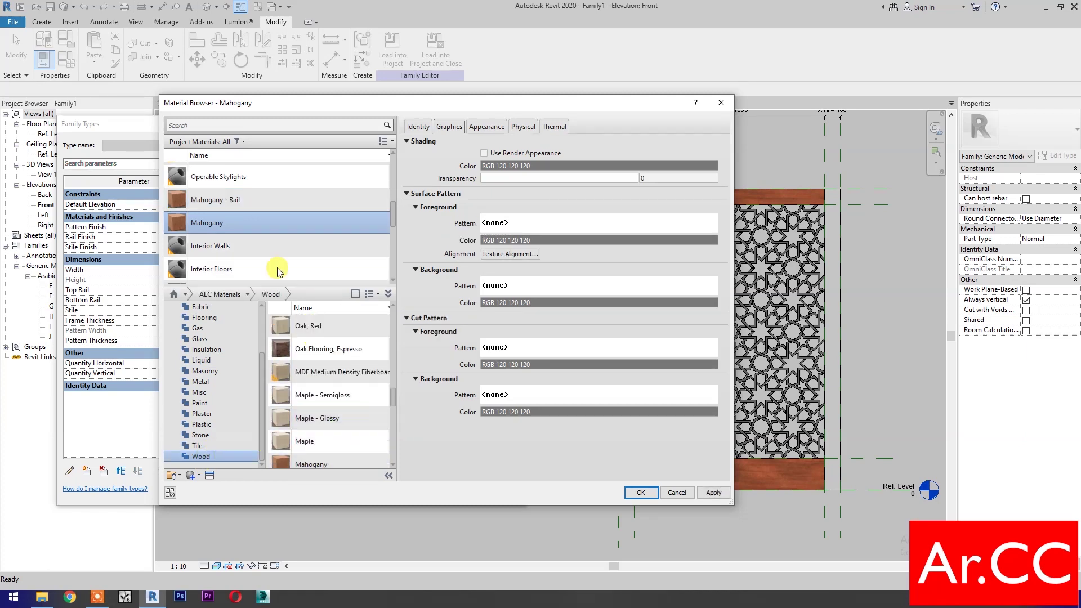
- Rename the newly added Mahogany to "Mahogany - Stile" and apply it to Stile Finish, closing Family Types
scroll(277, 270, "down", 2)
right_click(231, 204)
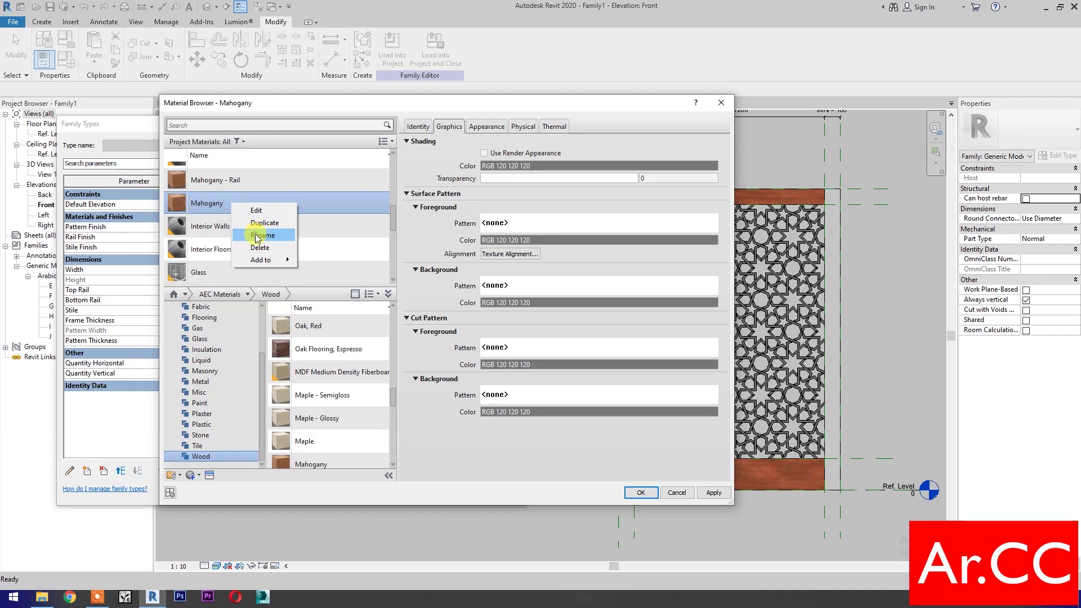
left_click(254, 235)
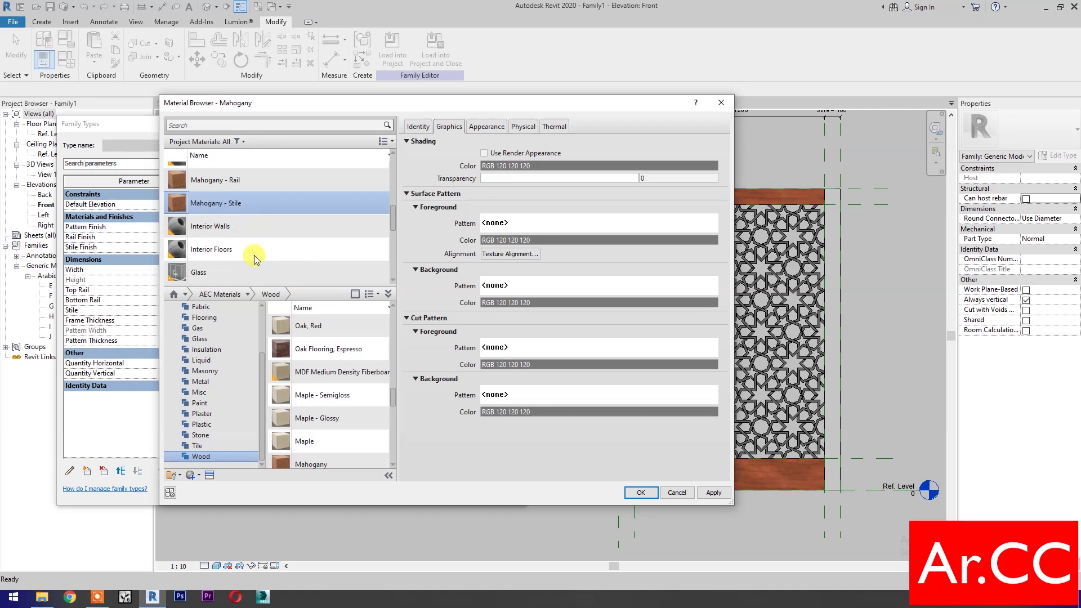
left_click(714, 493)
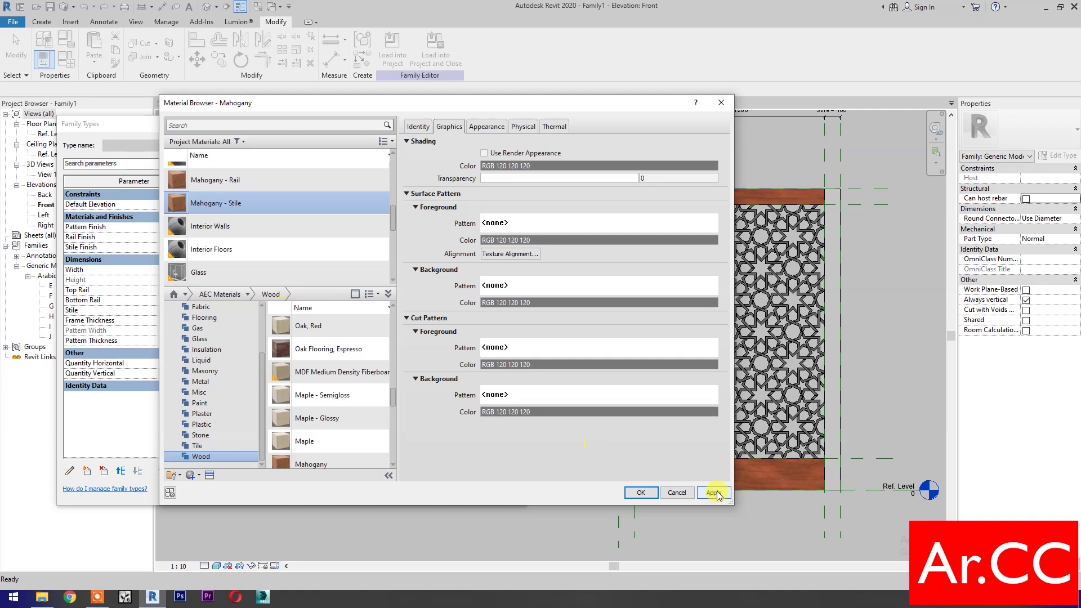
left_click(640, 493)
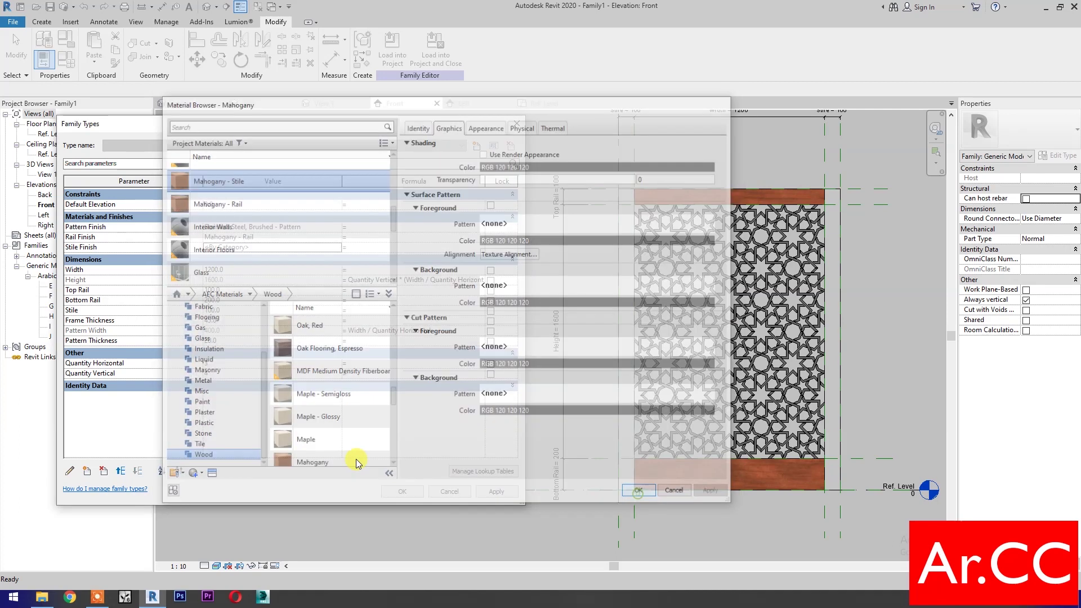
left_click(482, 488)
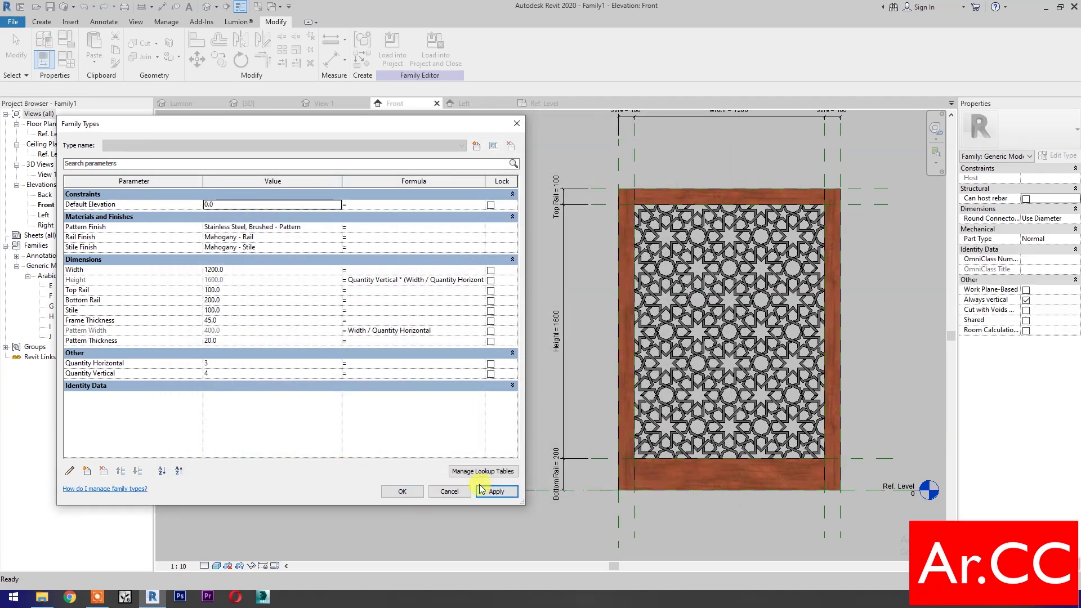
left_click(404, 492)
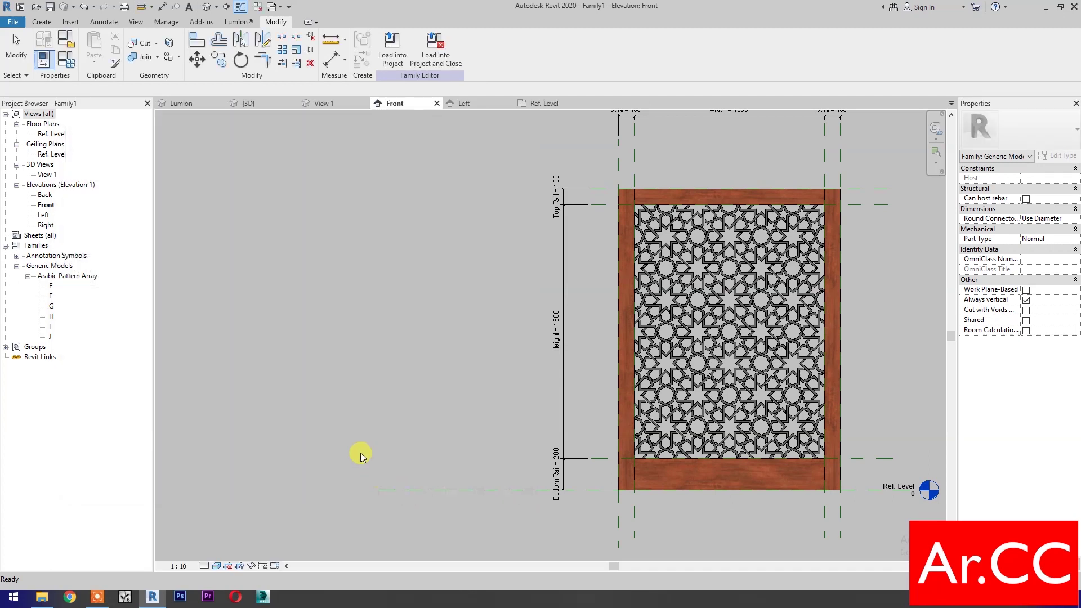
- Save the family to the Desktop under the file name "Arabic Screen Divider"
middle_click_drag(608, 422, 484, 428)
left_click(50, 7)
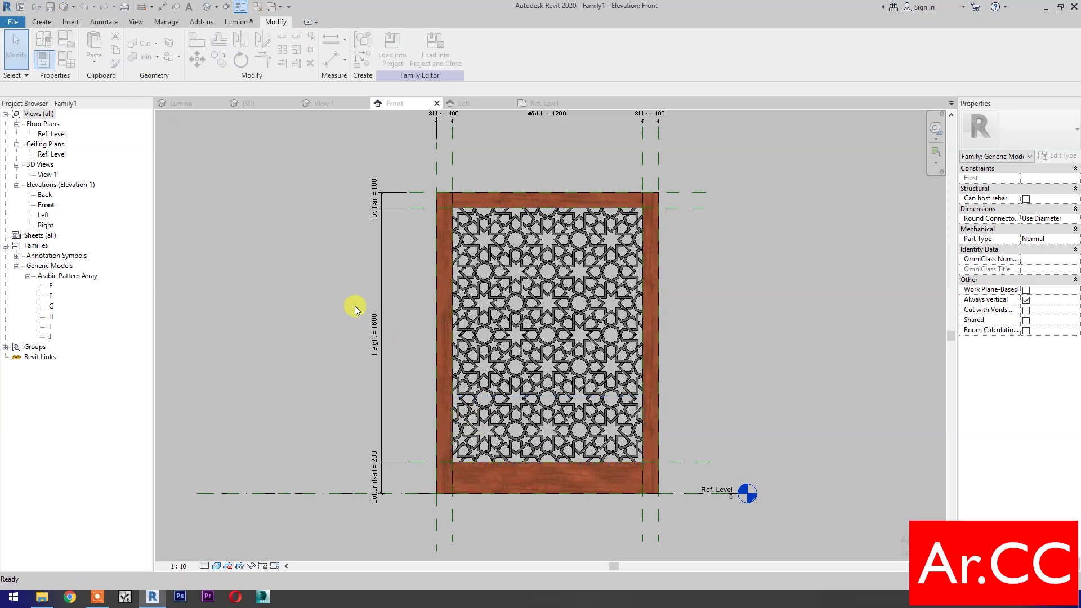
left_click(404, 178)
left_click(397, 191)
double_click(439, 457)
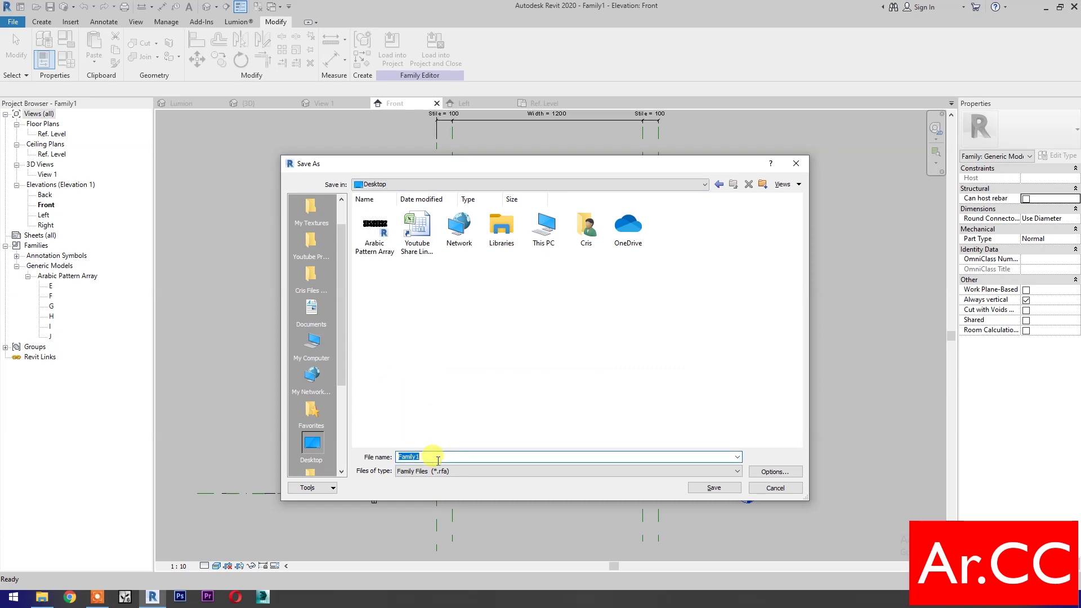
type("Arabic Screen Divider")
left_click(705, 492)
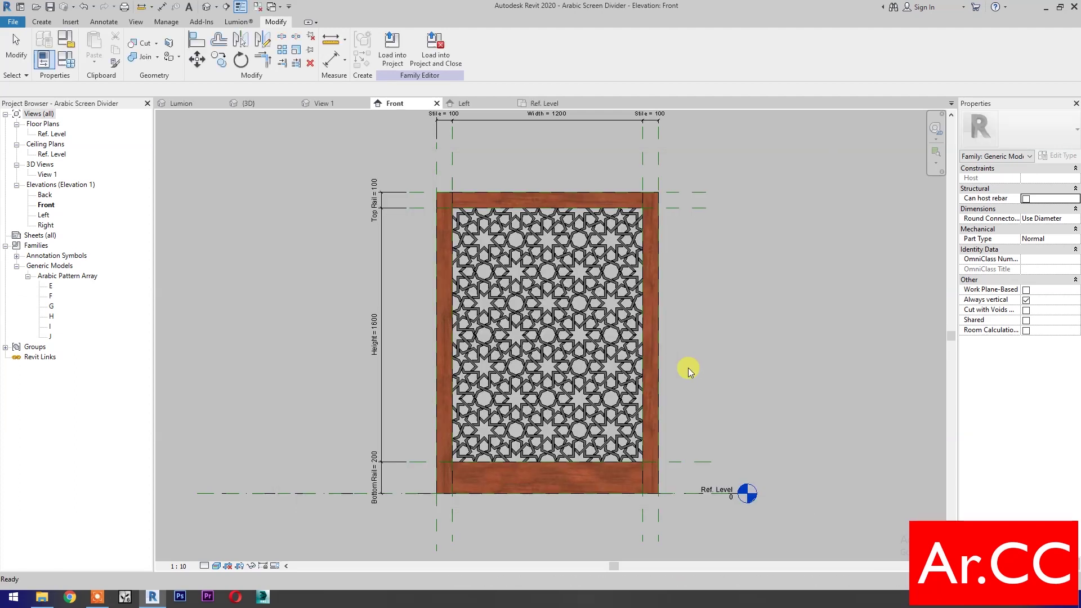
- Make the family Work Plane-Based instead of Always vertical, and load it into the project while closing the family
left_click(1026, 299)
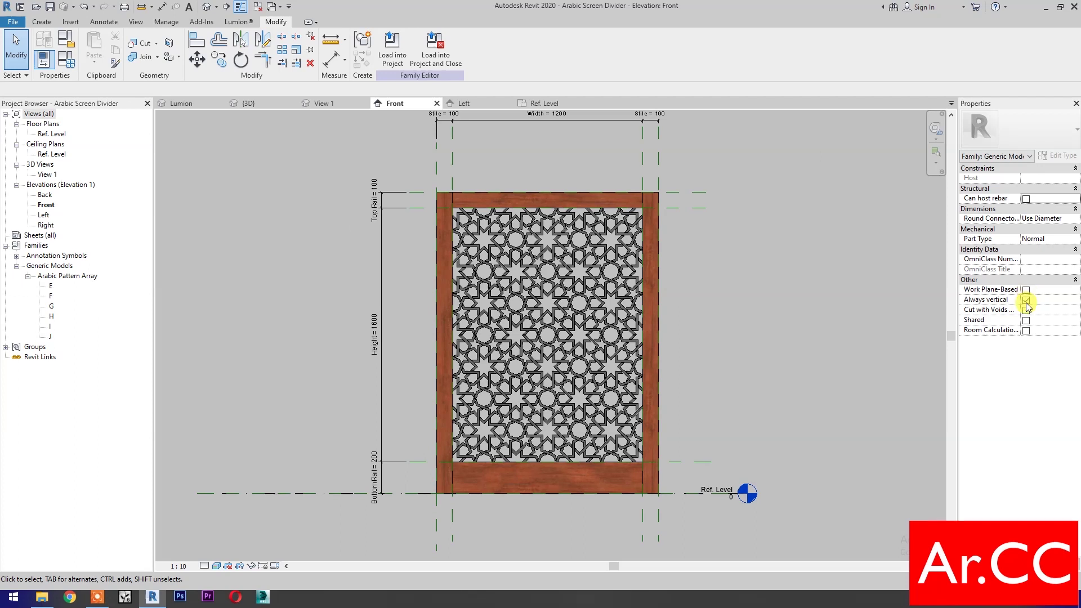
left_click(1027, 291)
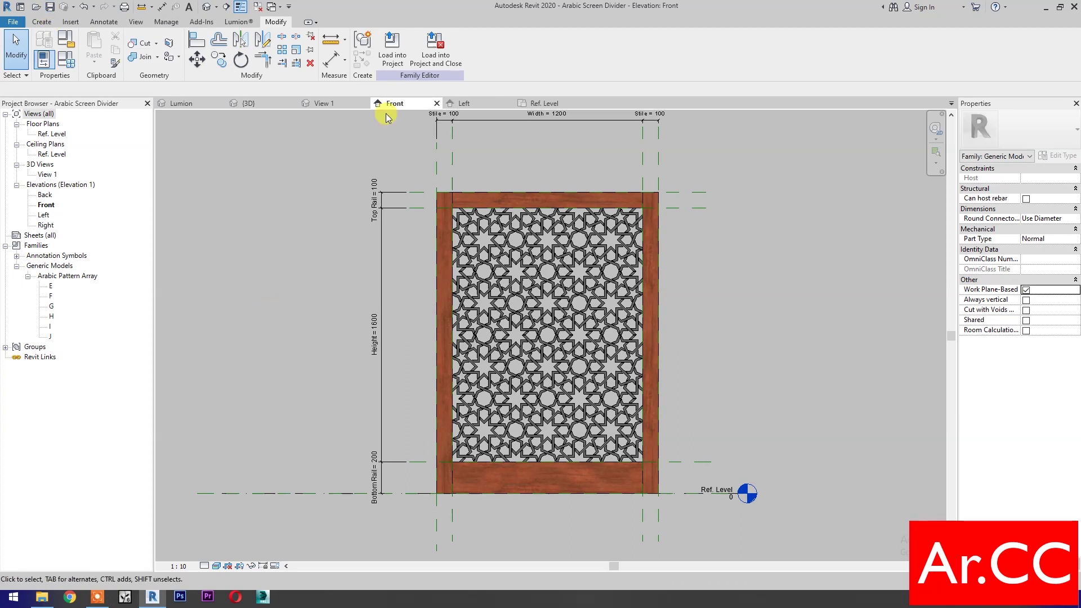
left_click(435, 50)
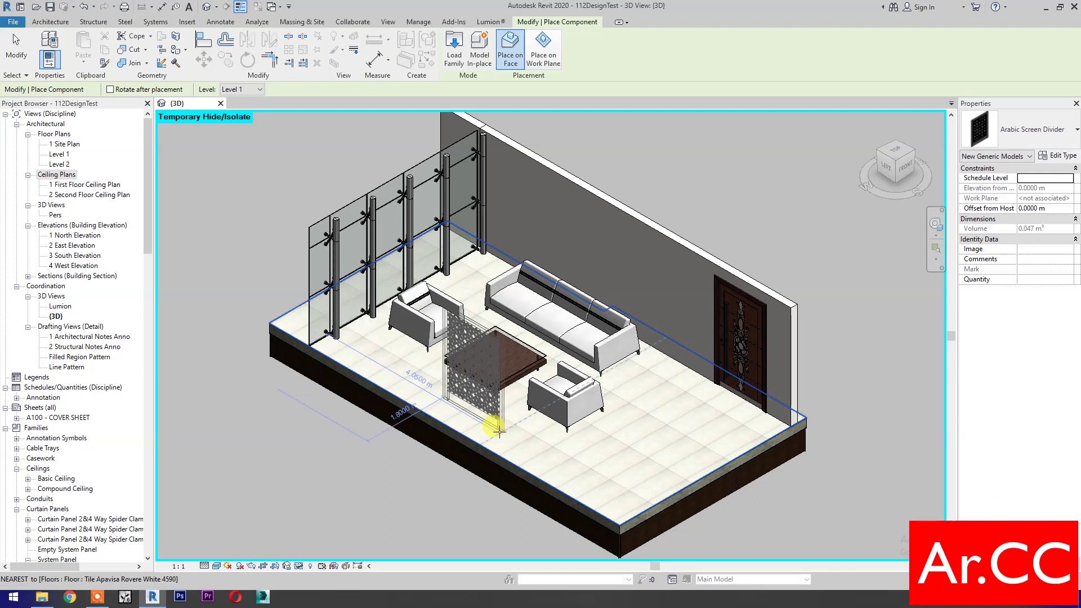
- Place one Arabic Screen Divider on the tiled floor in front of the coffee table, between the two armchairs
left_click(478, 430)
key("Escape")
key("Escape")
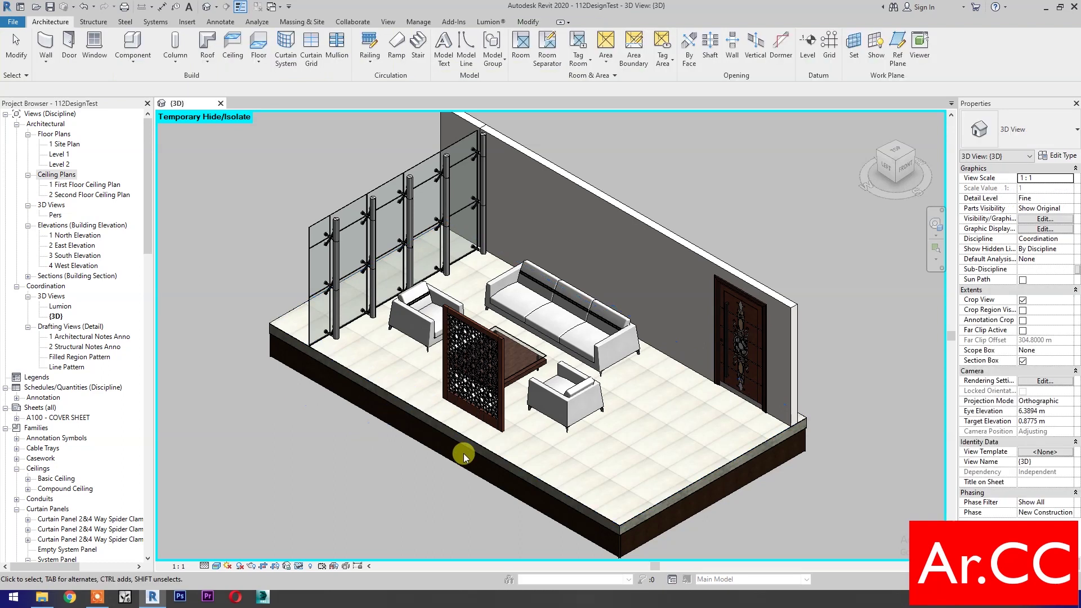
- Edit the placed Arabic Screen Divider's type properties and set its Width to 4 m
scroll(465, 455, "up", 2)
scroll(465, 455, "up", 3)
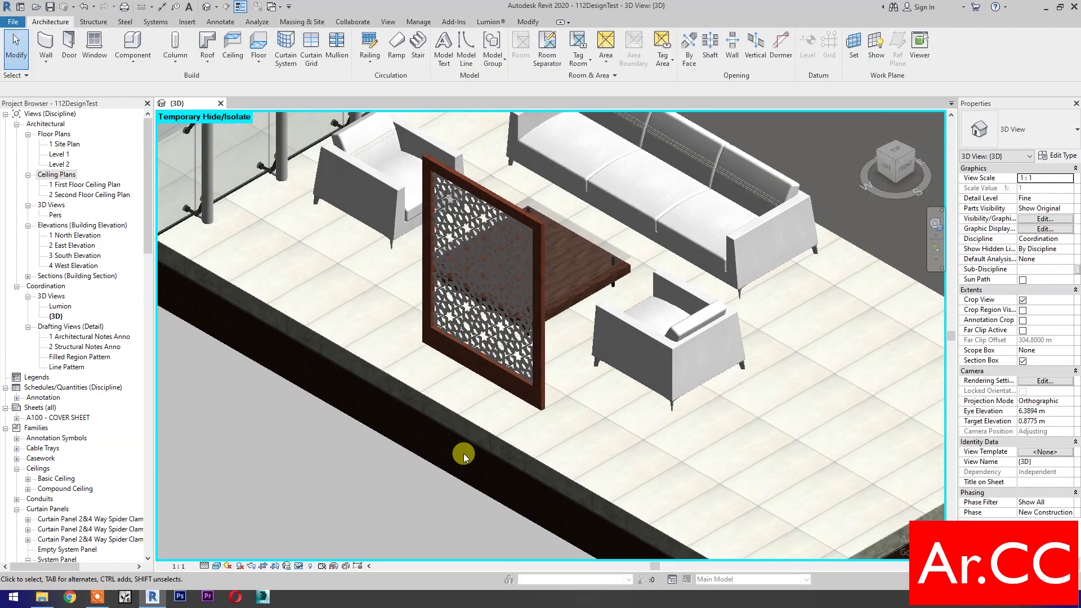
left_click(523, 403)
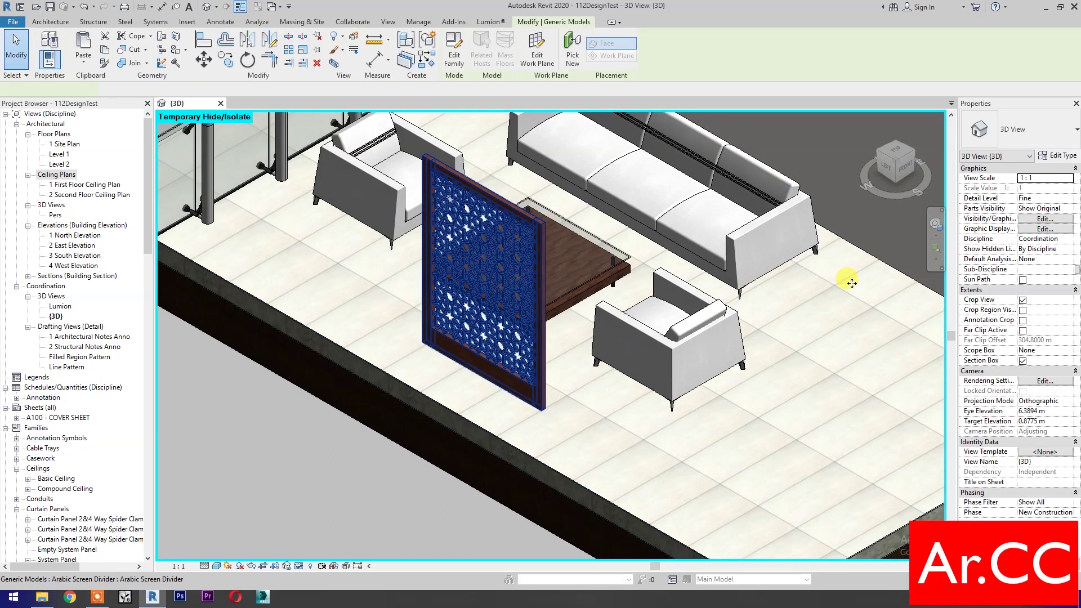
left_click(1057, 158)
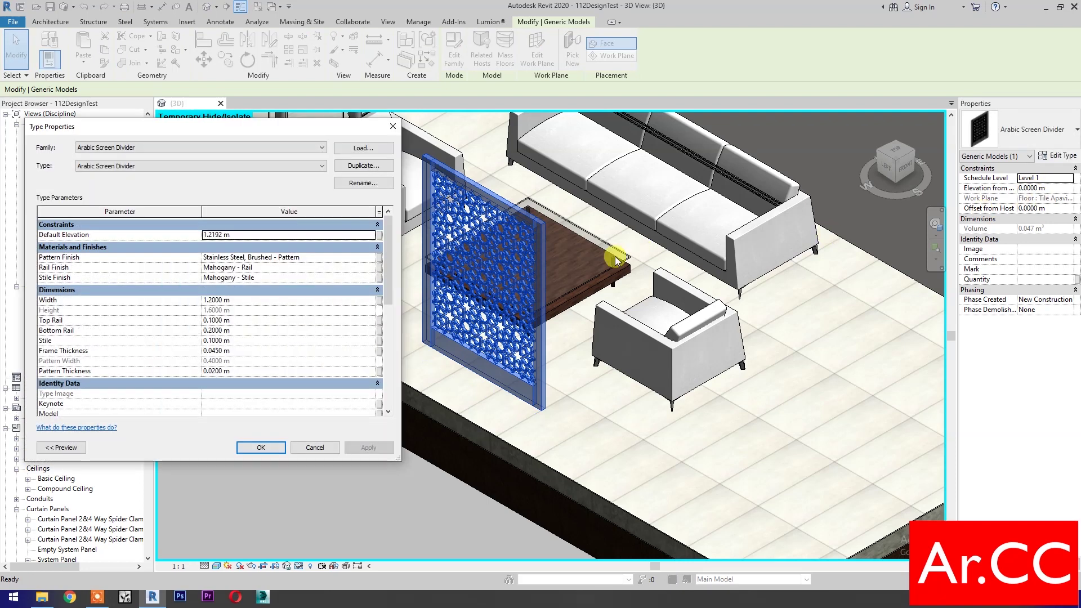
left_click(258, 300)
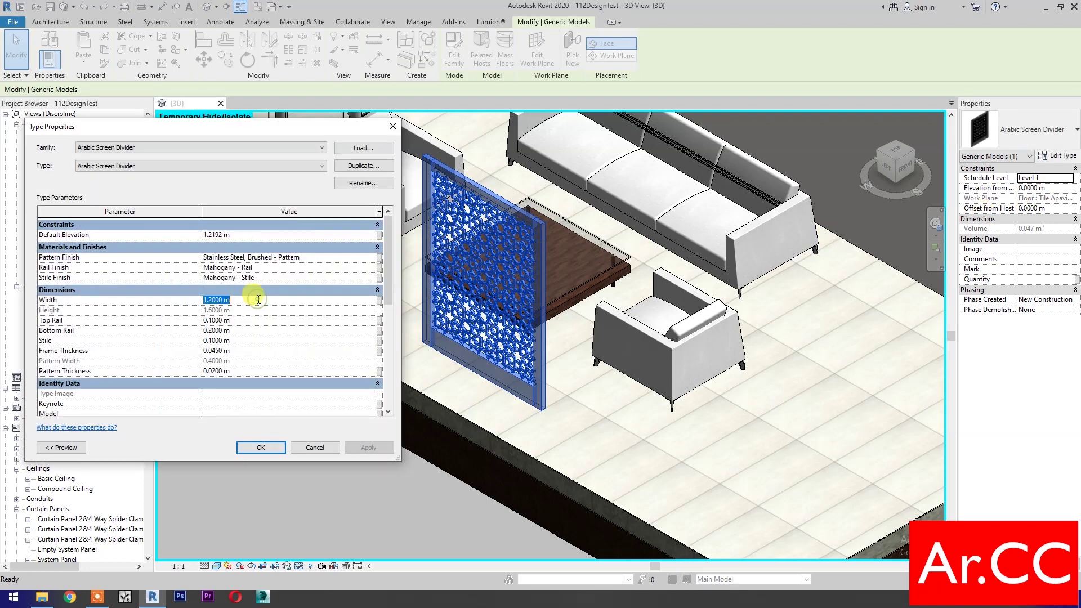
type("4")
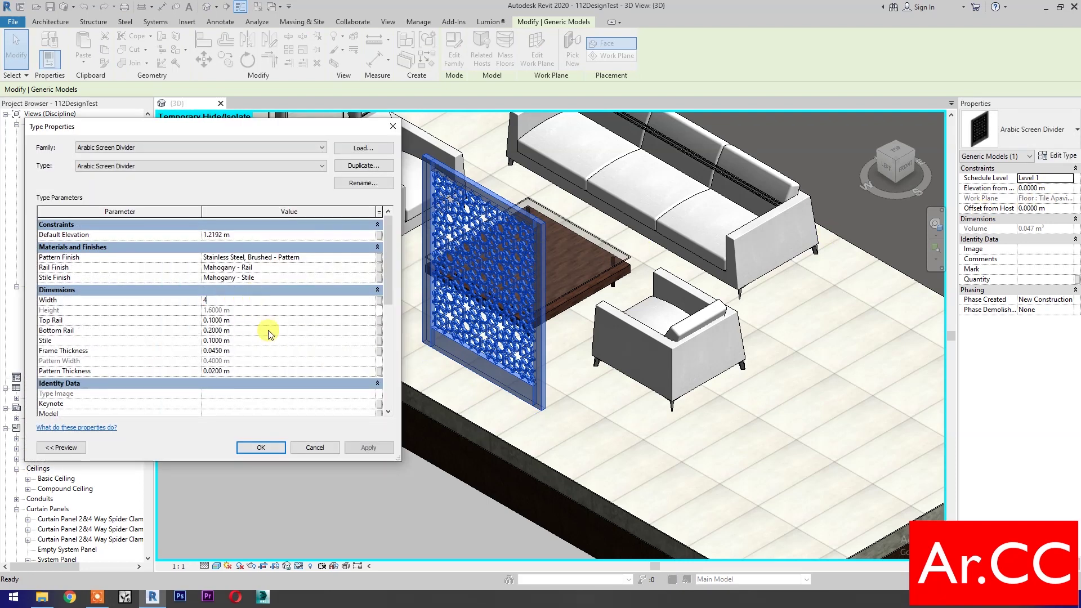
left_click(261, 404)
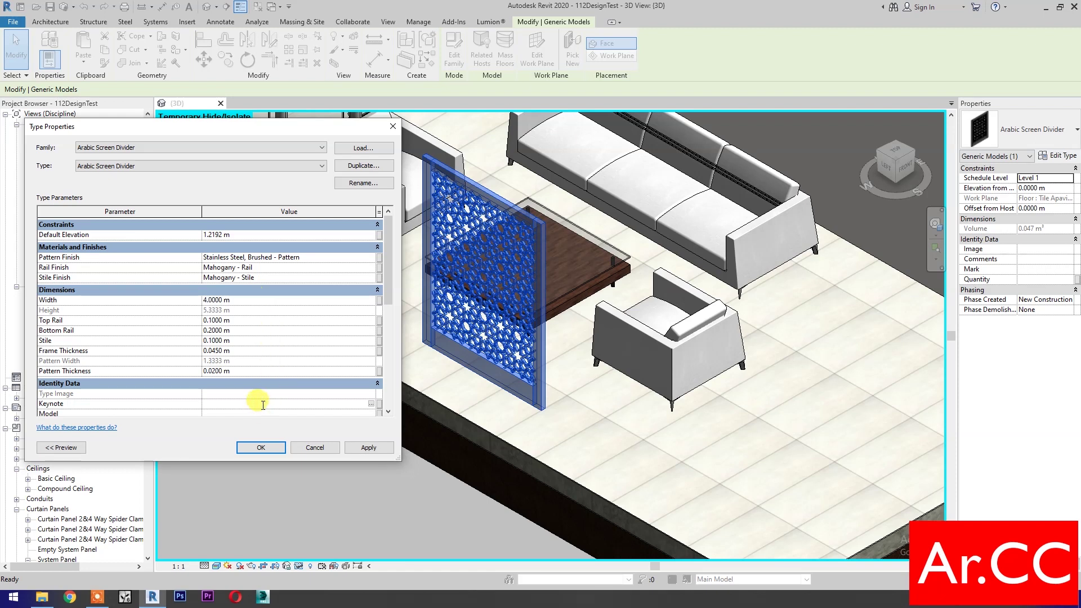
- Set the divider type's number of pattern repeats across the width to 8, apply the type changes and deselect the divider
left_click_drag(388, 304, 405, 400)
left_click(226, 388)
type("8")
left_click_drag(388, 371, 385, 268)
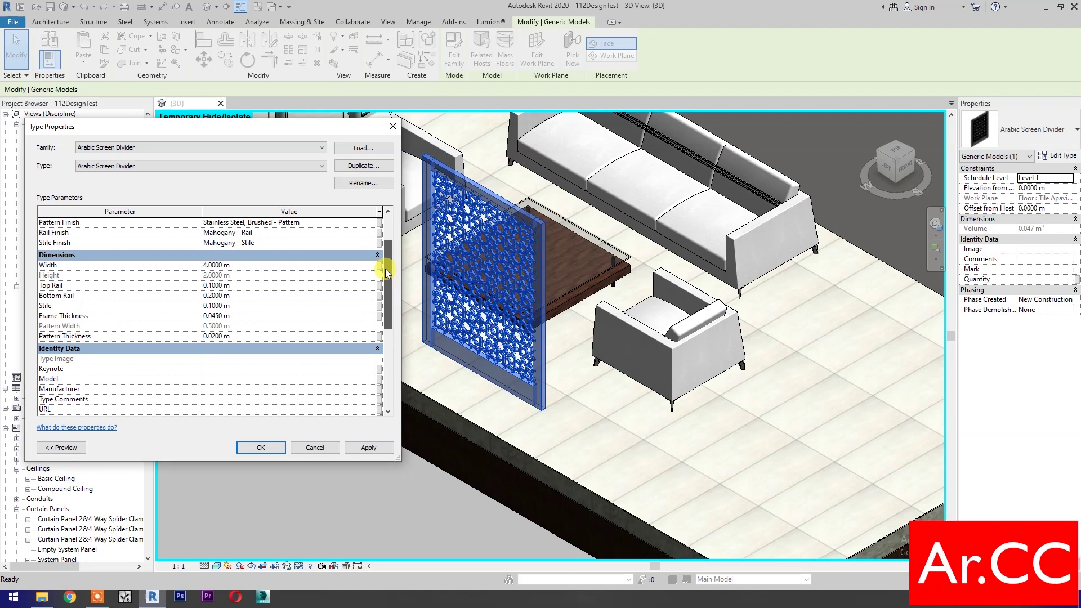
left_click(364, 448)
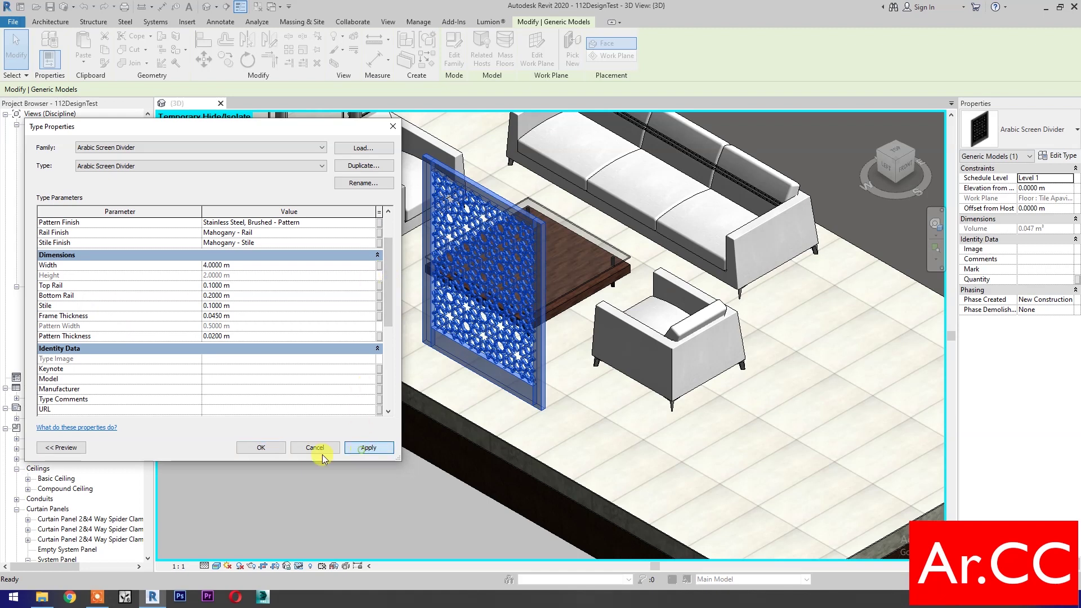
left_click(271, 446)
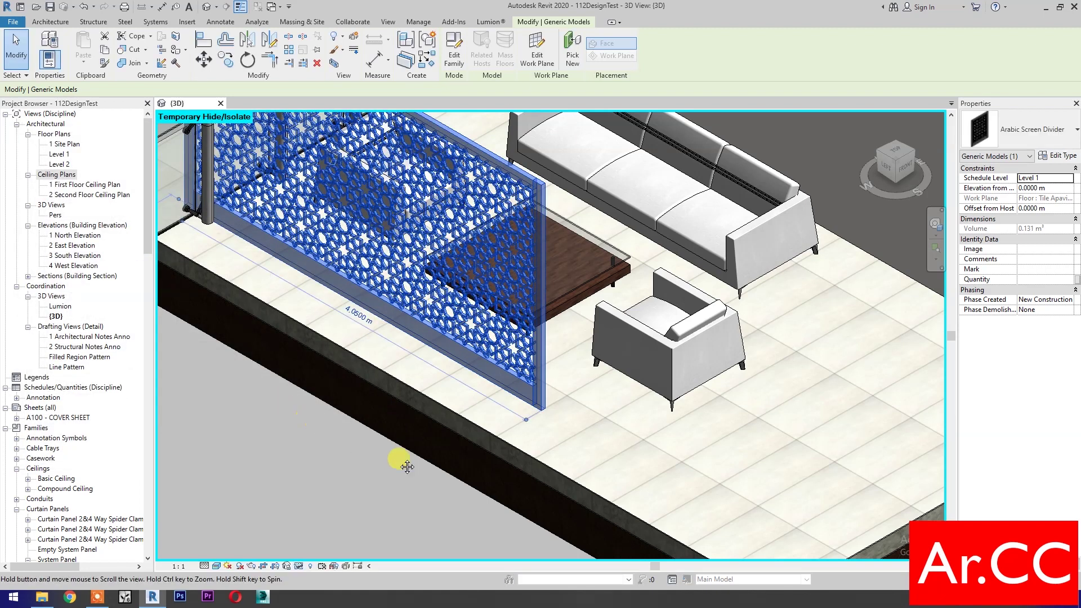
left_click(355, 471)
scroll(356, 472, "up", 3)
middle_click_drag(351, 464, 683, 505, "shift")
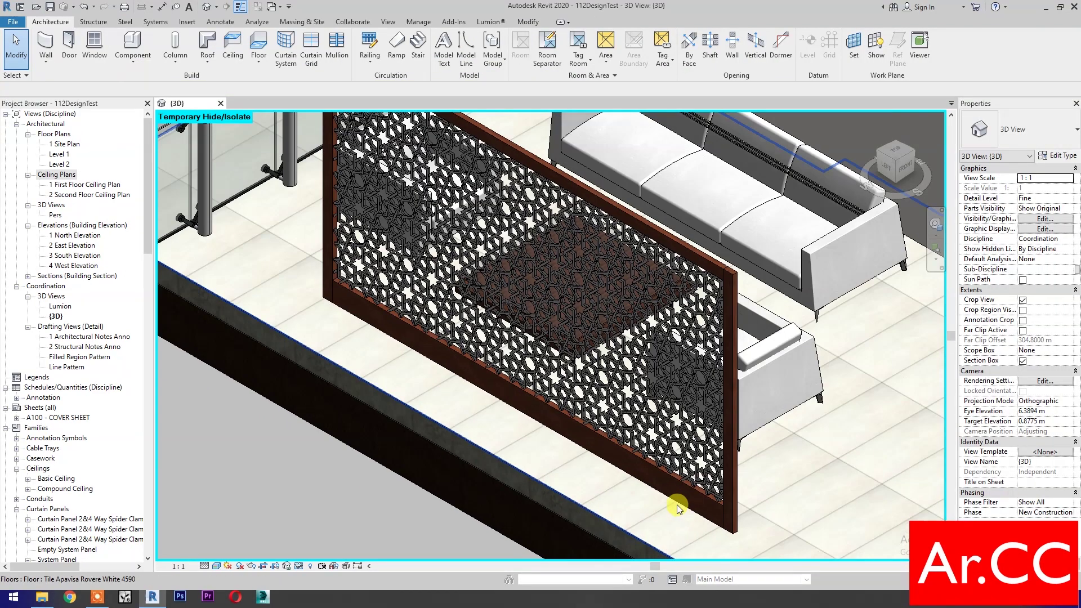